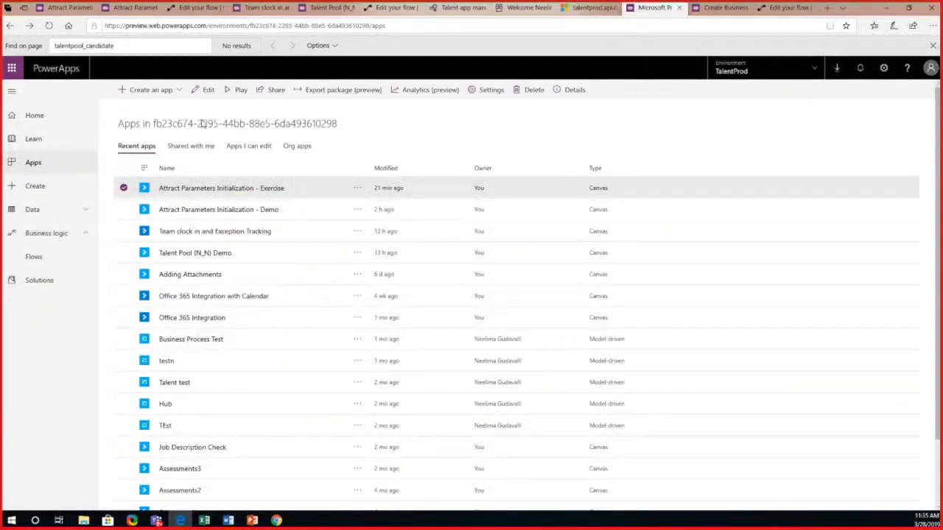
Step: Open the details of the Attract Parameters Initialization - Exercise app and highlight its App ID
click(357, 189)
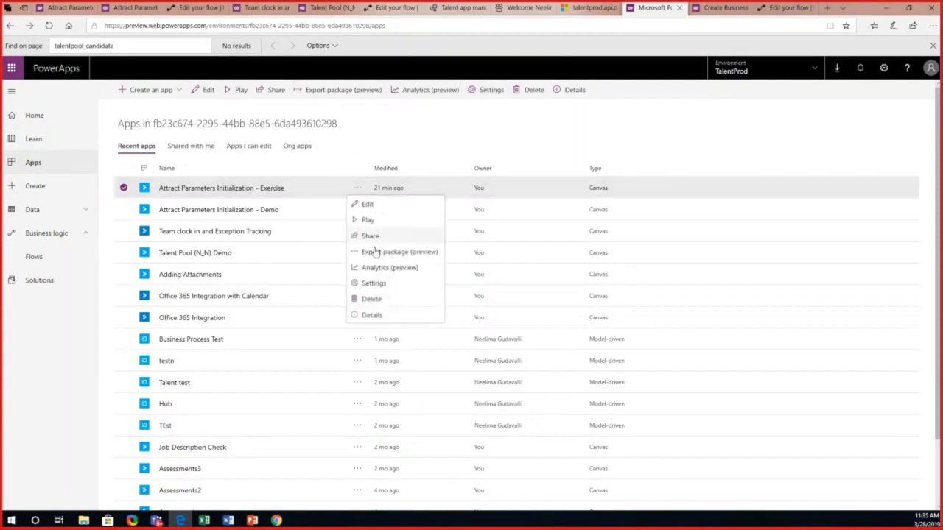
click(372, 315)
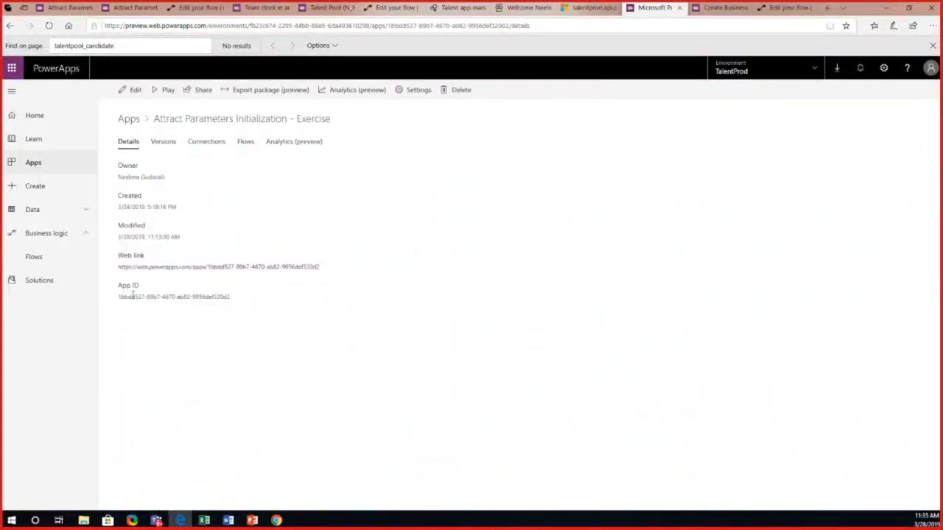
drag(119, 296, 231, 298)
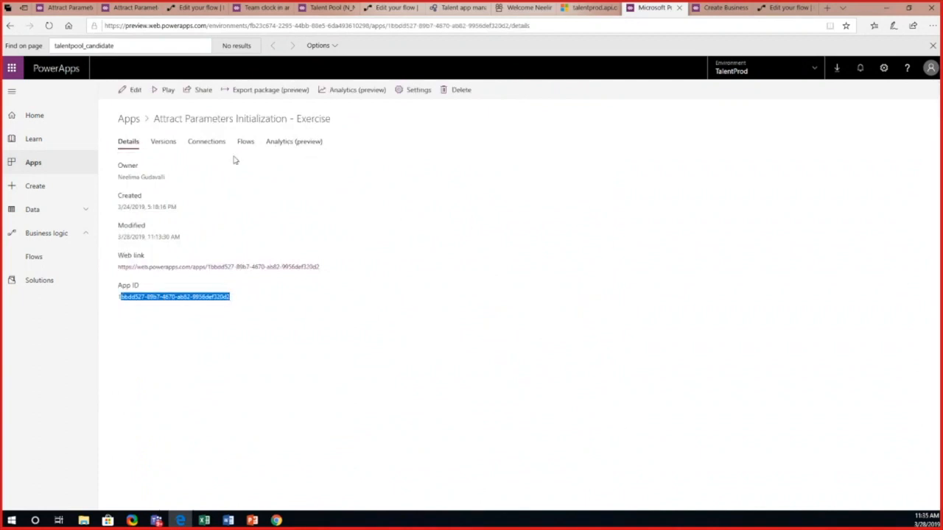
Step: Look at the Exercise app's usage analytics and its export package form, leaving the form without exporting
click(348, 90)
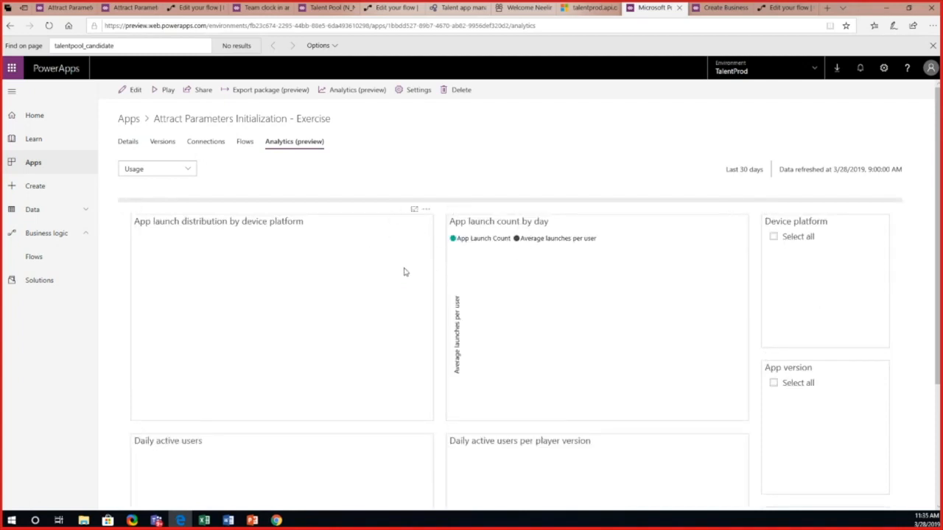
click(286, 100)
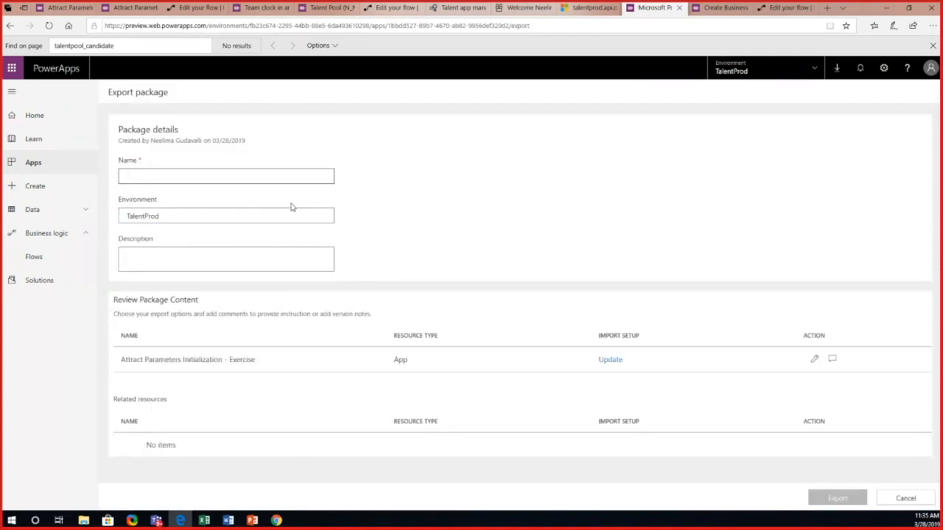
click(11, 26)
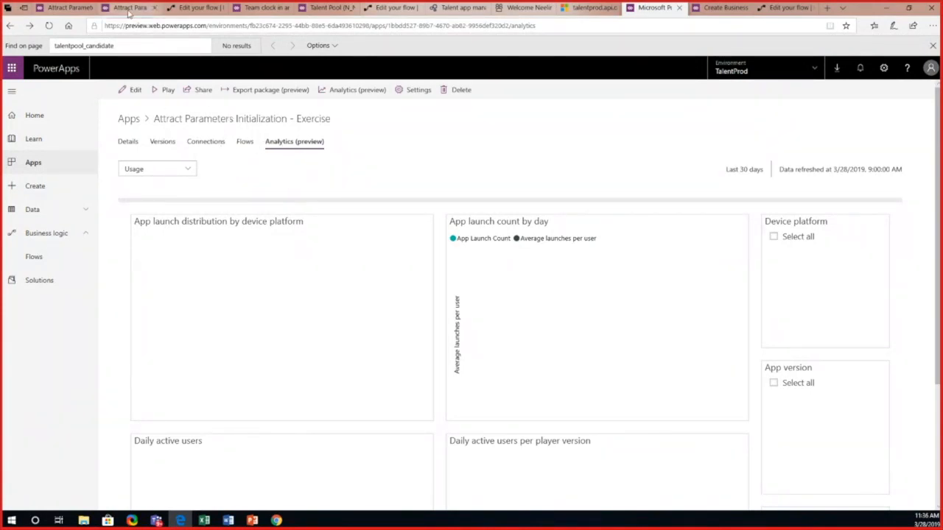
Step: In the Exercise app's editor, insert a data table on BrowseScreen1 and fit it between the two headings, about 304 high at Y 104
drag(129, 11, 72, 9)
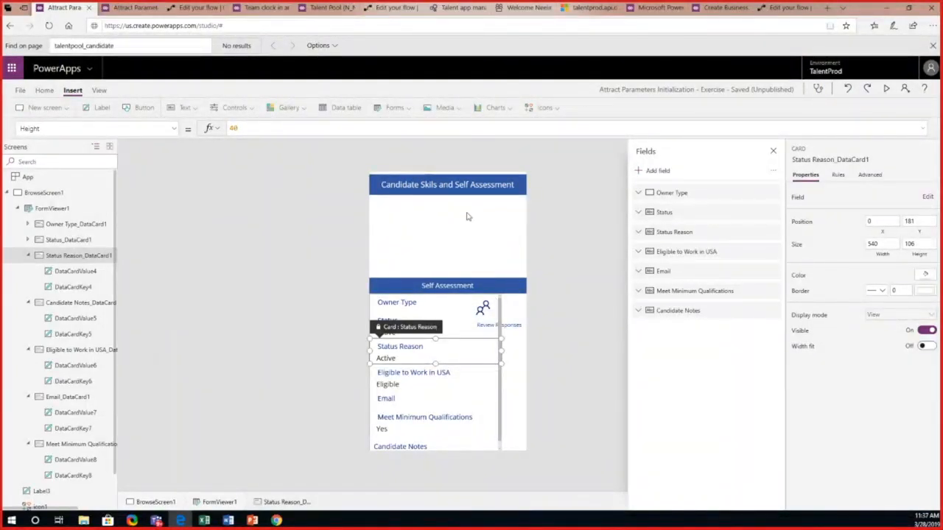
click(59, 210)
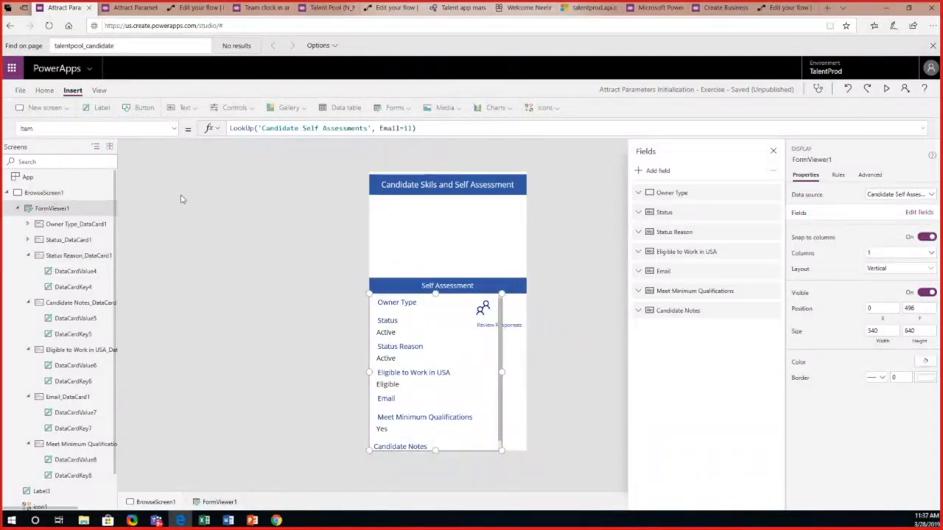
click(343, 112)
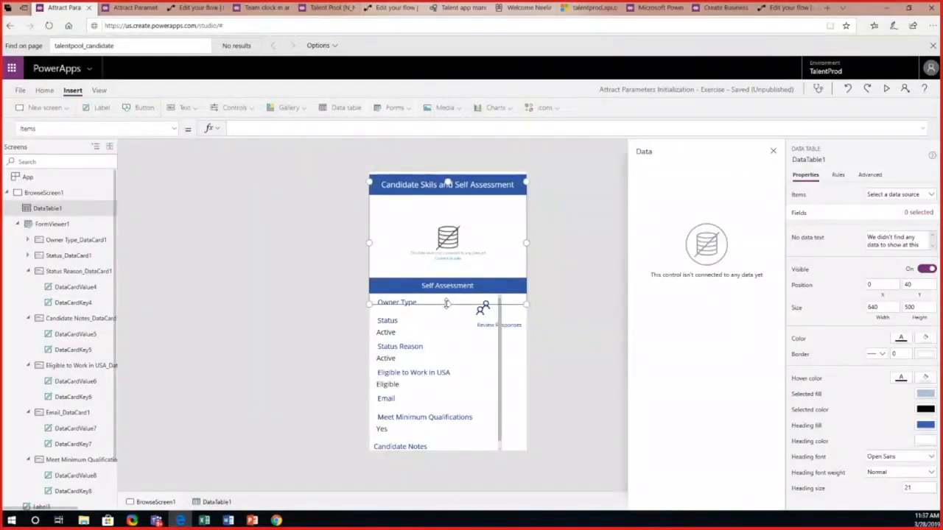
drag(448, 304, 447, 272)
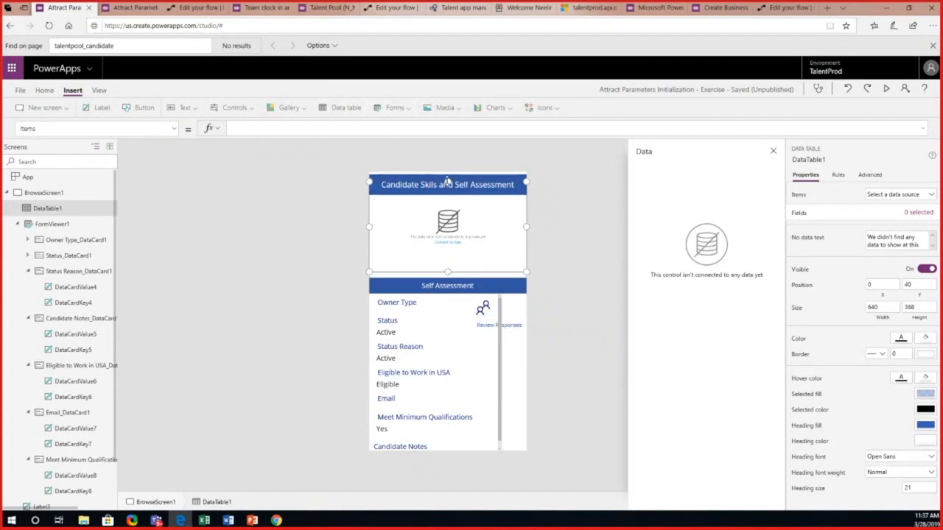
drag(447, 181, 449, 198)
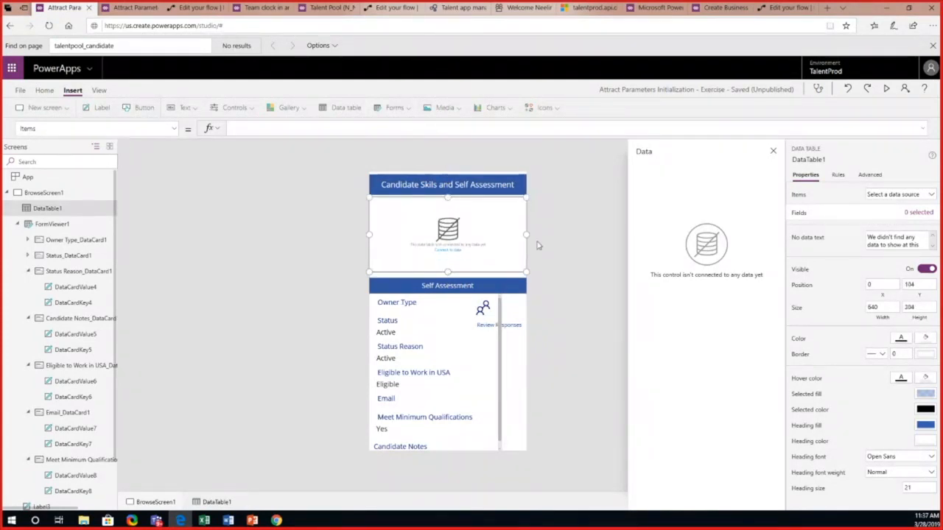
Step: Connect the data table to the Candidate skills entity from the first Common Data Service connection, finding it with "candi"
click(457, 252)
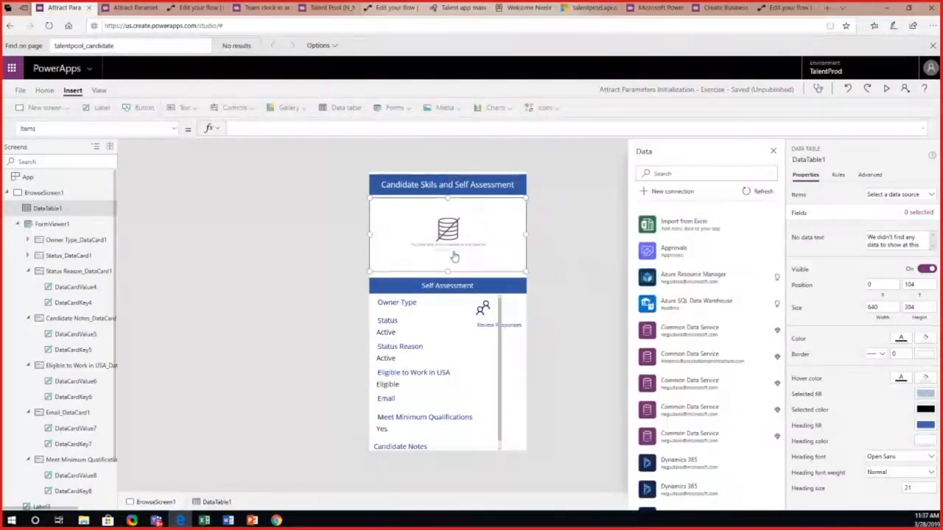
click(697, 338)
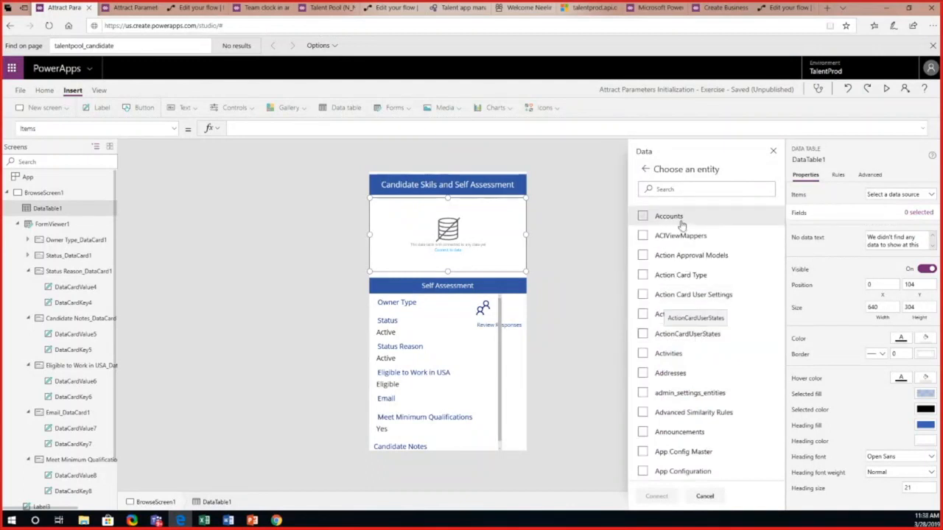
click(668, 189)
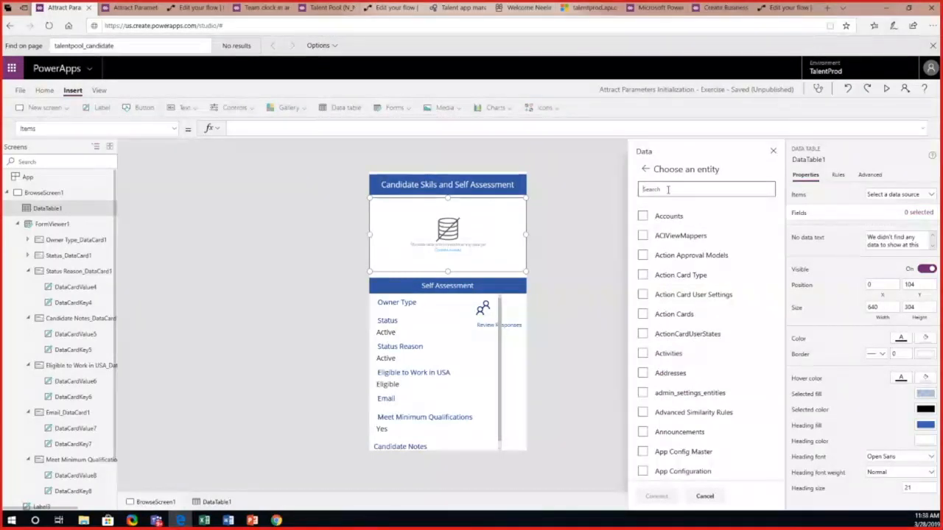
text(candi)
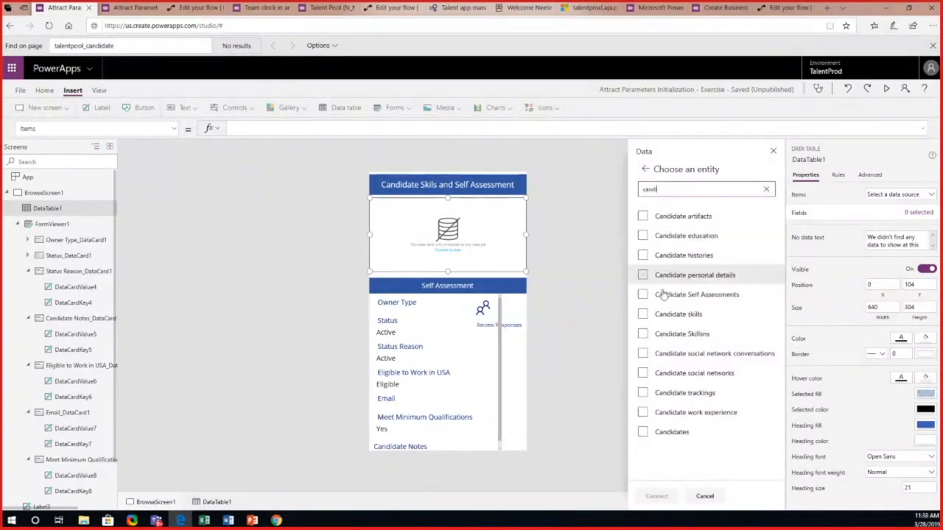
click(643, 314)
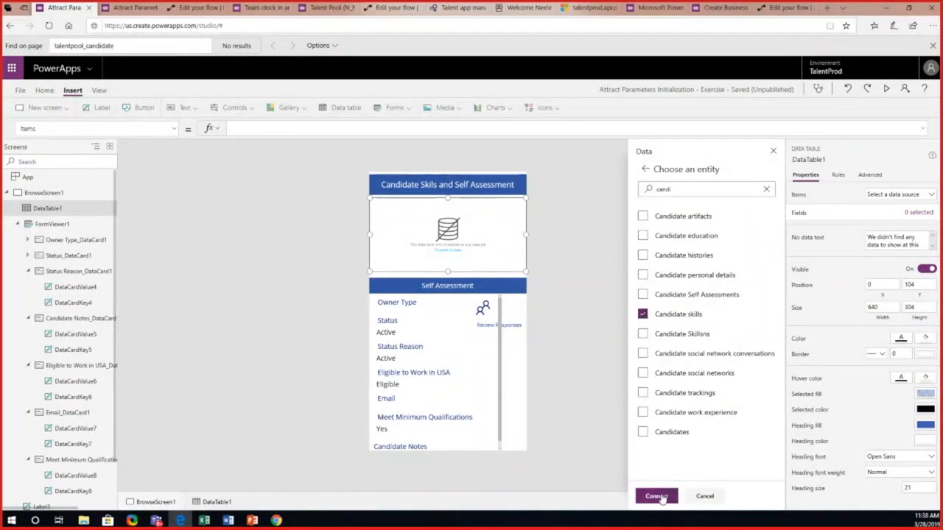
click(656, 496)
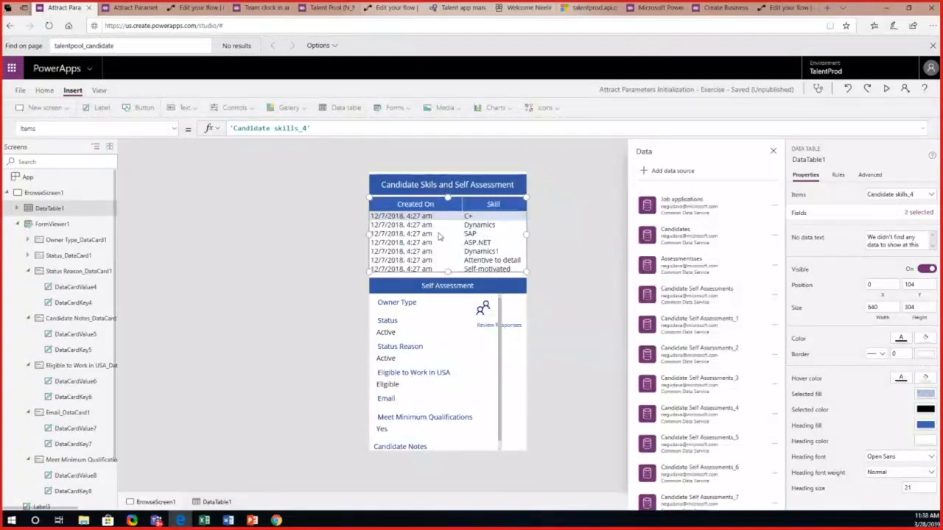
click(773, 152)
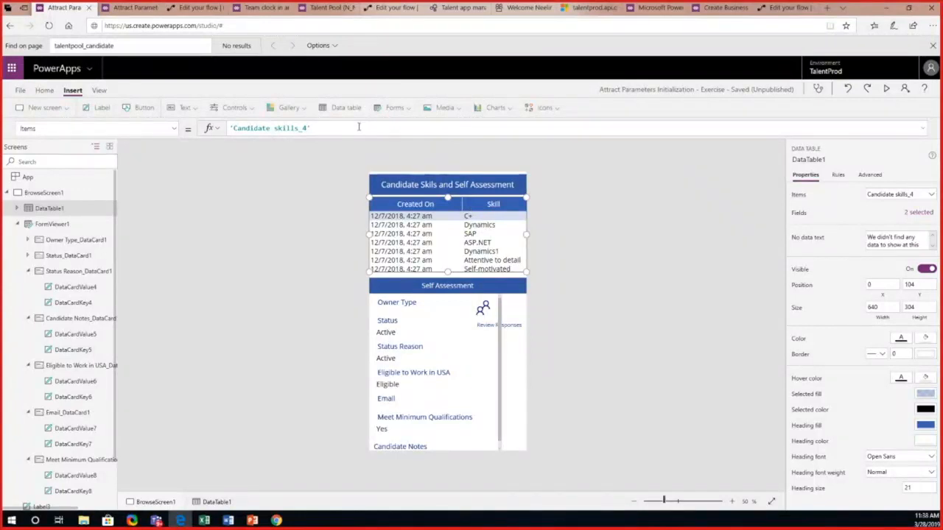
Step: Replace the data table's Items formula with a Filter function that uses 'Candidate skills' as its source
click(330, 128)
drag(311, 128, 229, 128)
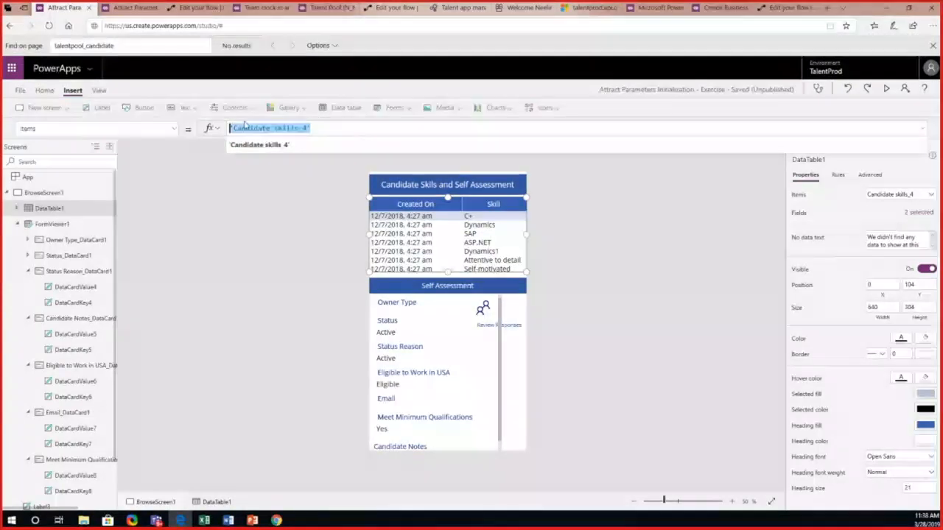
key(BackSpace)
text(filter)
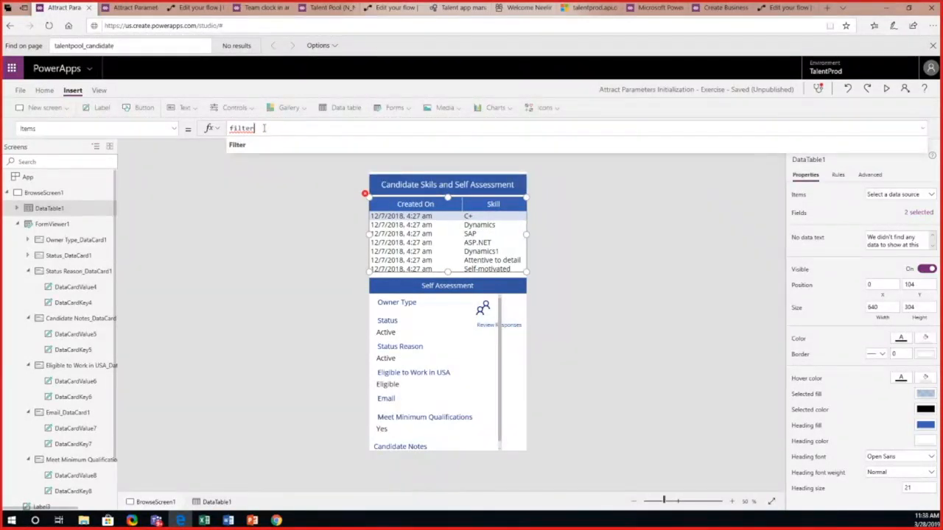
text(()
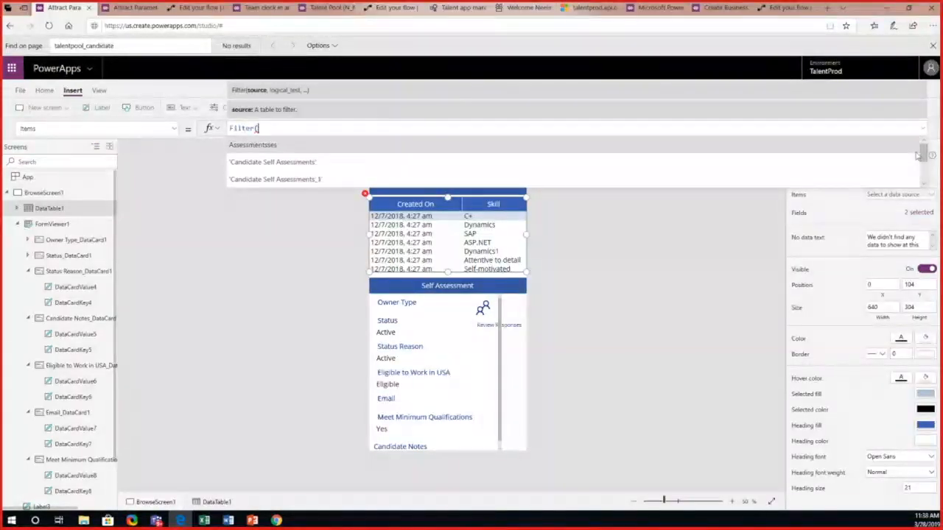
drag(925, 159, 925, 184)
click(924, 185)
click(924, 185)
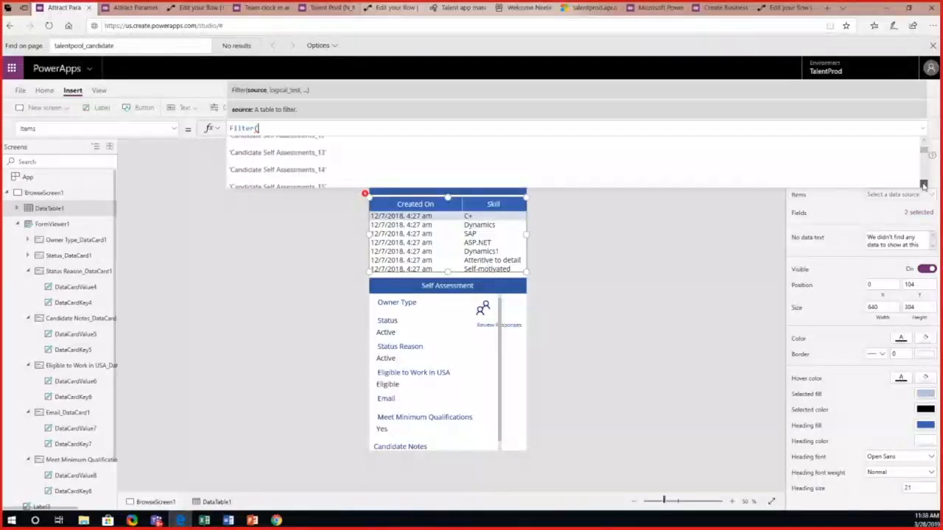
click(924, 185)
click(924, 185)
click(924, 185)
click(924, 185)
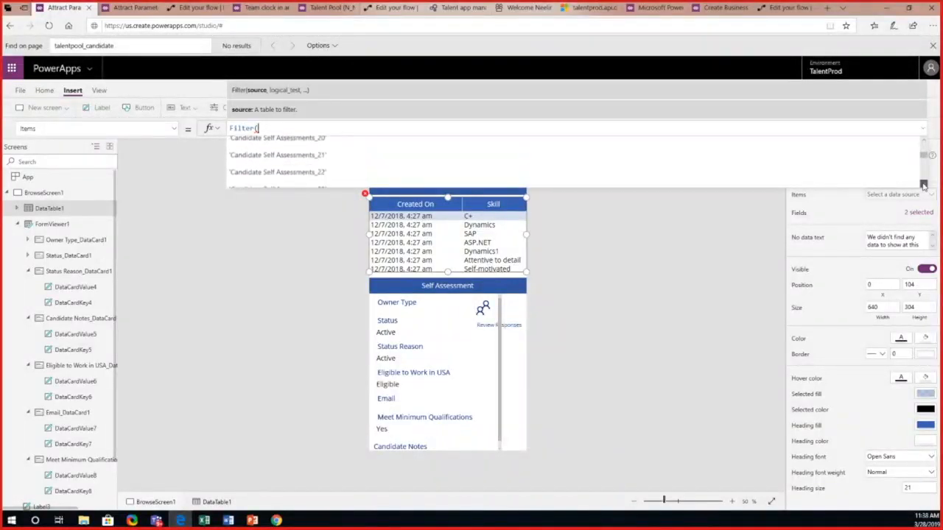
click(924, 184)
click(924, 185)
click(924, 185)
click(924, 185)
click(924, 185)
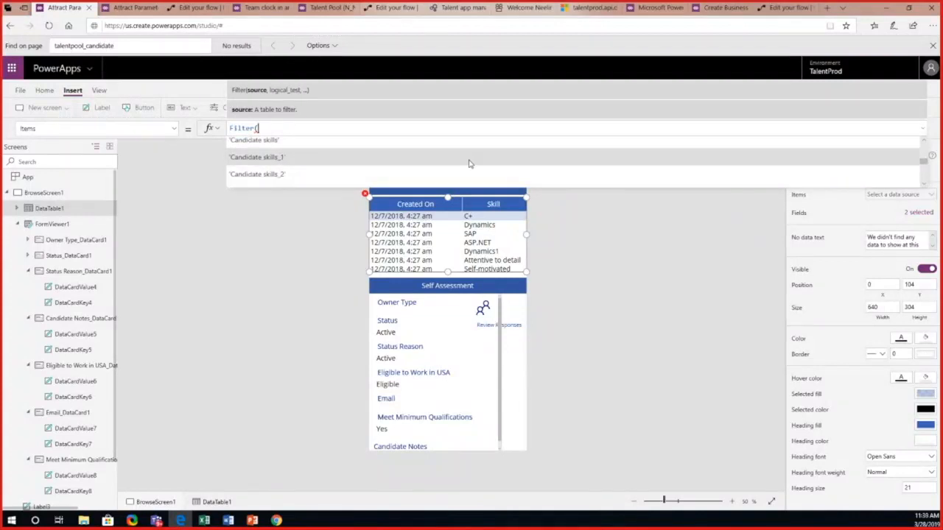
click(400, 150)
text(,)
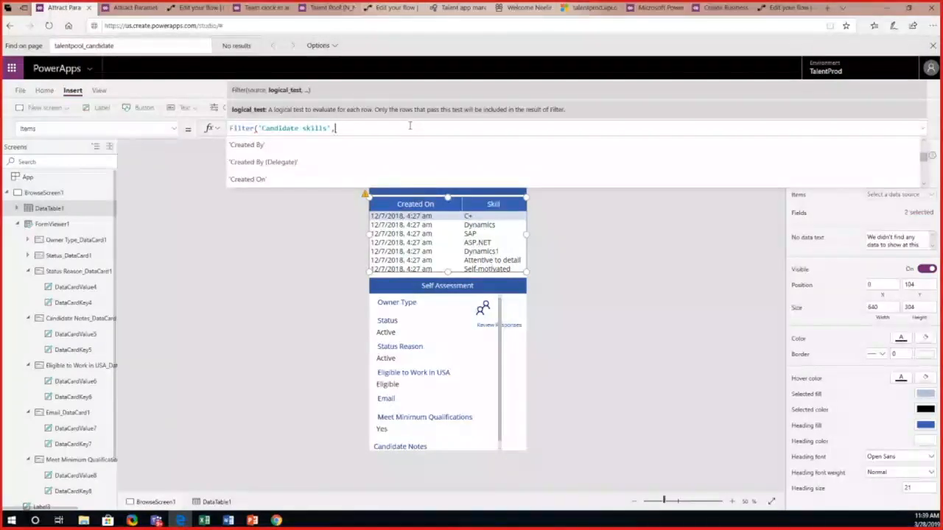
text(c)
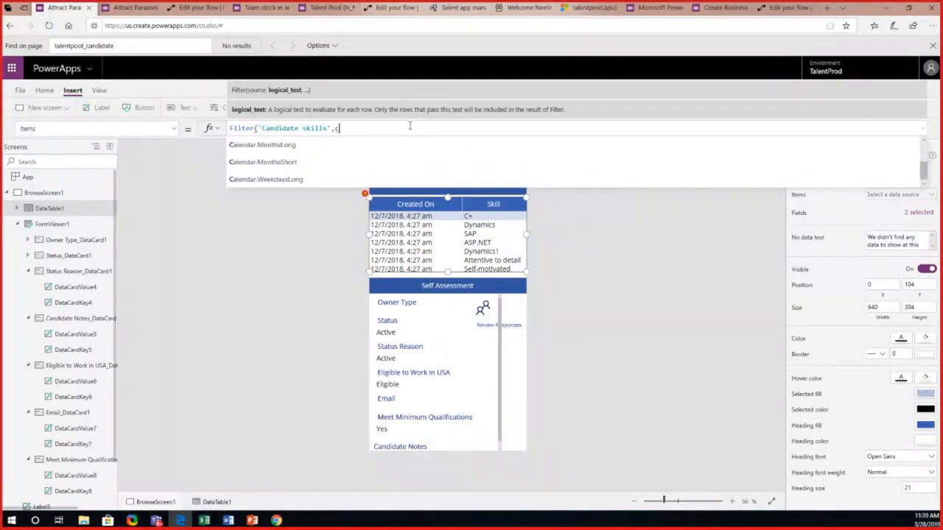
Step: Add the candidate's number field, Candidate.'Candidate number', as the start of the Filter condition on 'Candidate skills'
key(BackSpace)
text(Candidate)
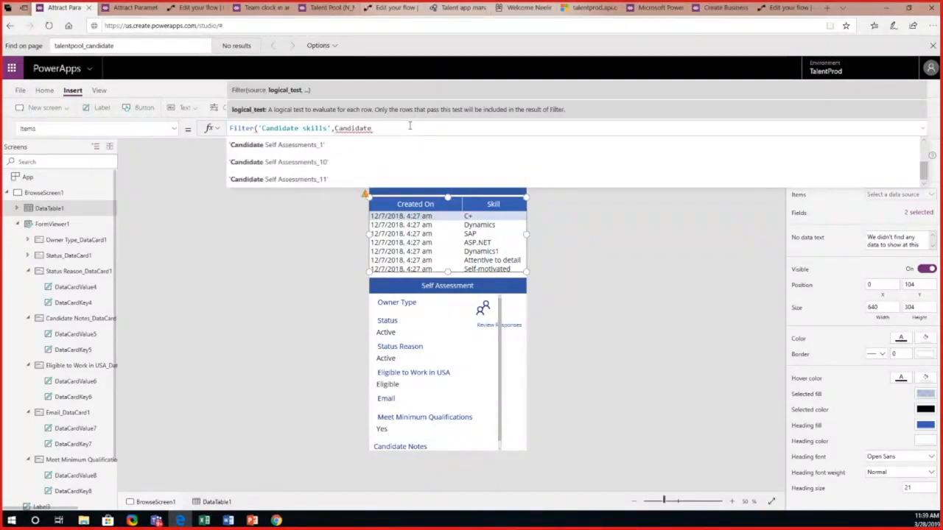
text(.)
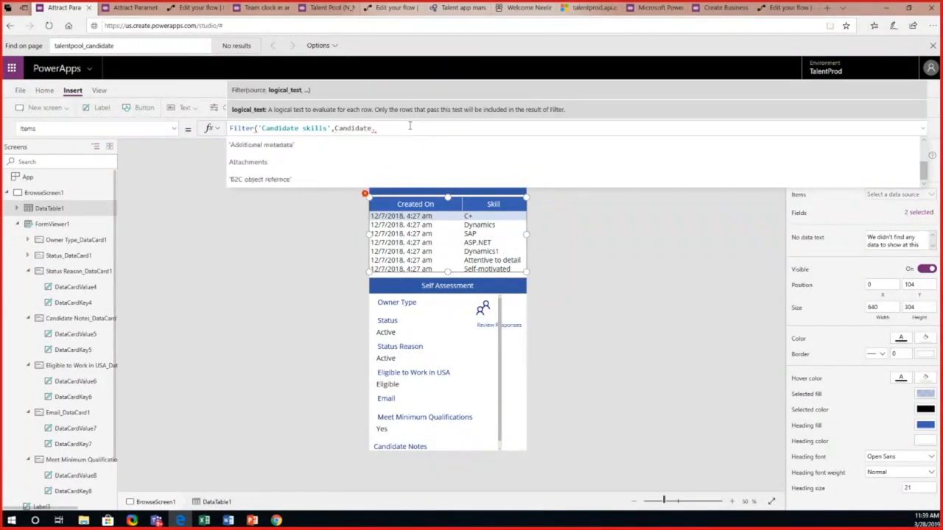
text(candite)
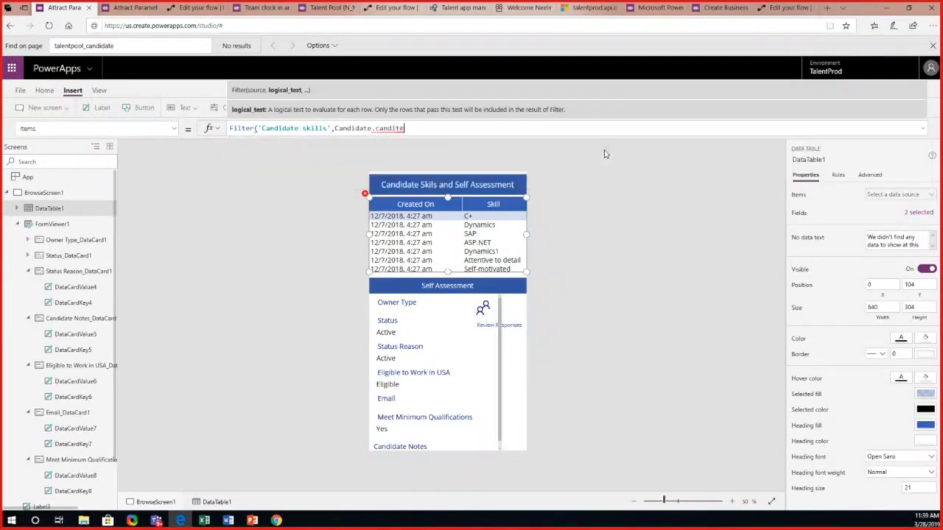
key(BackSpace)
key(BackSpace)
key(BackSpace)
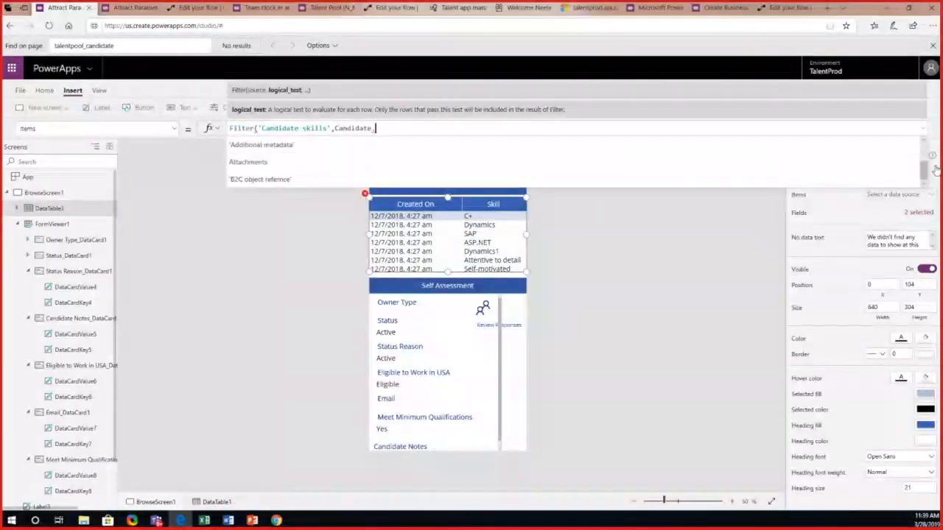
scroll(924, 146, down, 3)
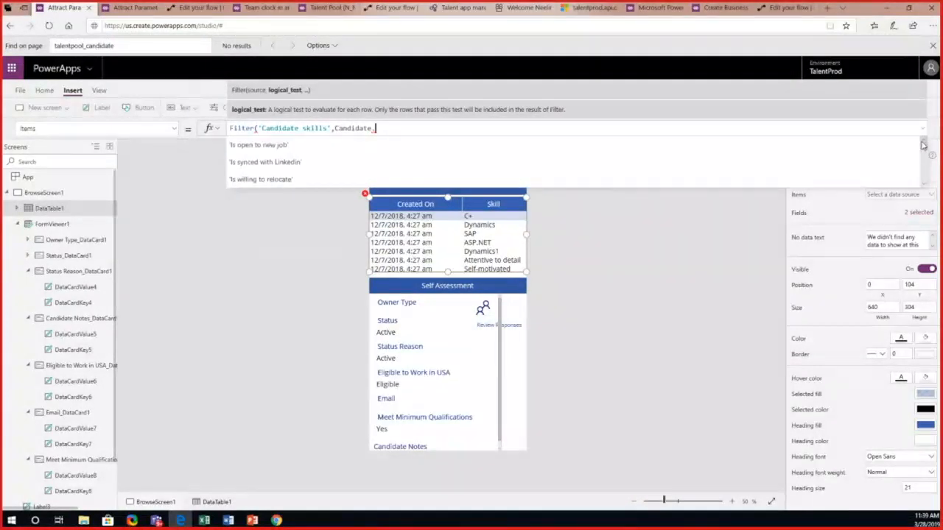
click(924, 184)
click(925, 185)
click(925, 184)
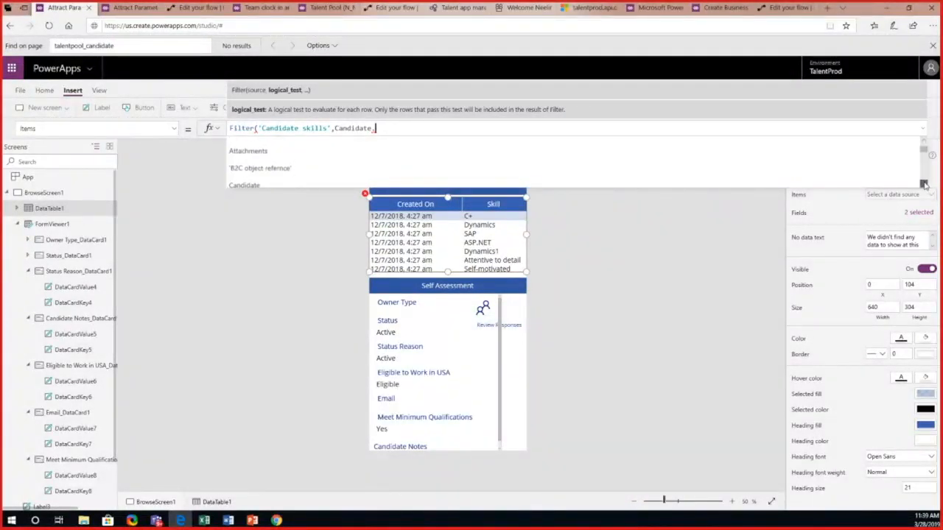
click(924, 184)
click(924, 184)
click(925, 184)
click(924, 184)
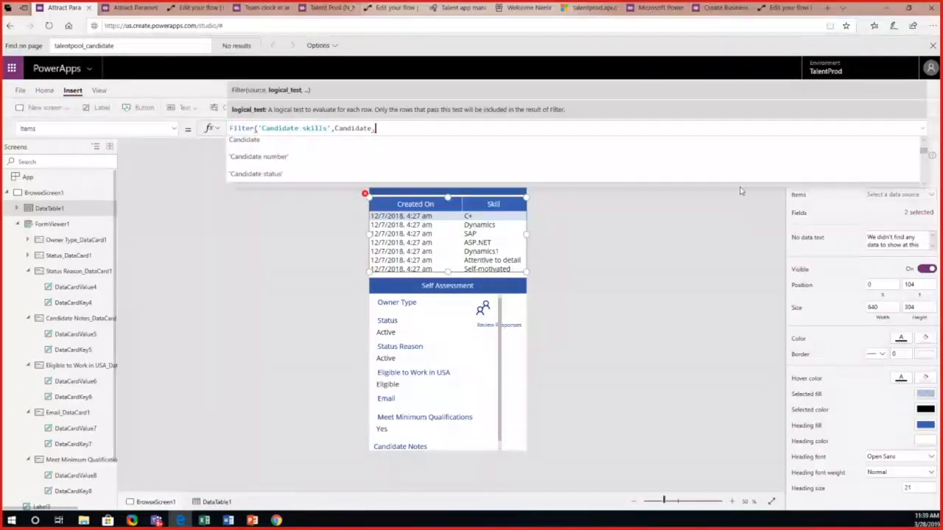
click(583, 164)
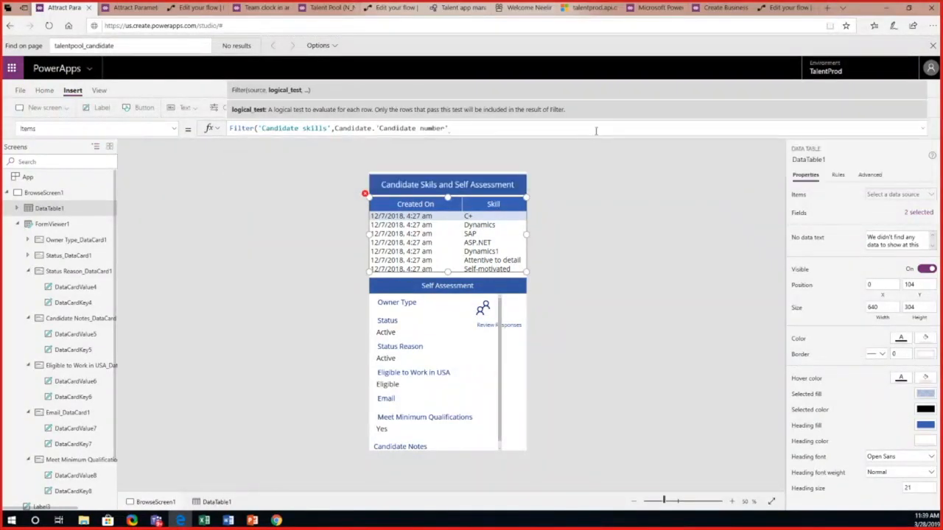
Step: Complete the Filter condition so the candidate number equals the variable cid, and close the formula
text(=)
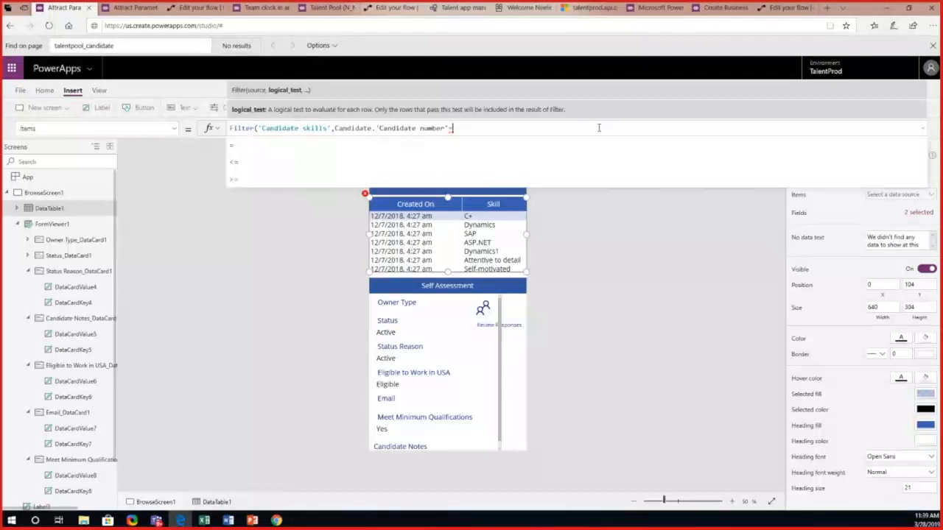
text(cid)
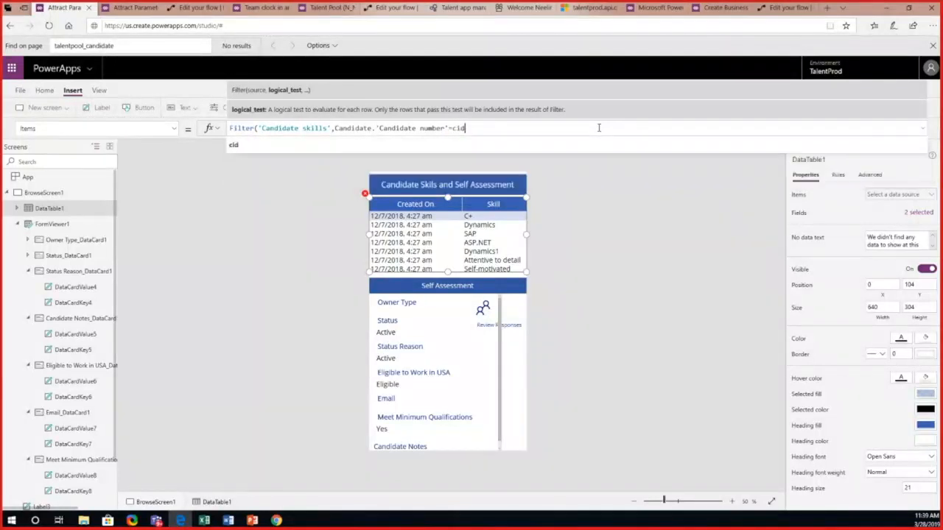
click(556, 146)
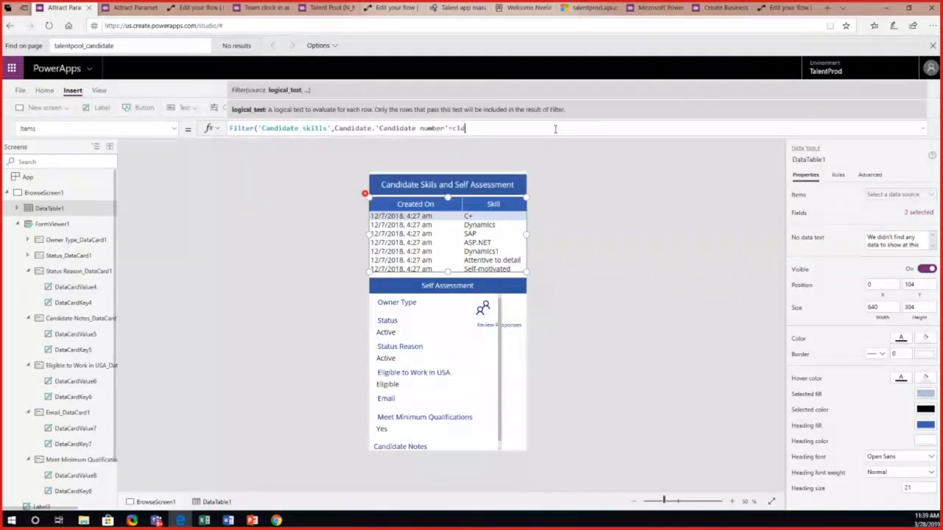
text())
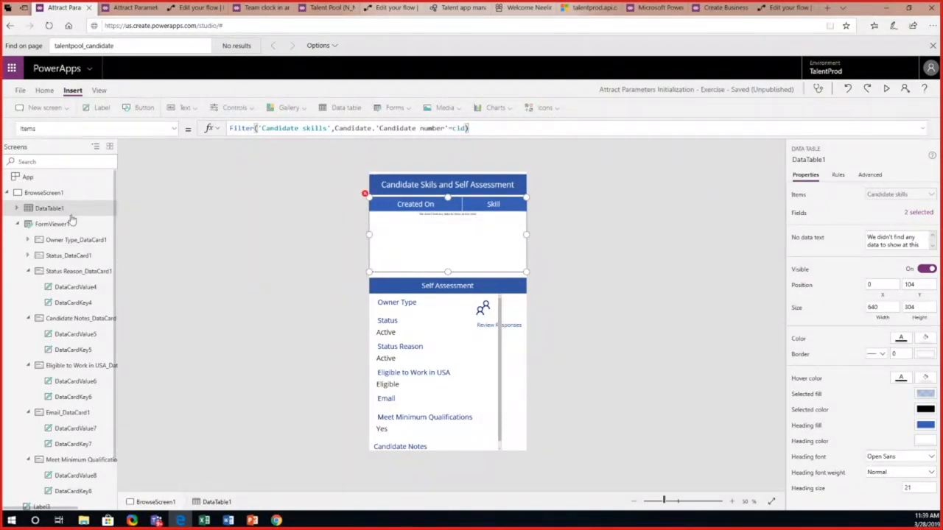
Step: Examine the App's OnStart formula to see how cid is set from the candidateId parameter, and collapse the formula again
click(28, 177)
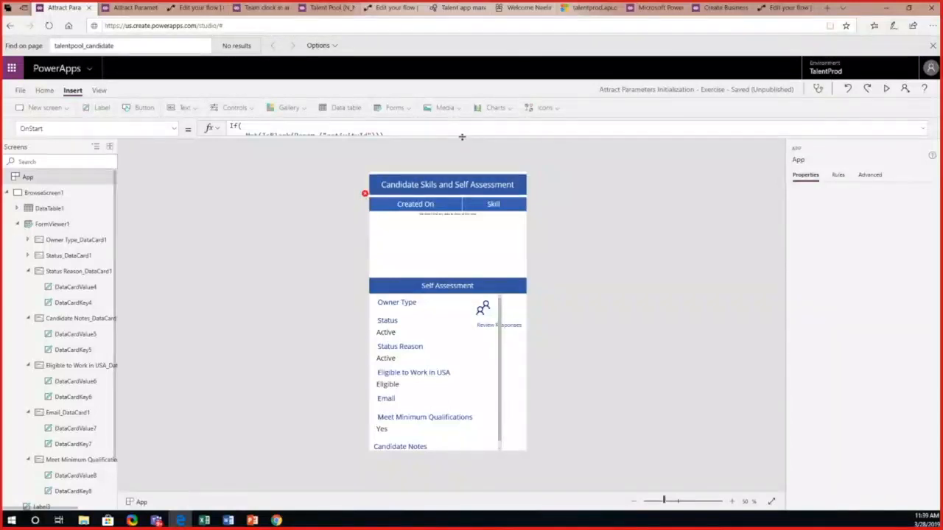
drag(462, 137, 458, 253)
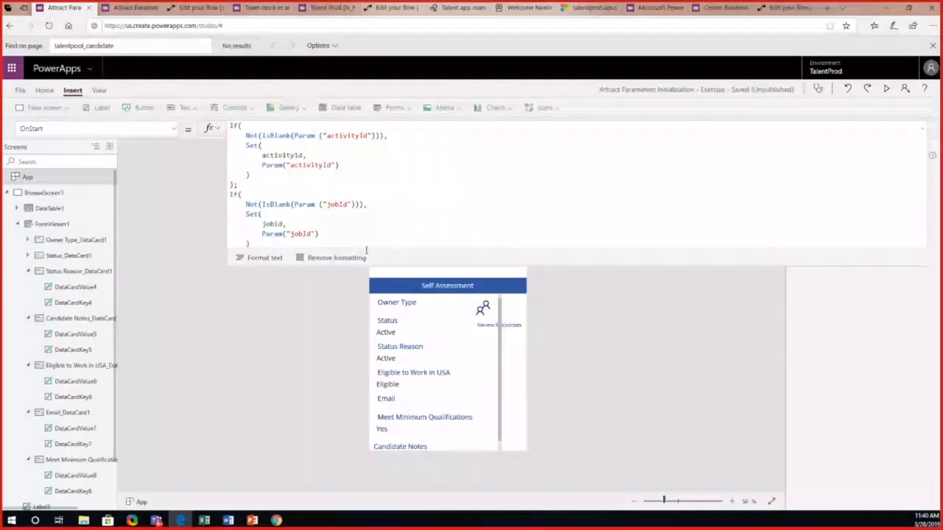
drag(372, 267, 364, 398)
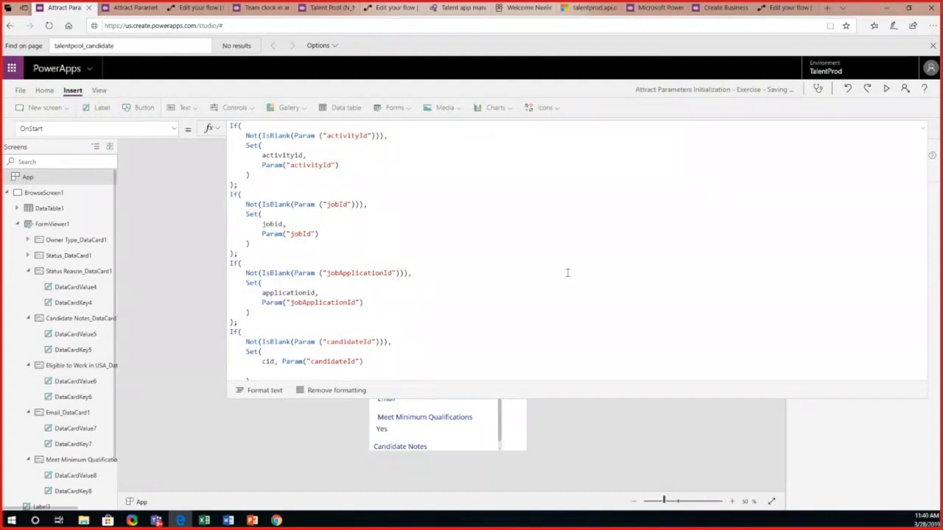
click(921, 129)
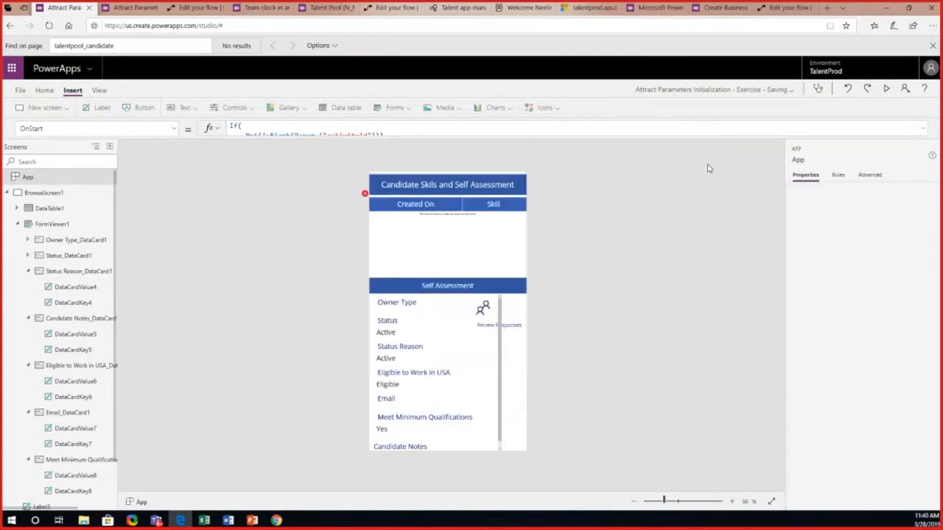
Step: Remove the Created On field from DataTable1, keeping only Skill
click(446, 222)
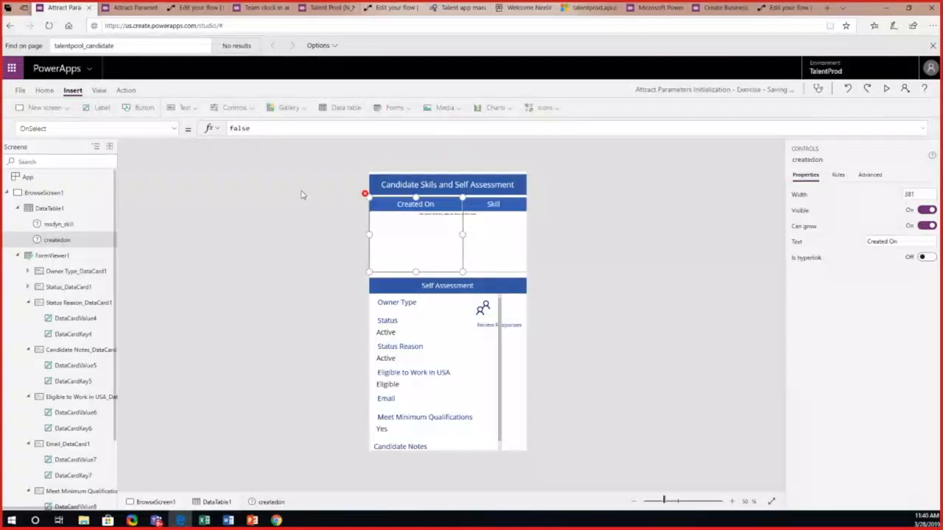
click(66, 214)
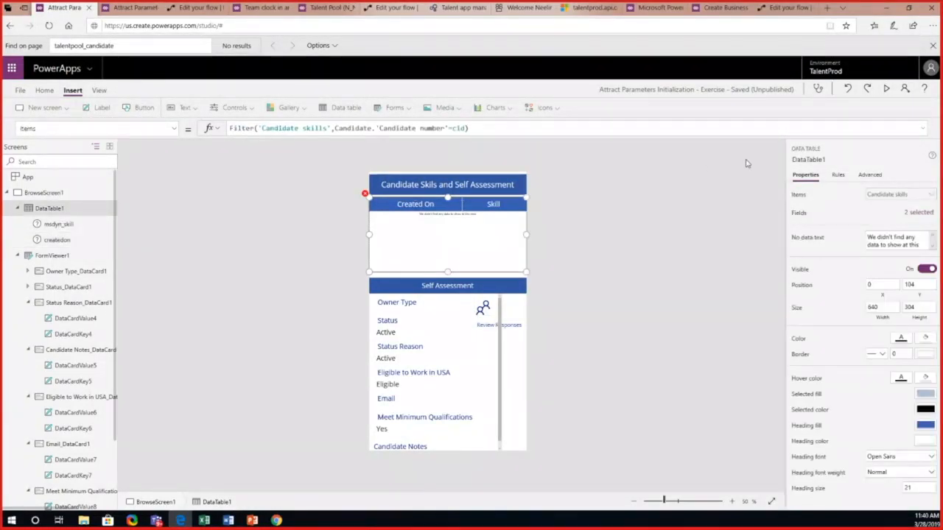
click(918, 213)
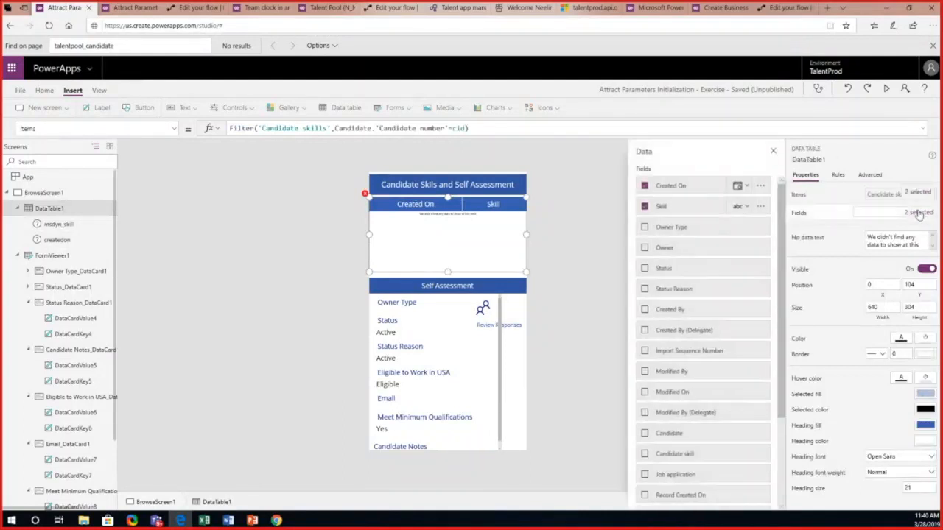
click(645, 187)
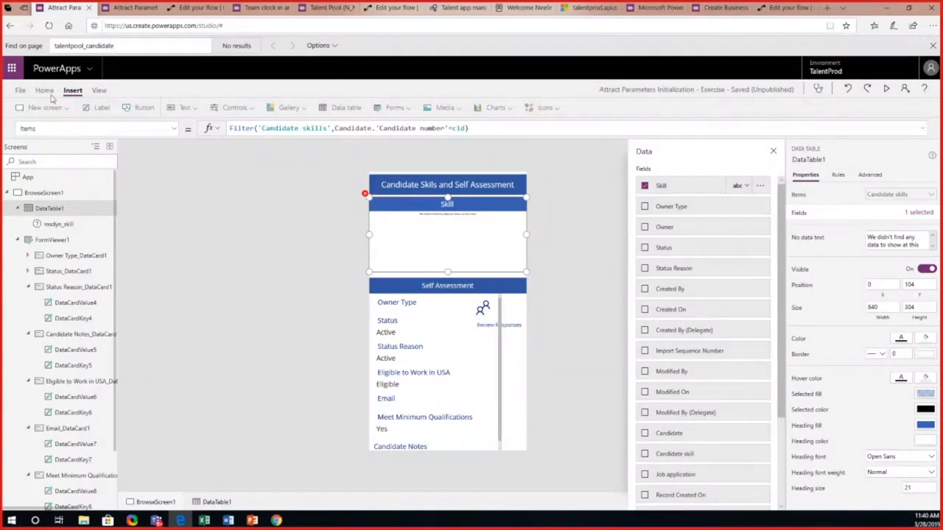
Step: Save the app, publish this version, and return to the editor
click(21, 91)
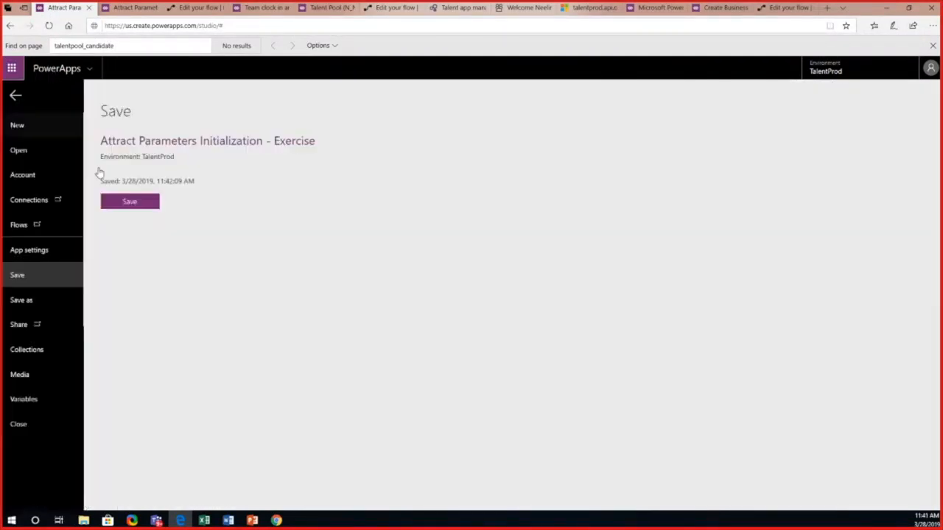
click(129, 200)
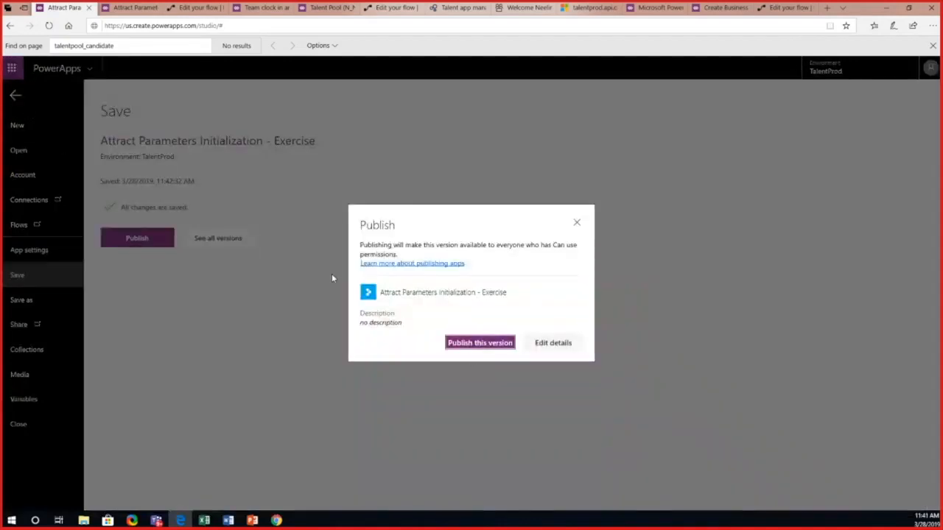
click(467, 344)
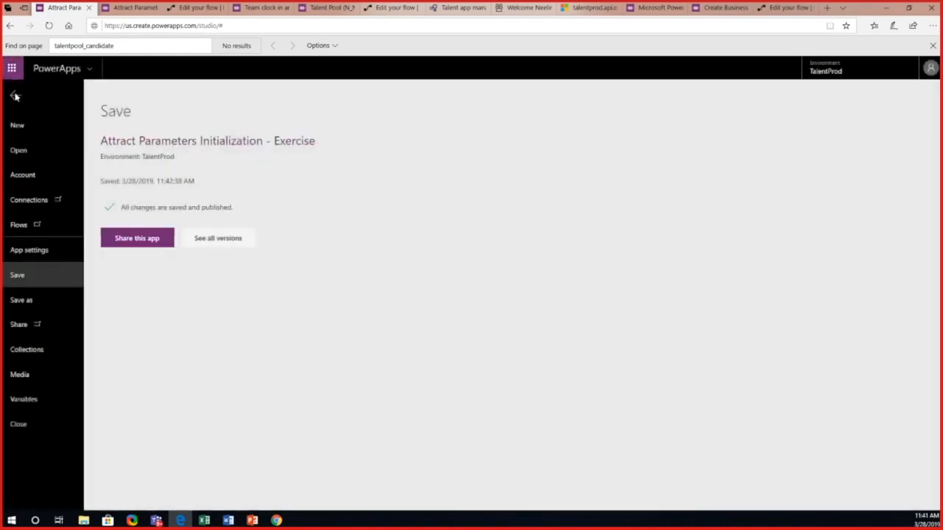
click(15, 96)
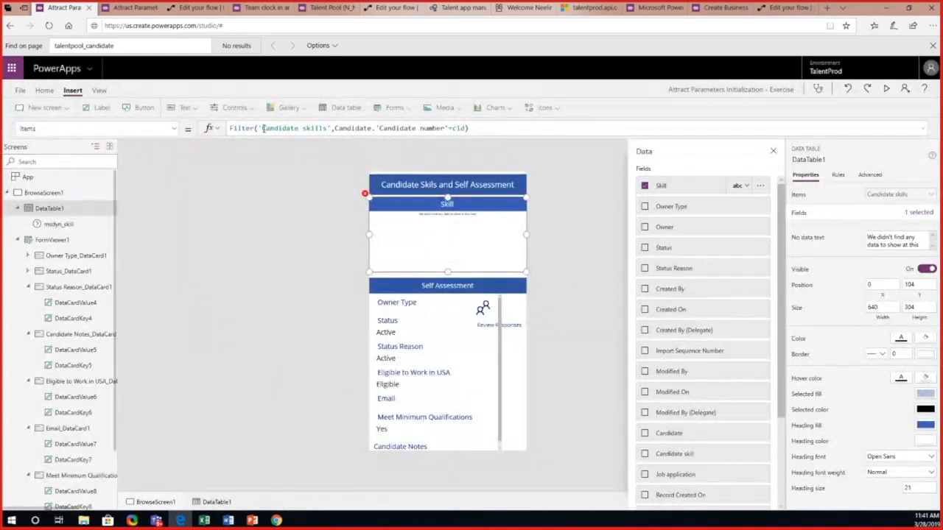
Step: Compare the filter's source and candidate number field with the Candidate (Lookup) column in the Candidate skill Excel workbook, and return to the app editor
drag(263, 128, 327, 128)
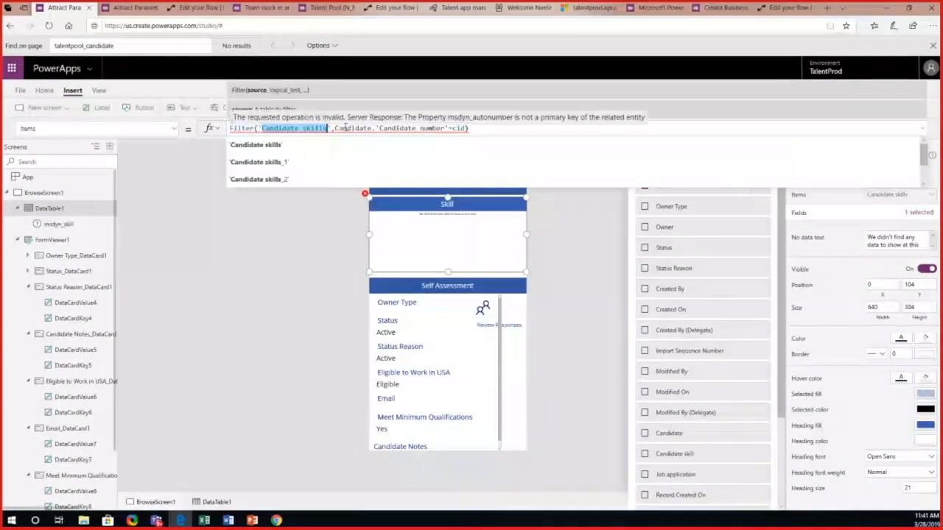
drag(335, 129, 450, 130)
click(208, 521)
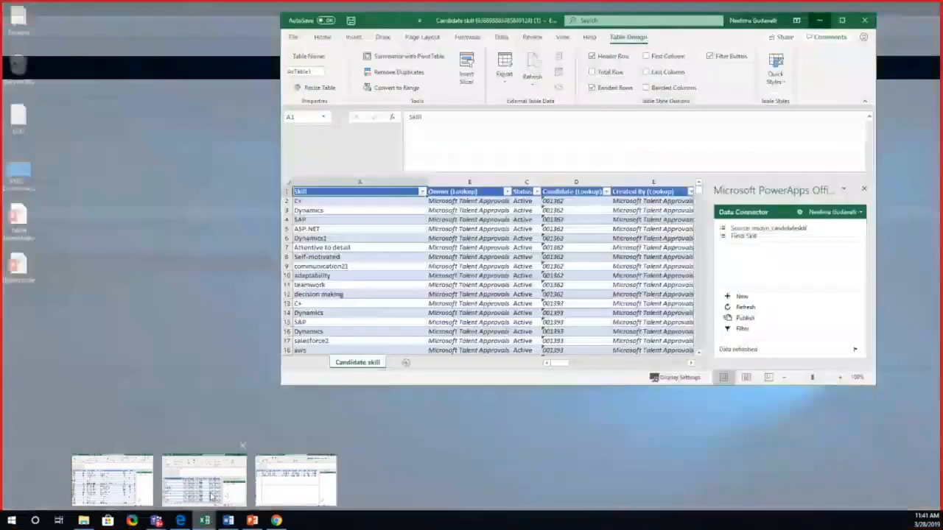
click(204, 477)
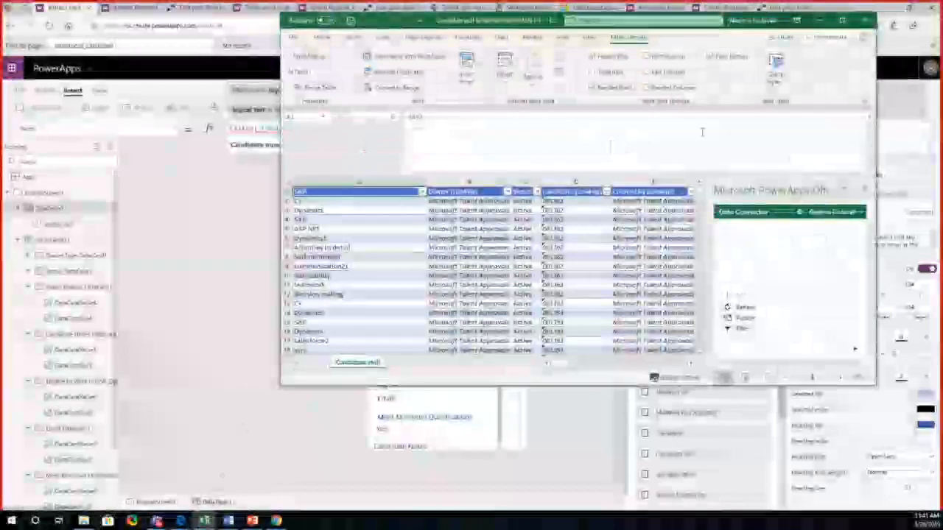
click(842, 20)
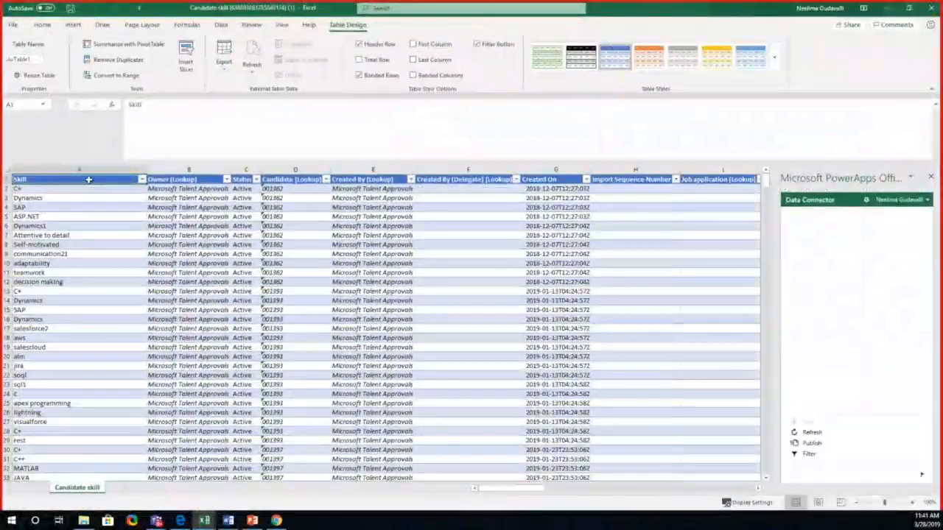
key(Right)
key(Right)
key(Right)
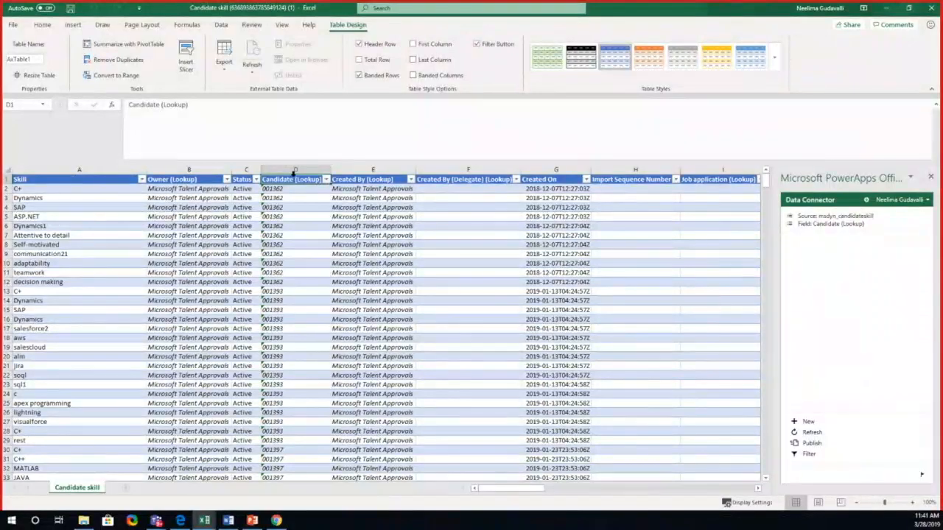
click(293, 179)
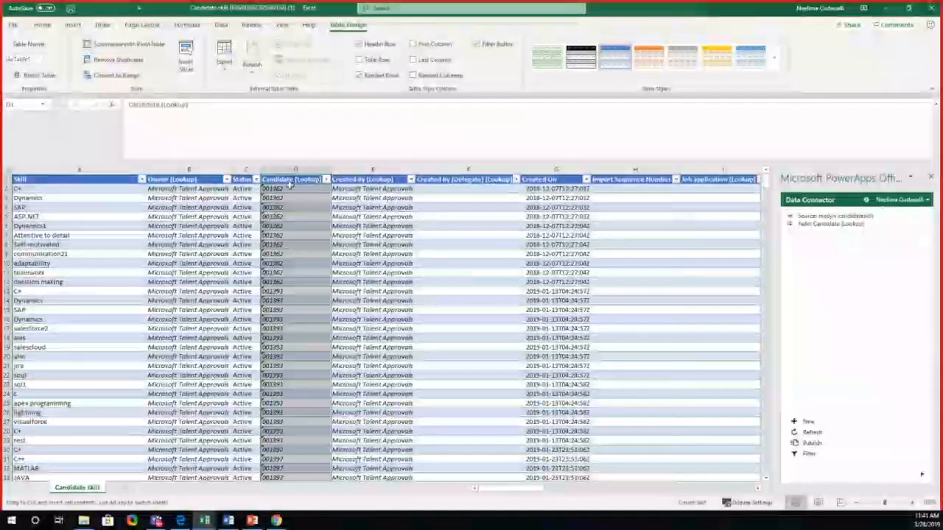
click(287, 189)
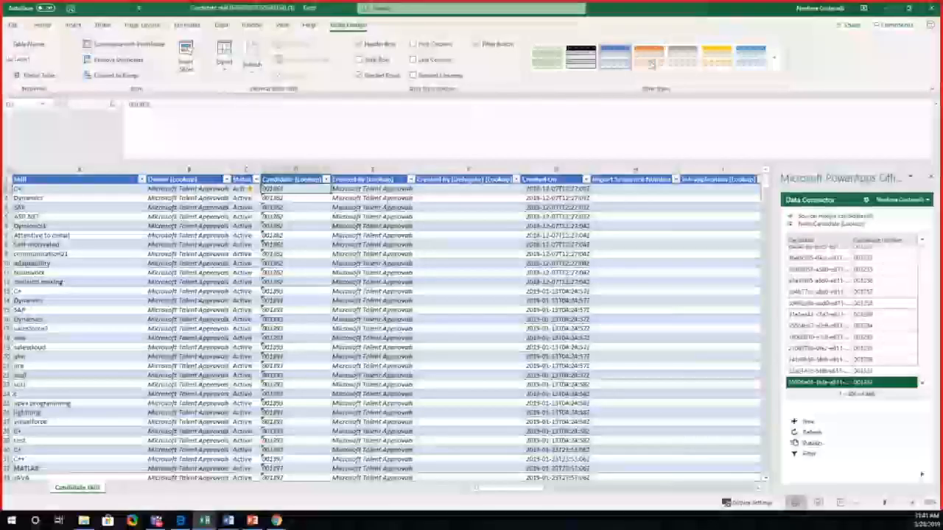
click(886, 9)
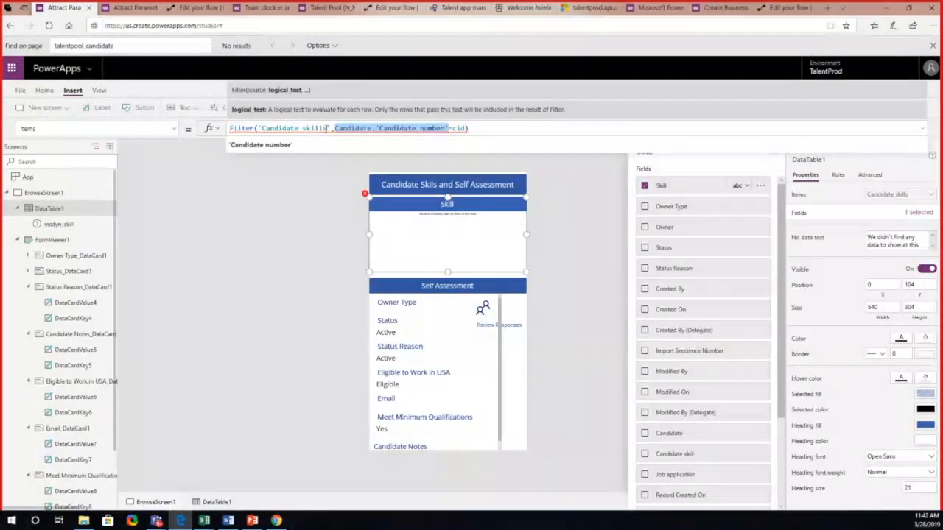
Step: Review the 'Candidate number' condition in the data table's filter formula and select the table's msdyn_skill column
click(384, 129)
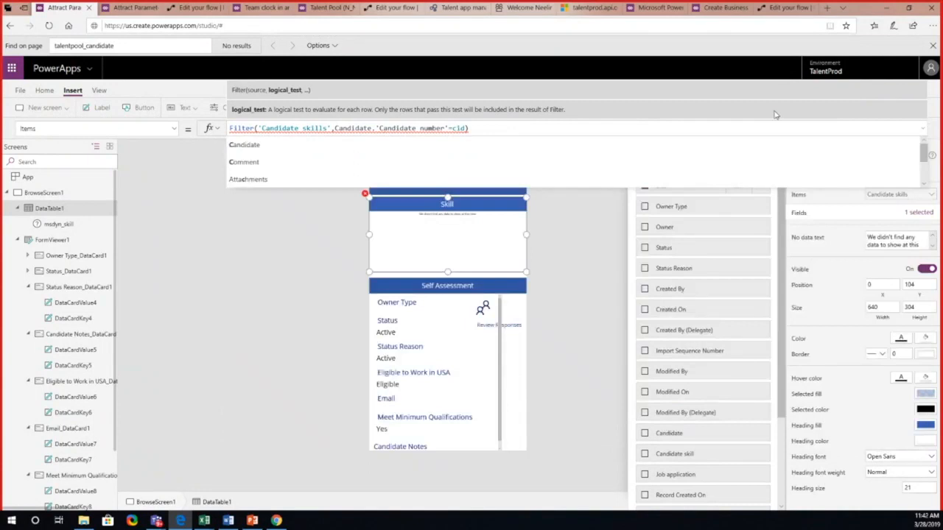
click(90, 223)
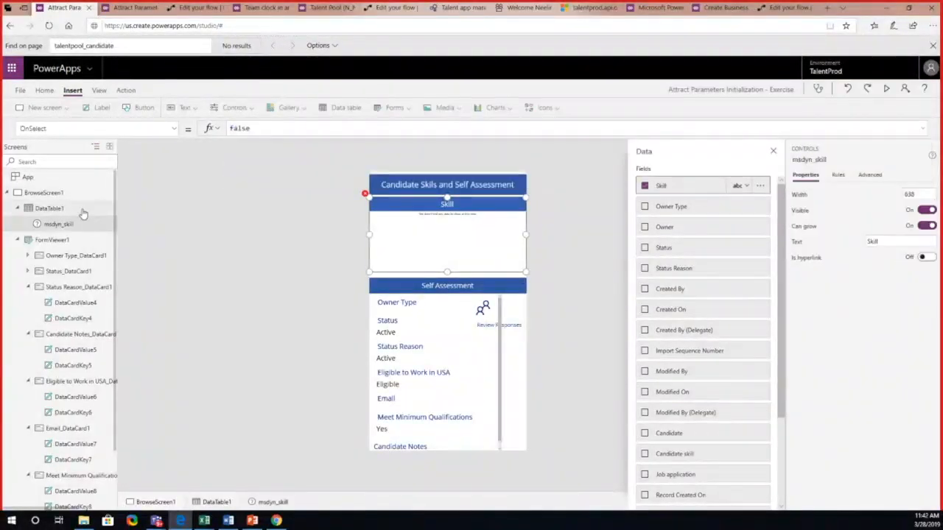
Step: Switch to Dynamics 365 Talent, search the job templates for "template", and open Mission Template
click(83, 213)
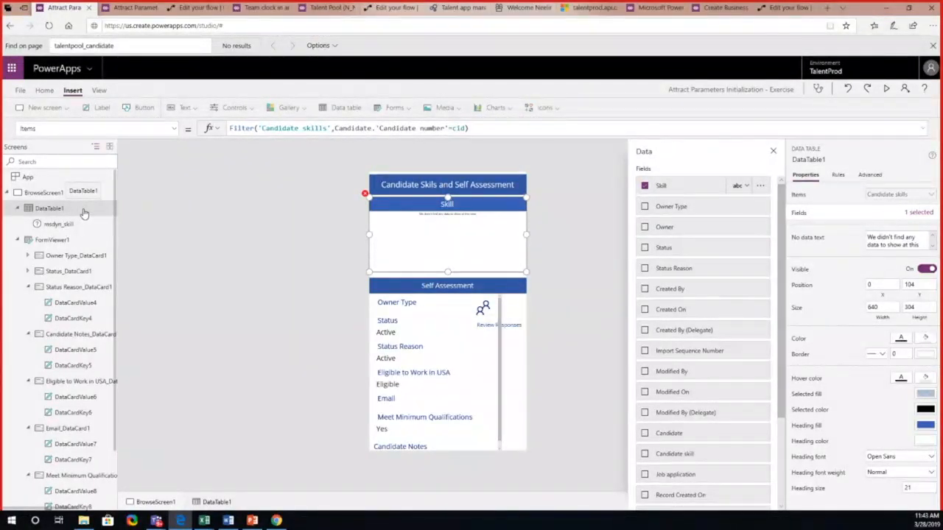
mouse_move(276, 521)
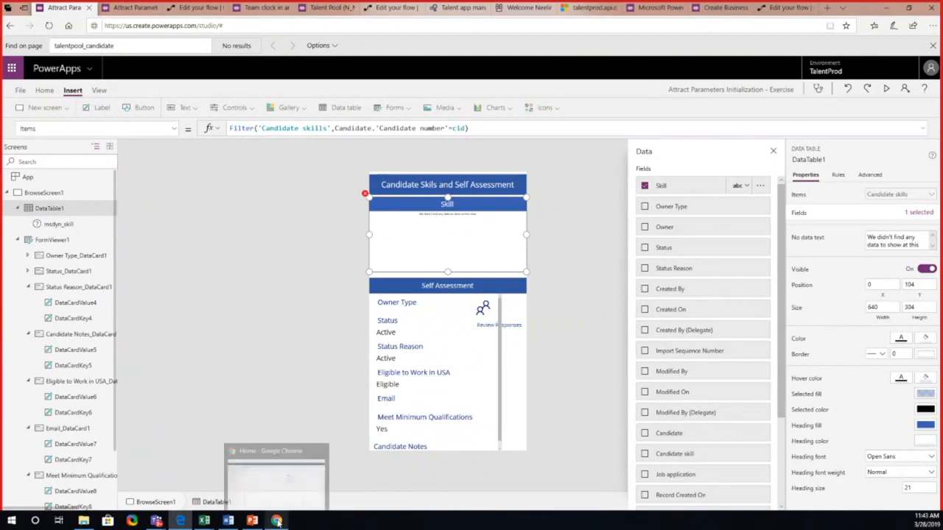
click(279, 502)
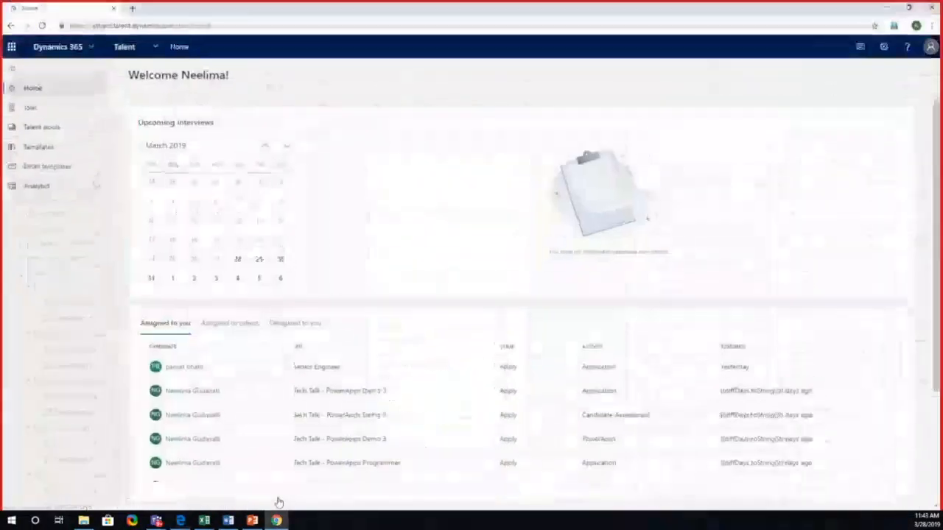
click(65, 151)
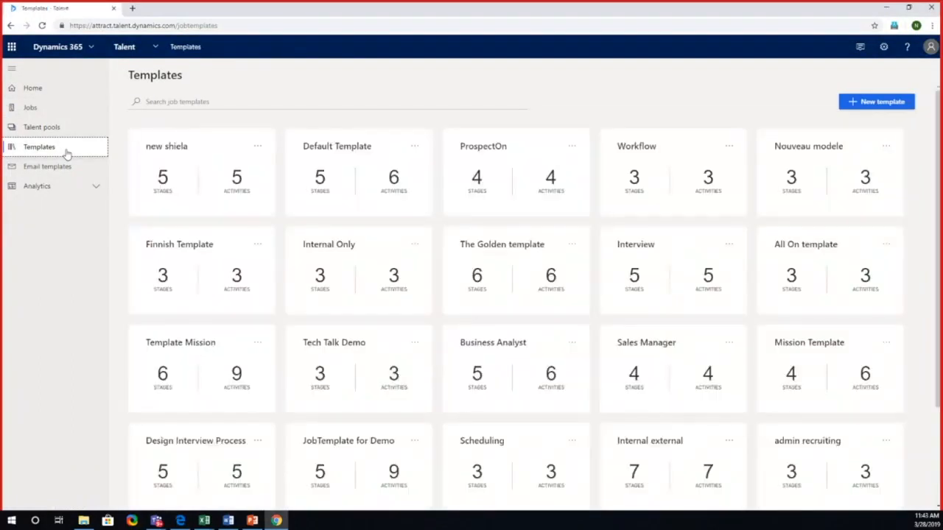
click(163, 102)
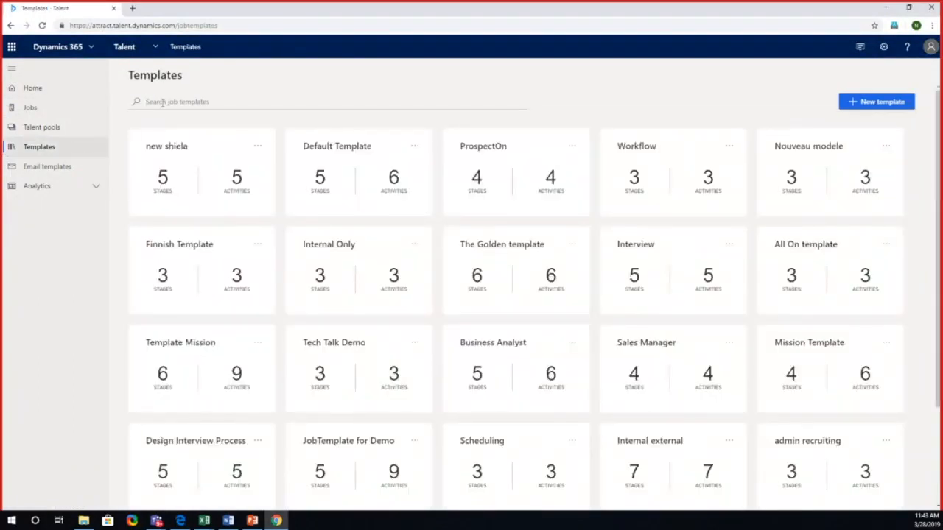
text(template)
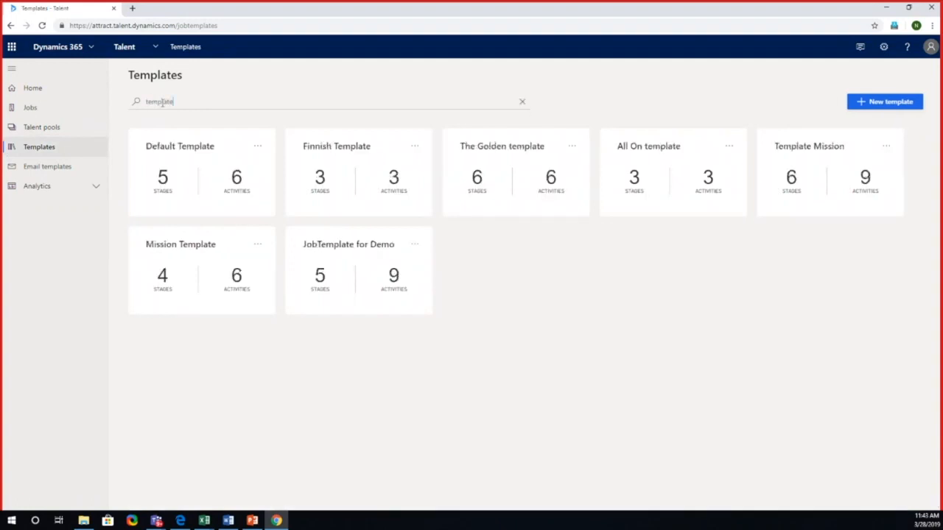
click(257, 246)
click(258, 244)
click(219, 256)
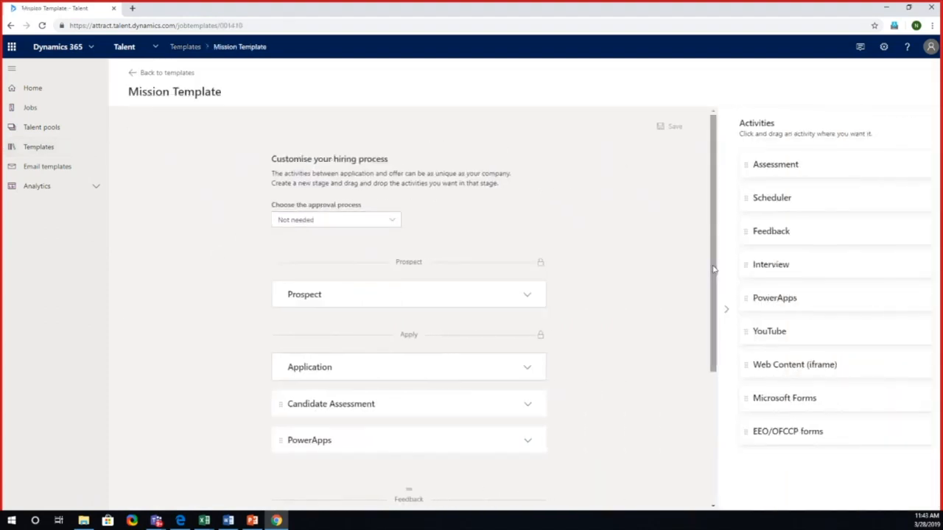
Step: Expand the PowerApps activity in the Apply stage and examine its display, description and PowerApps ID settings
scroll(713, 269, down, 2)
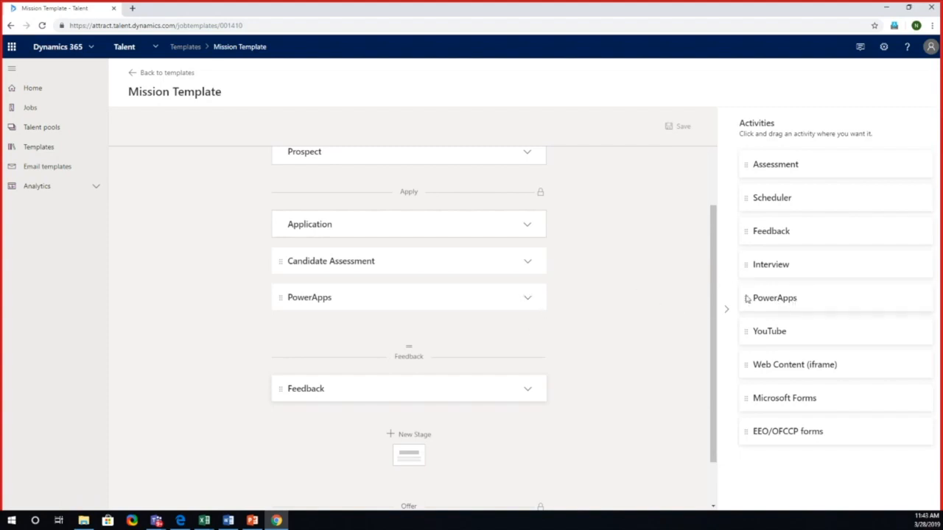
click(528, 298)
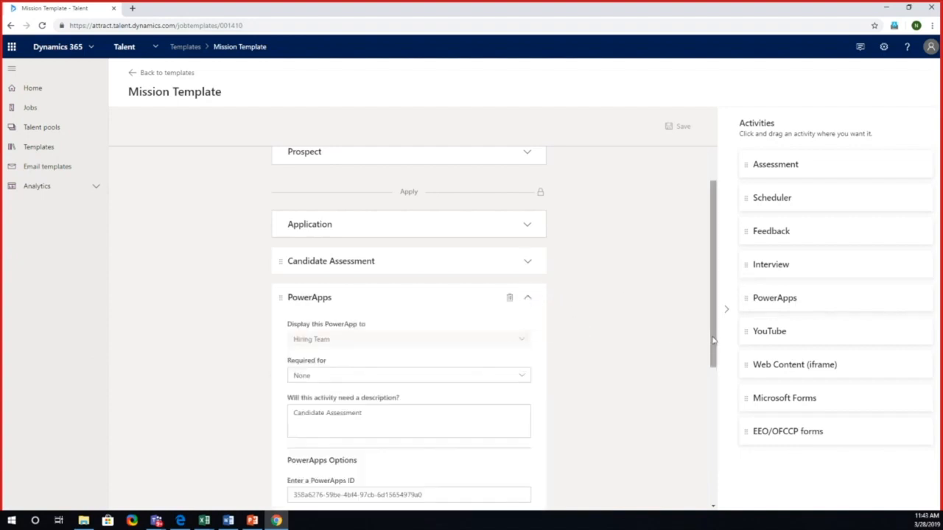
drag(713, 341, 697, 390)
click(439, 386)
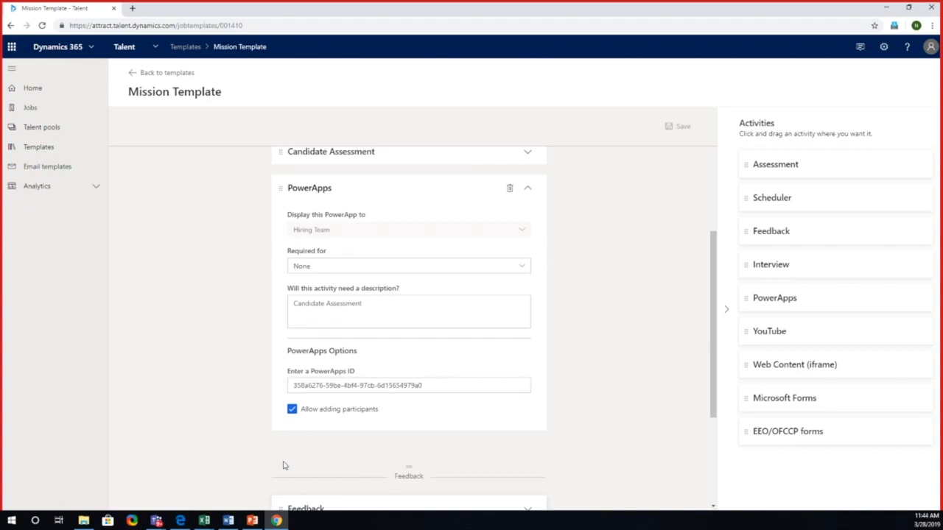
Step: Open the applicant of the Tech Talk - PowerApps Demo 3 job and examine the embedded skills and self-assessment app
click(70, 109)
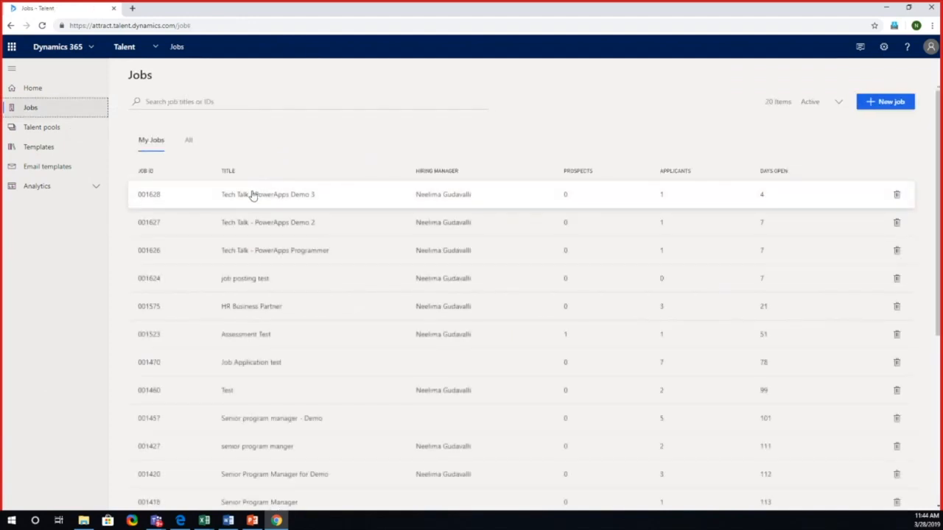
click(257, 194)
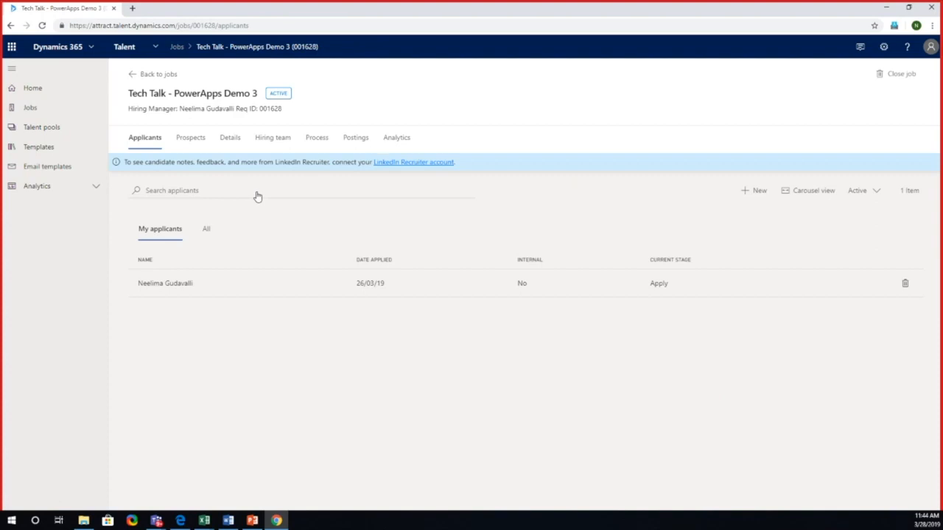
click(264, 284)
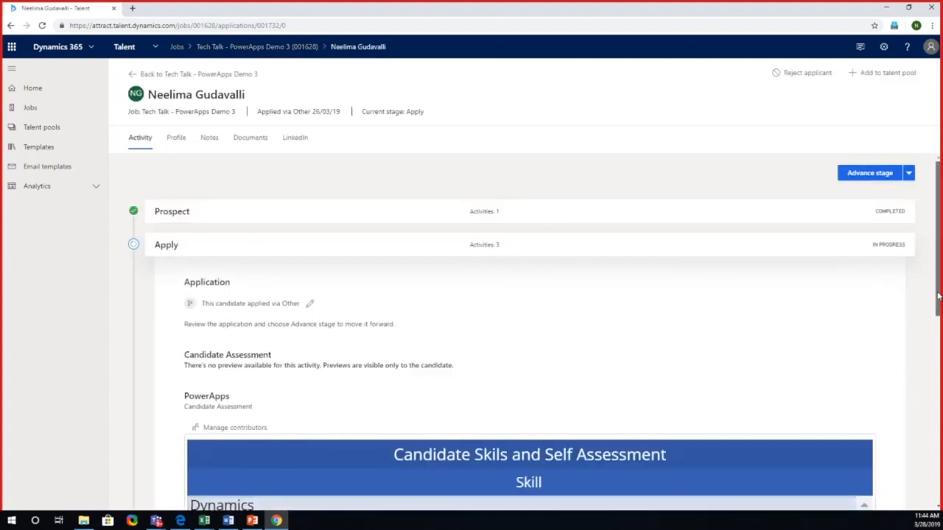
drag(939, 295, 918, 431)
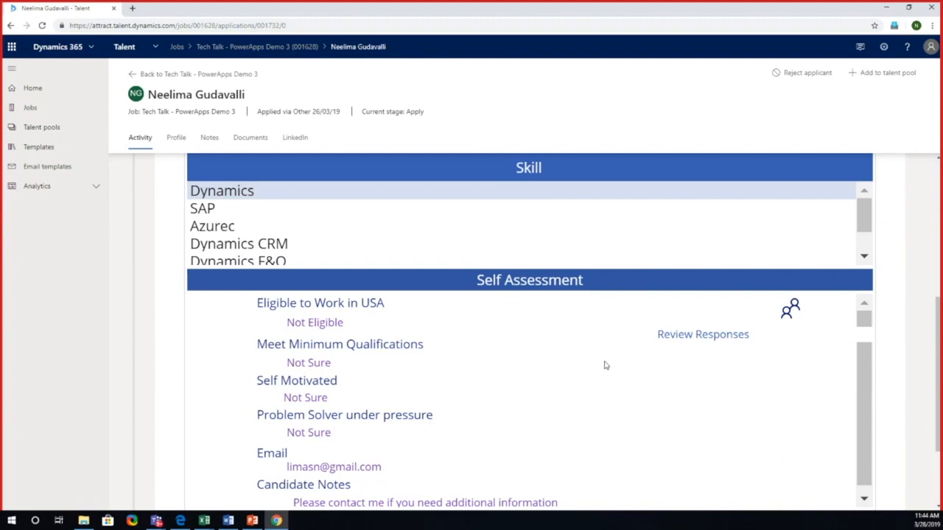
Step: Return to the PowerApps editor, review the App's full OnStart parameter formula, and compare it with the applicant page in Talent
click(182, 521)
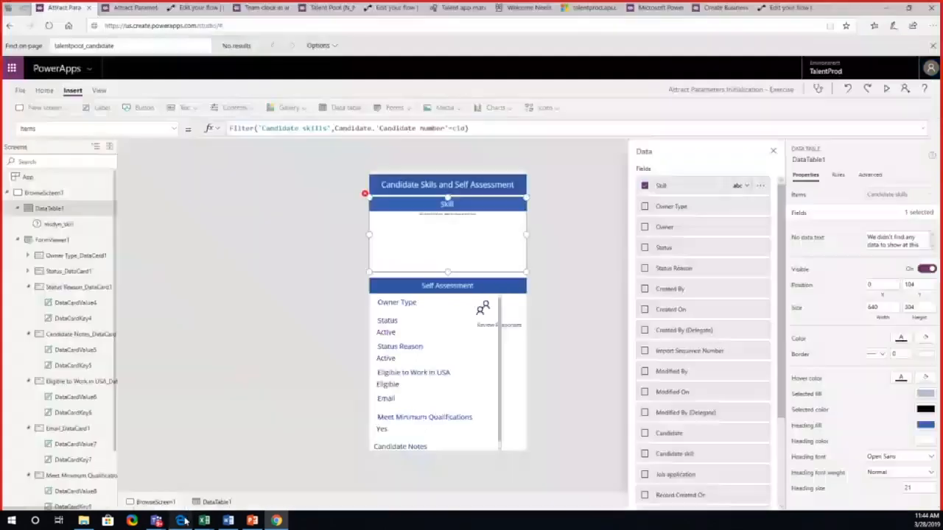
click(28, 177)
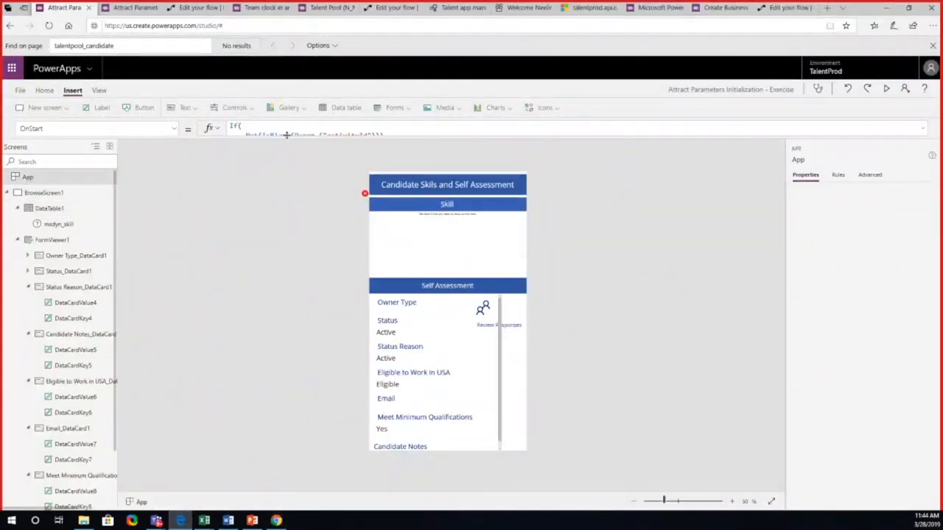
drag(286, 136, 283, 372)
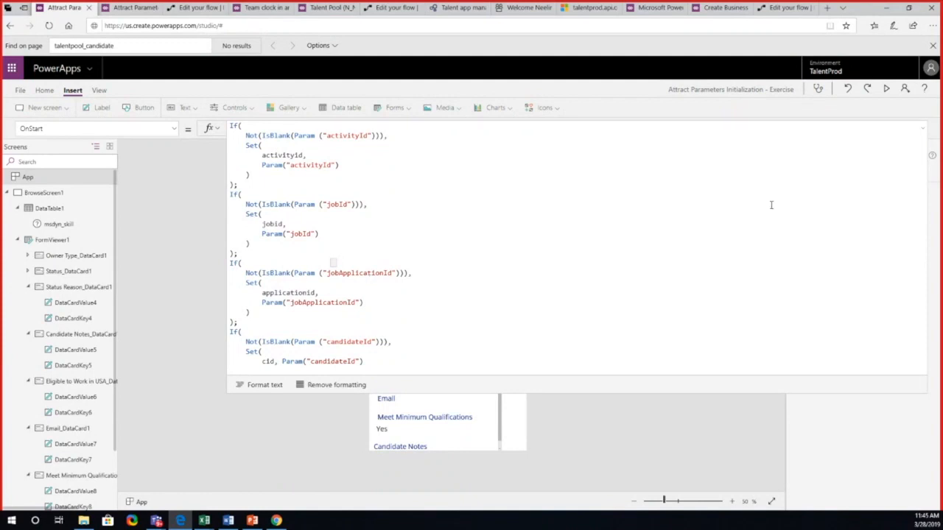
click(922, 129)
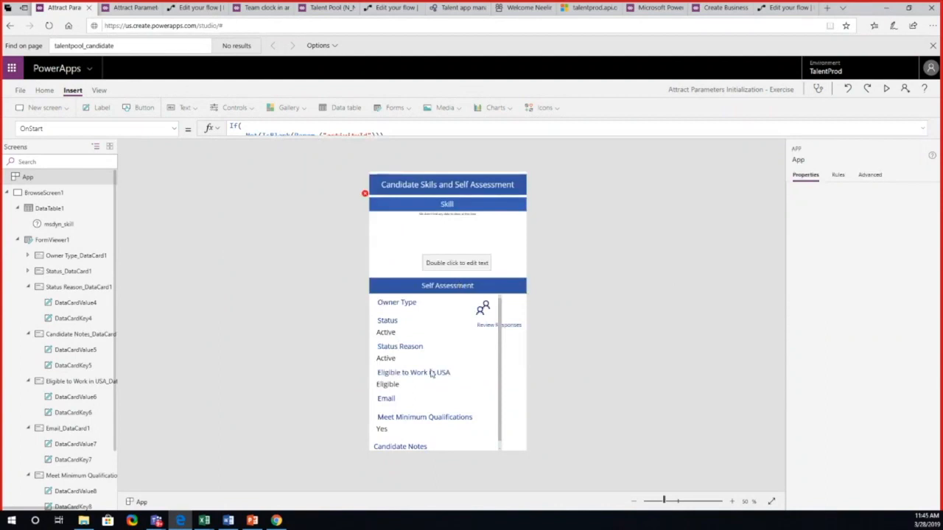
click(278, 522)
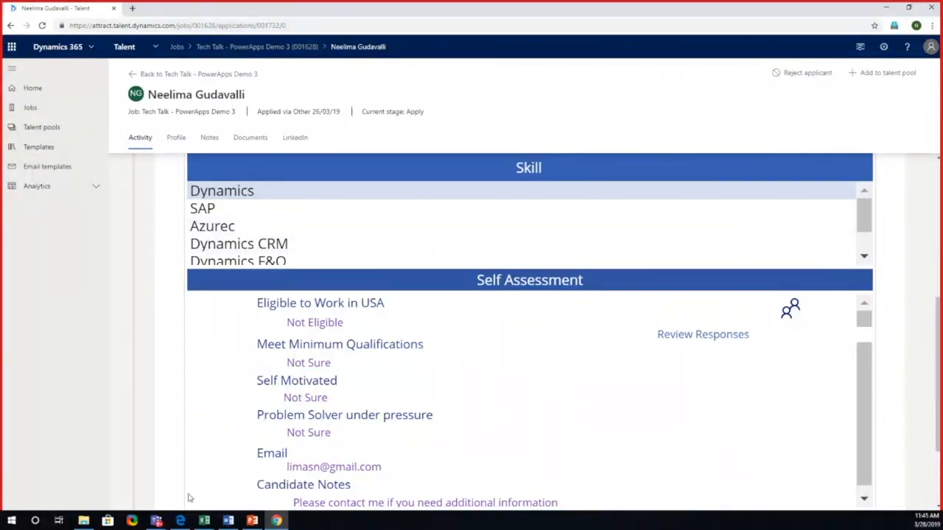
click(180, 521)
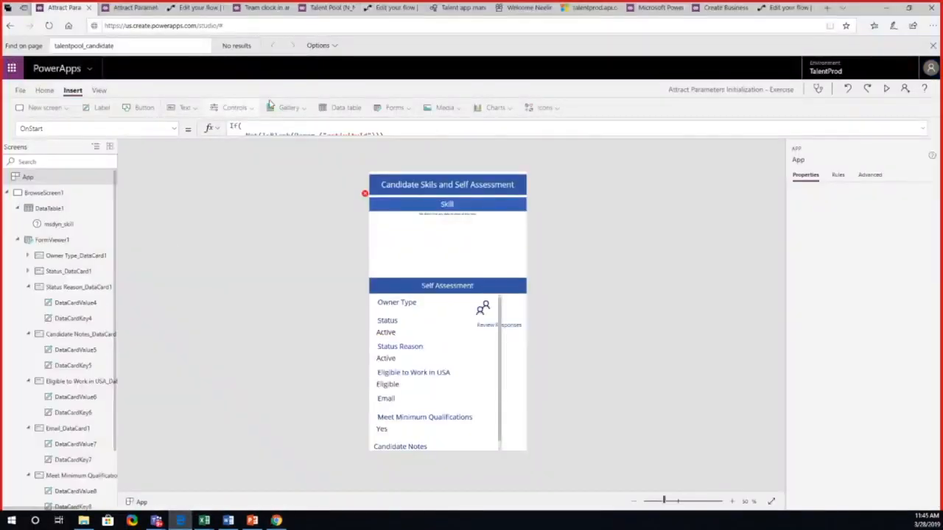
Step: Open the details of the Attract Parameters Initialization - Exercise app from the apps list and select its App ID
click(641, 10)
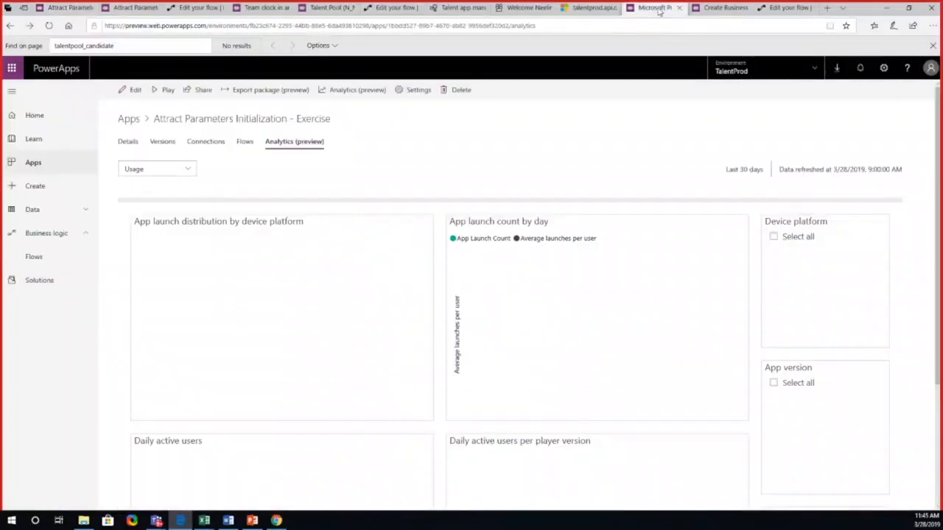
click(712, 10)
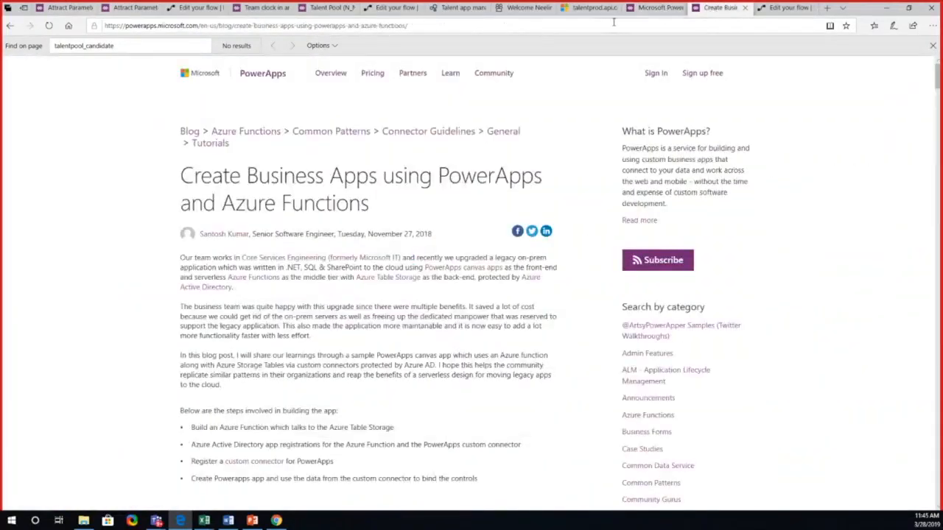
click(639, 8)
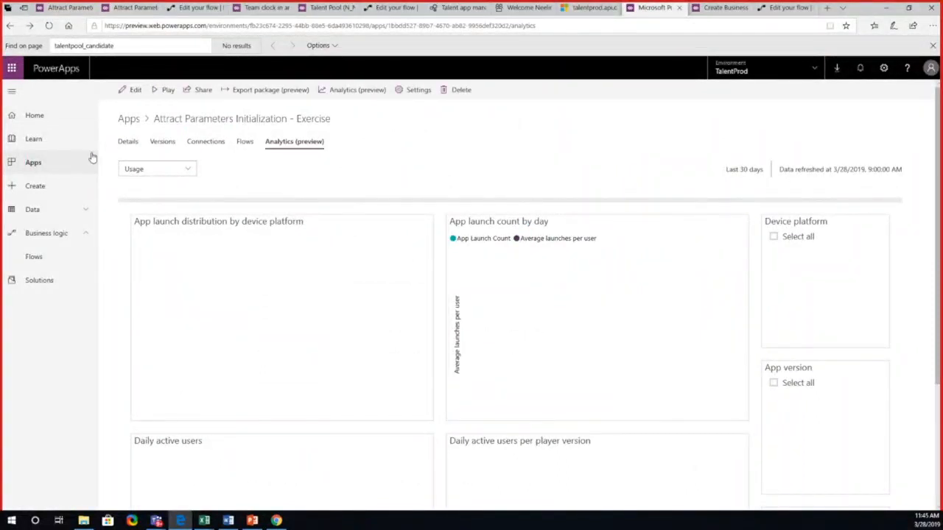
click(126, 120)
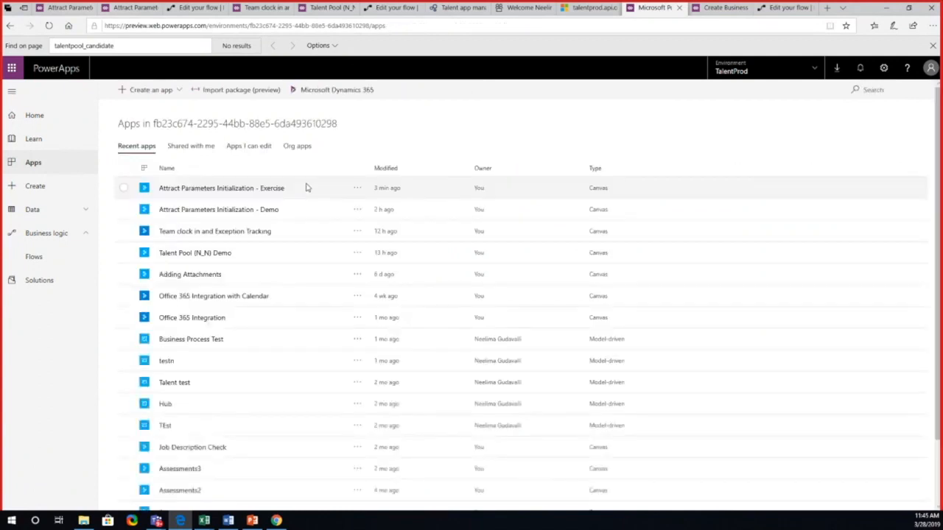
click(354, 191)
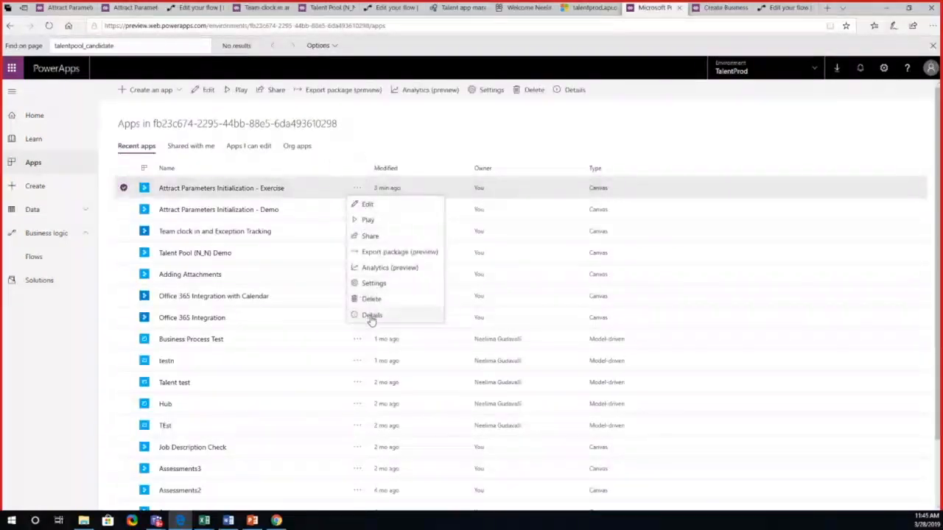
click(372, 316)
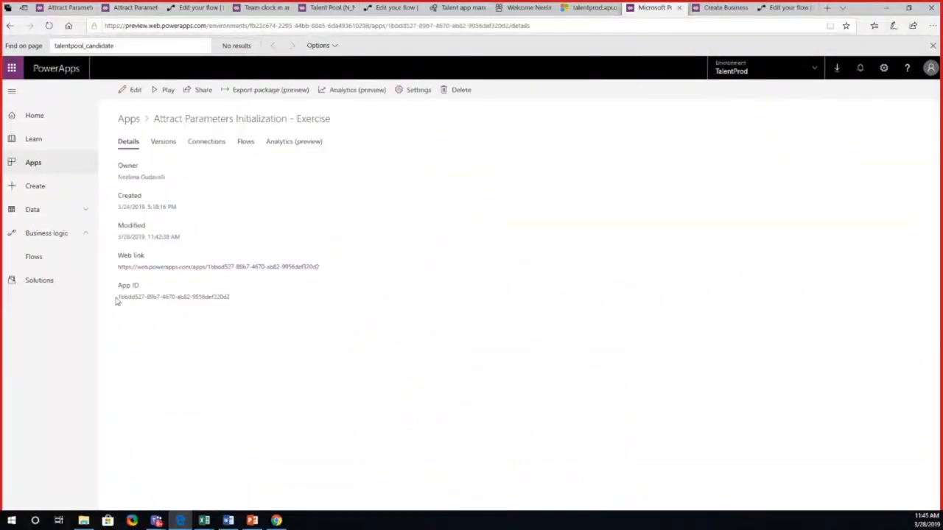
triple_click(229, 295)
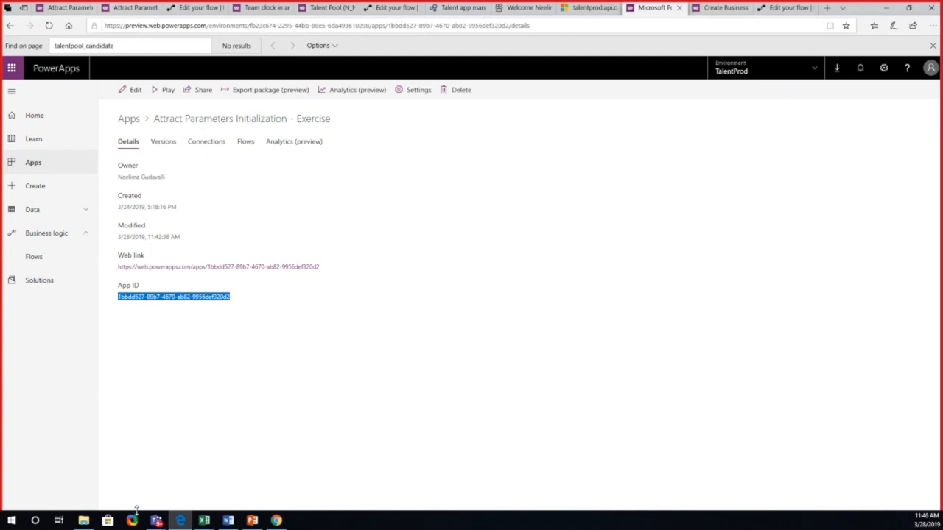
Step: Switch to the PowerPoint deck, present slide 7 about Microsoft Flow as a slide show, and reveal its first three points
click(255, 523)
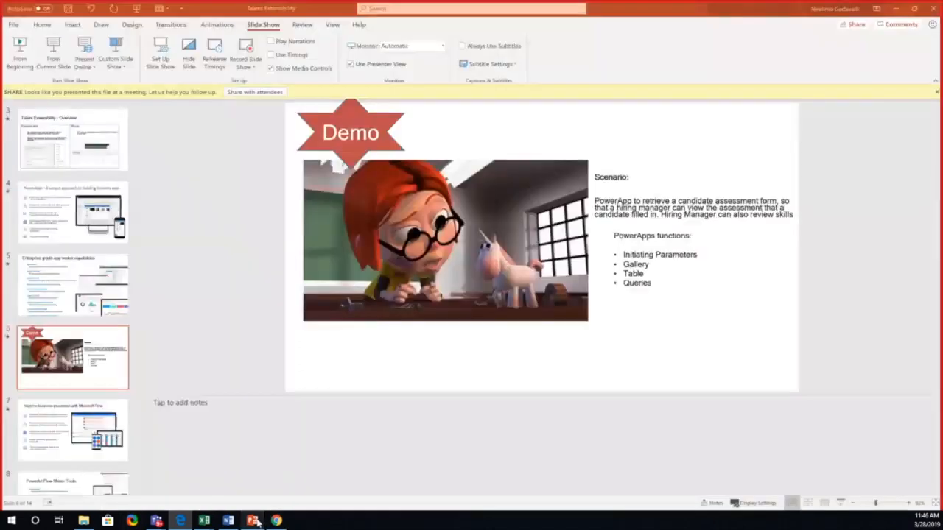
click(118, 419)
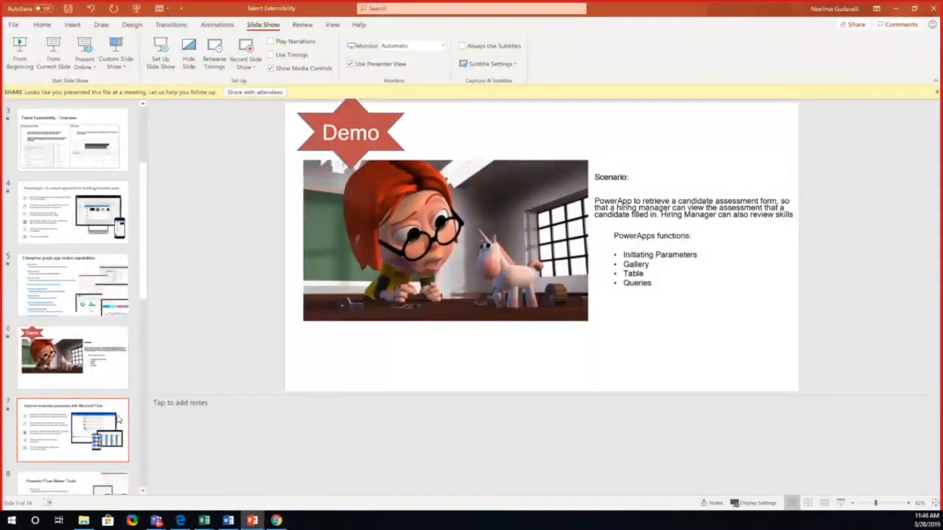
click(840, 502)
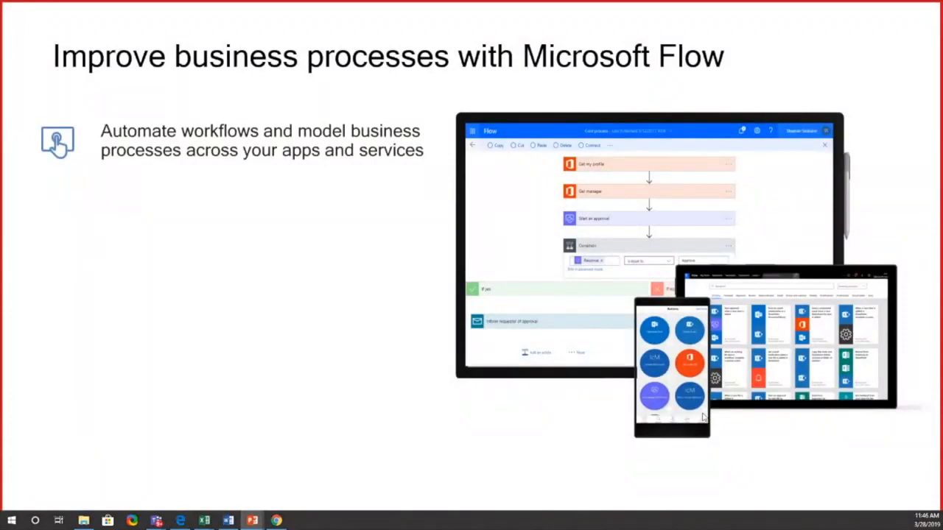
click(703, 417)
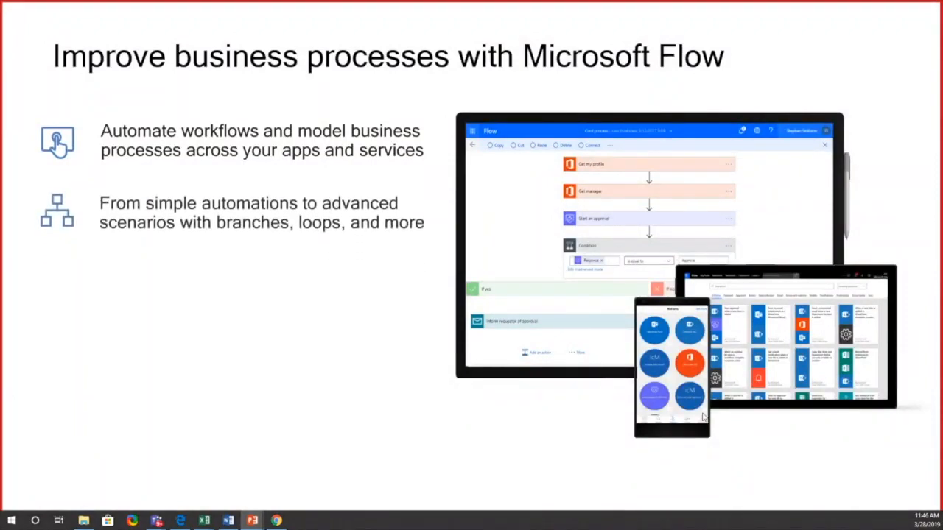
click(703, 417)
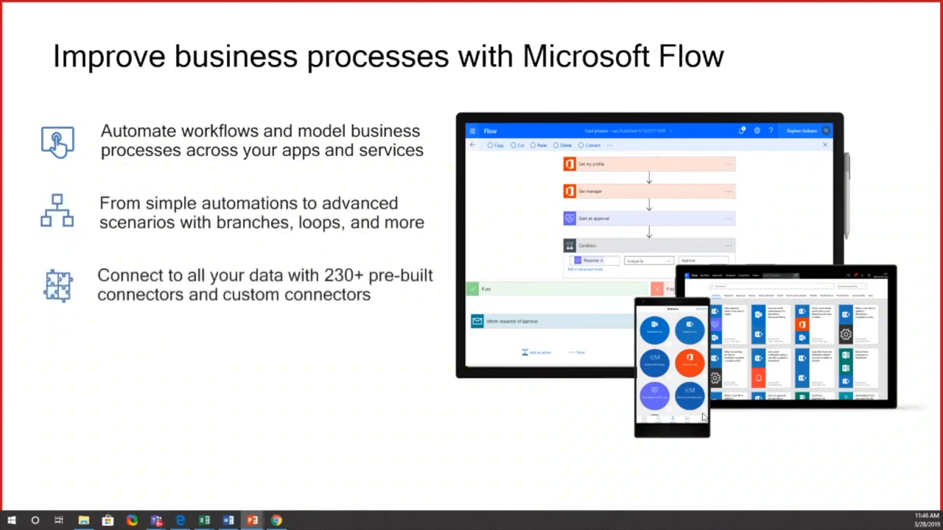
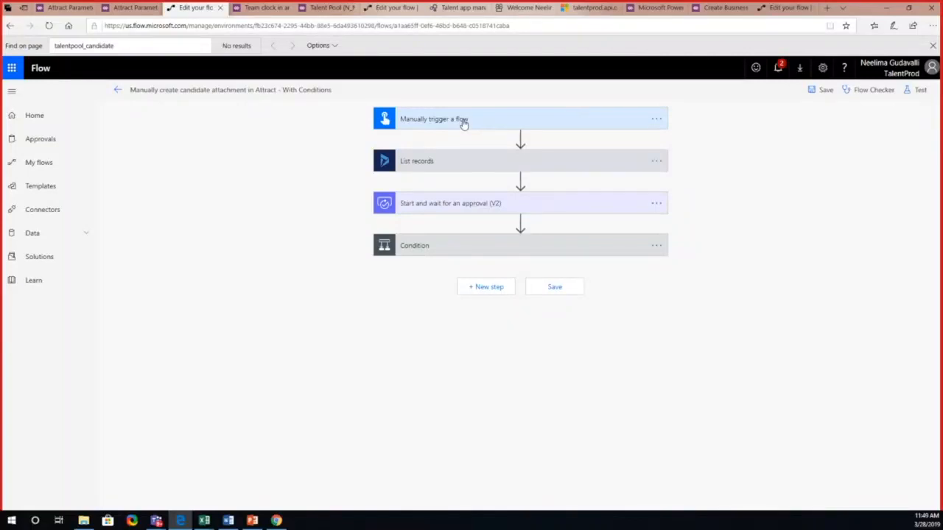
Step: Expand the Manually trigger a flow, List records and approval steps of the candidate attachment flow and examine their settings
click(464, 123)
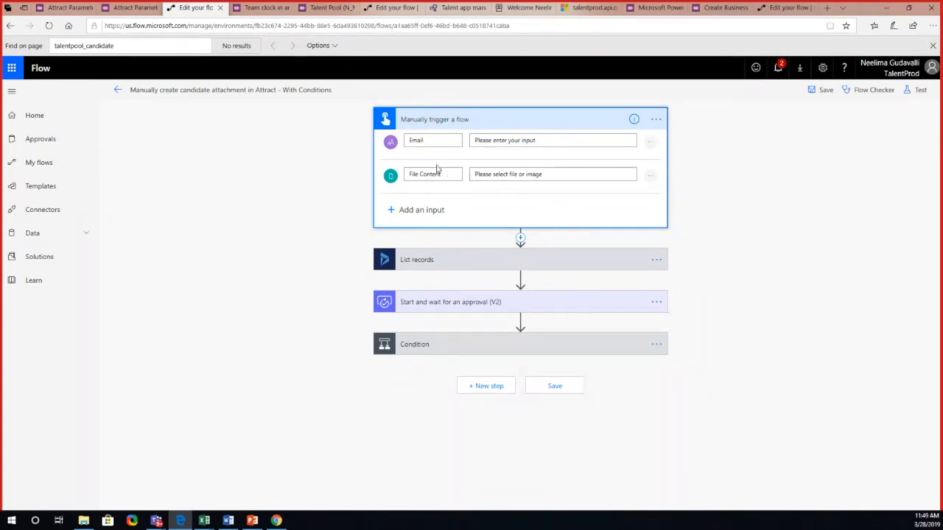
click(455, 261)
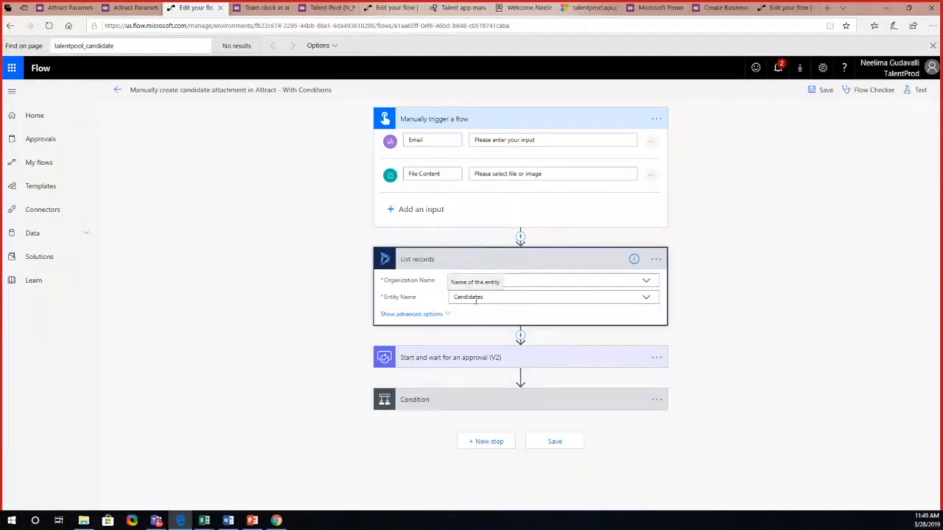
click(483, 363)
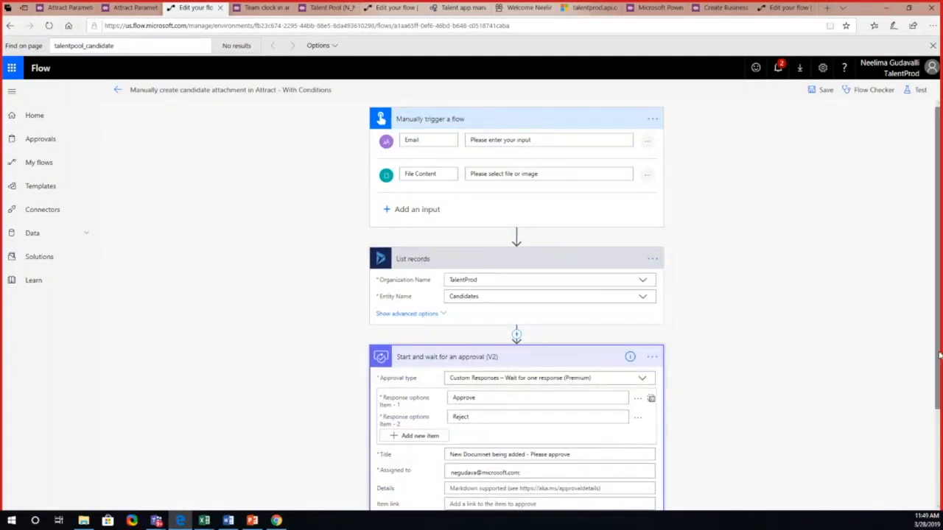
scroll(924, 430, down, 3)
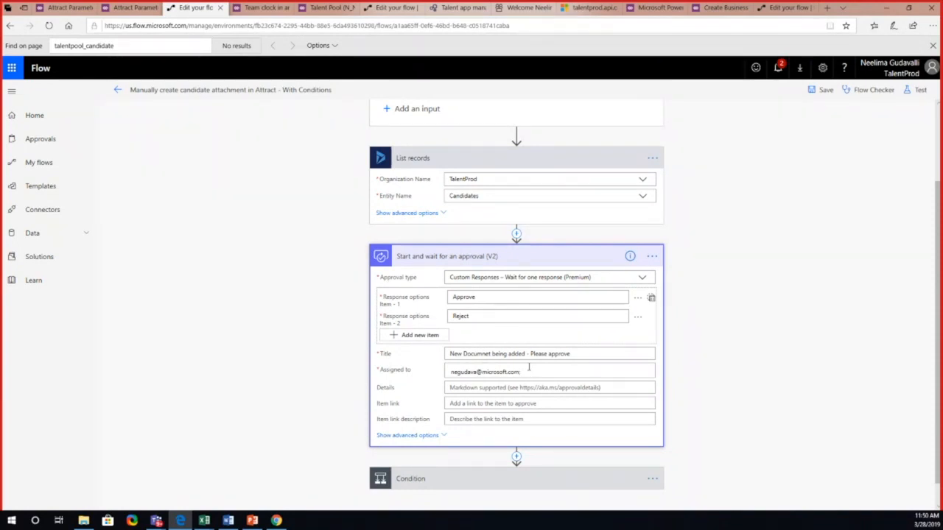
Step: Expand the Condition step and examine its rule and its If yes and If no branches
click(529, 476)
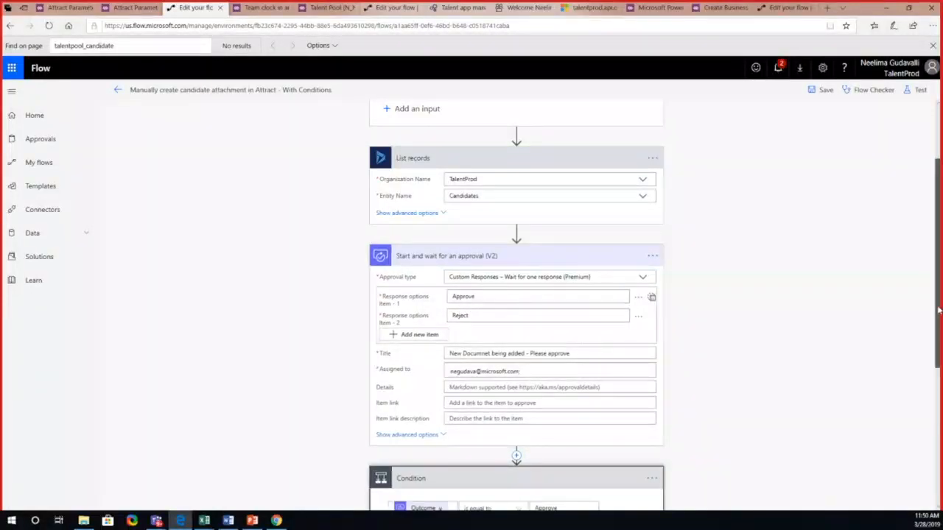
drag(939, 309, 918, 427)
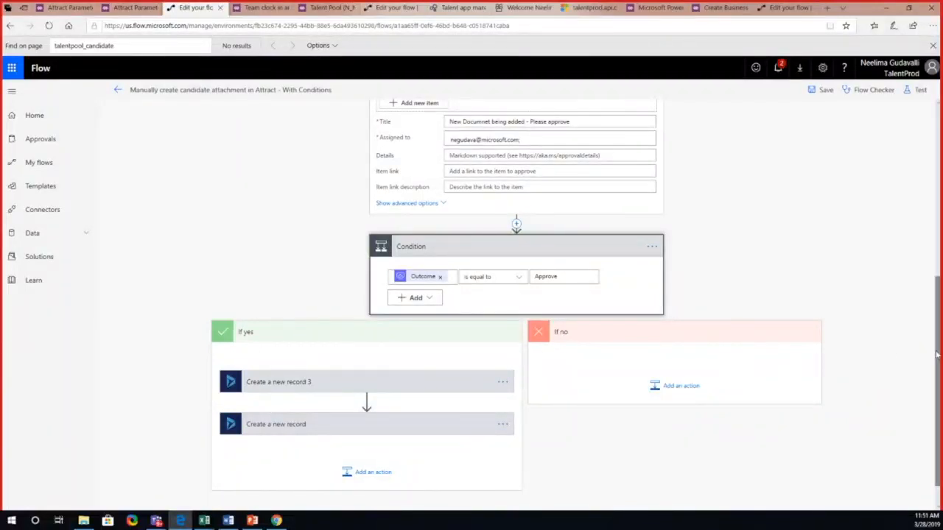
drag(938, 352, 919, 215)
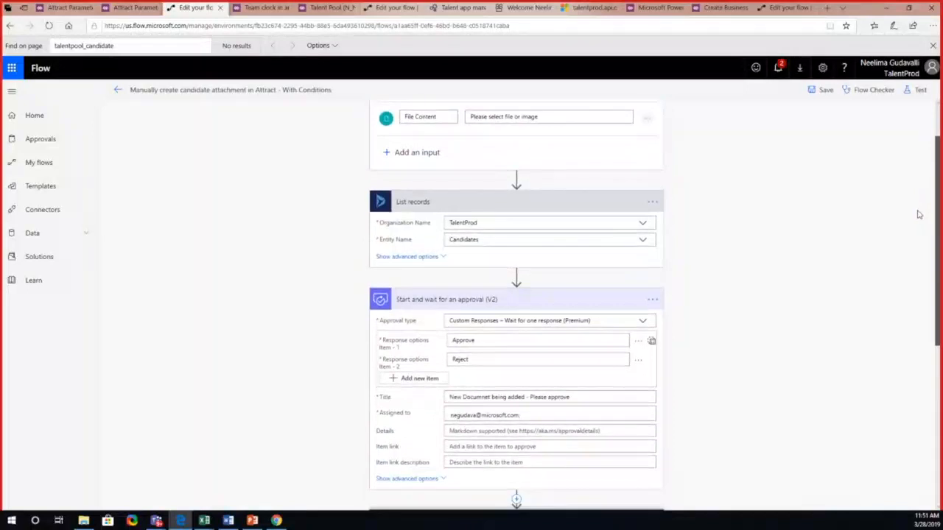
Step: Show the advanced options of List records and examine the dynamic content and expressions available for its Filter Query
click(431, 262)
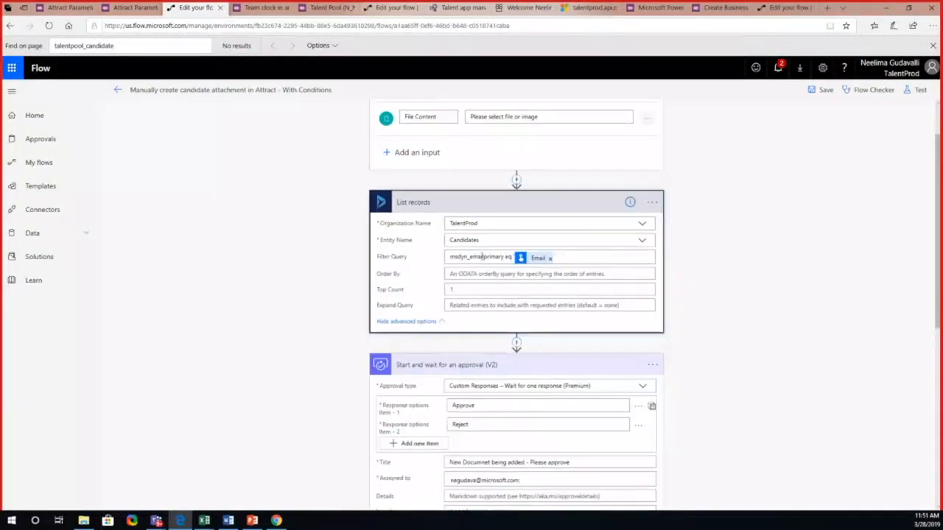
click(539, 259)
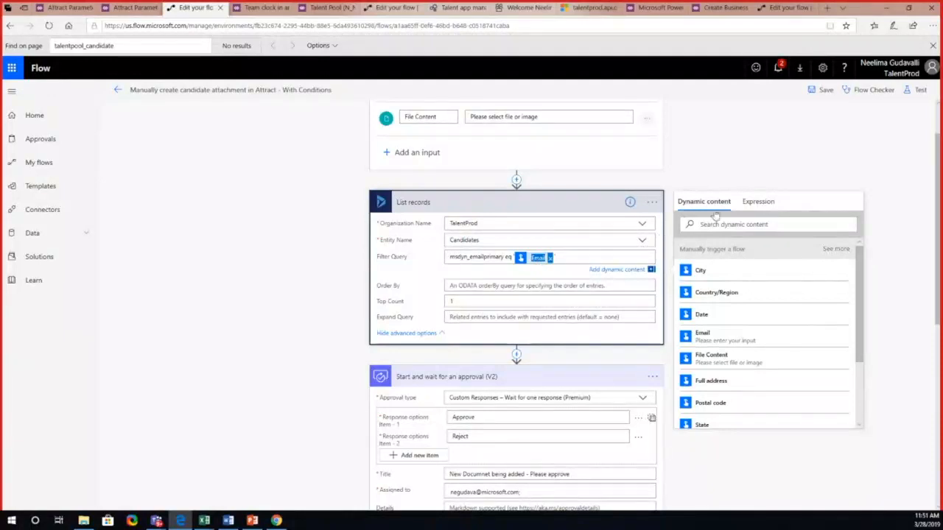
click(764, 204)
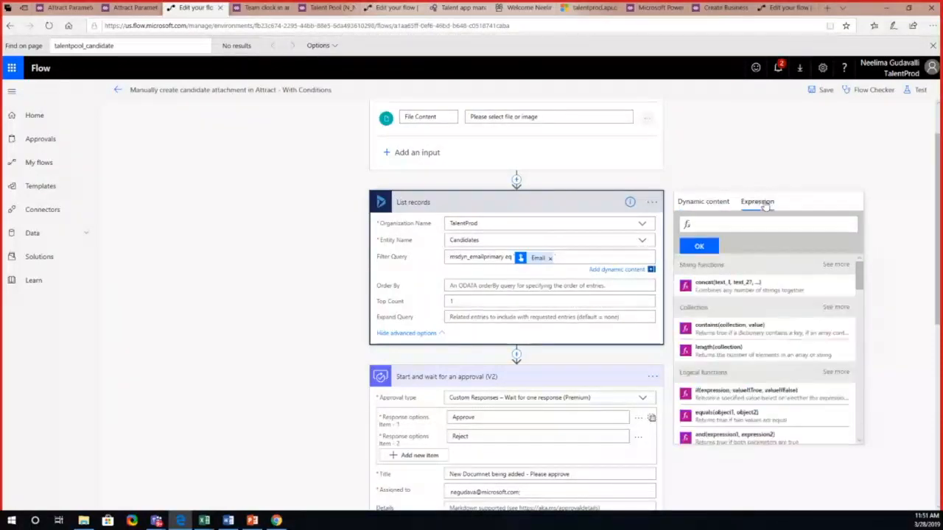
click(724, 203)
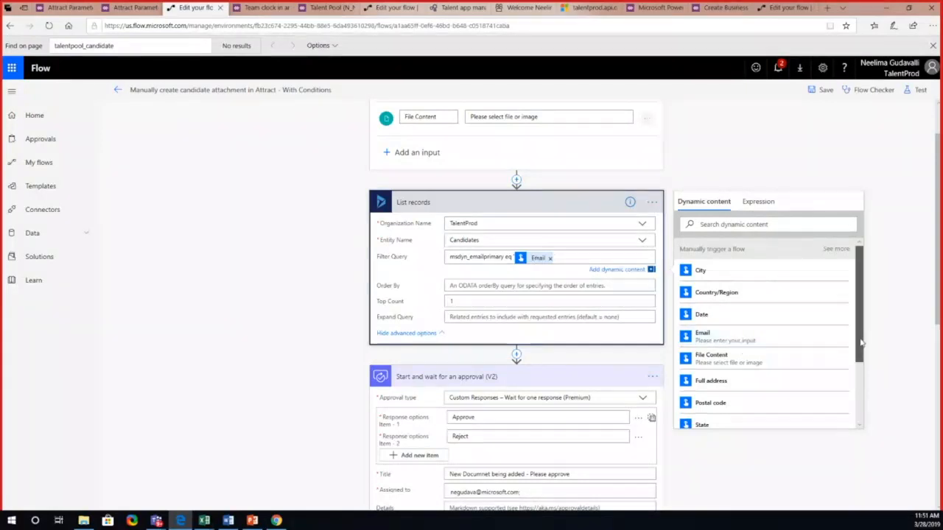
drag(859, 337, 867, 381)
scroll(920, 433, down, 5)
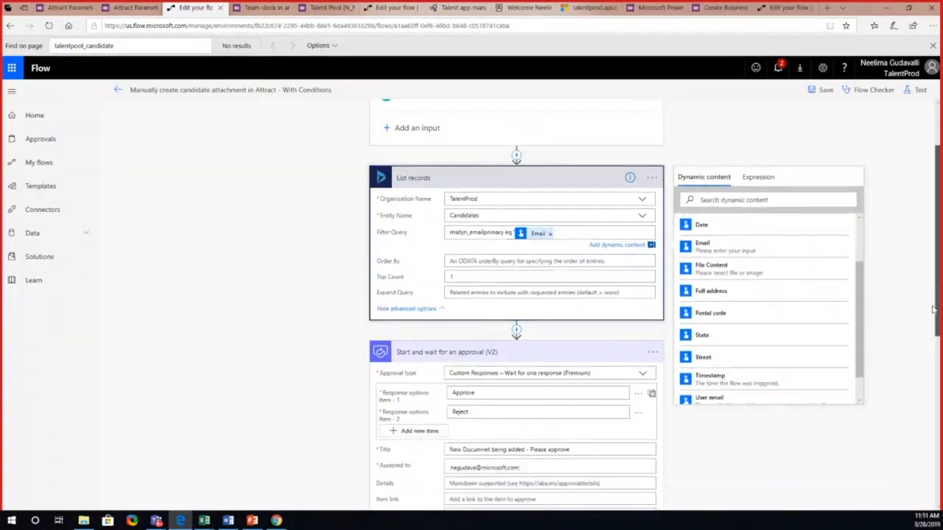
Step: Expand both record creation steps in the If yes branch and review the advanced options of Create a new record 3
scroll(920, 433, down, 1)
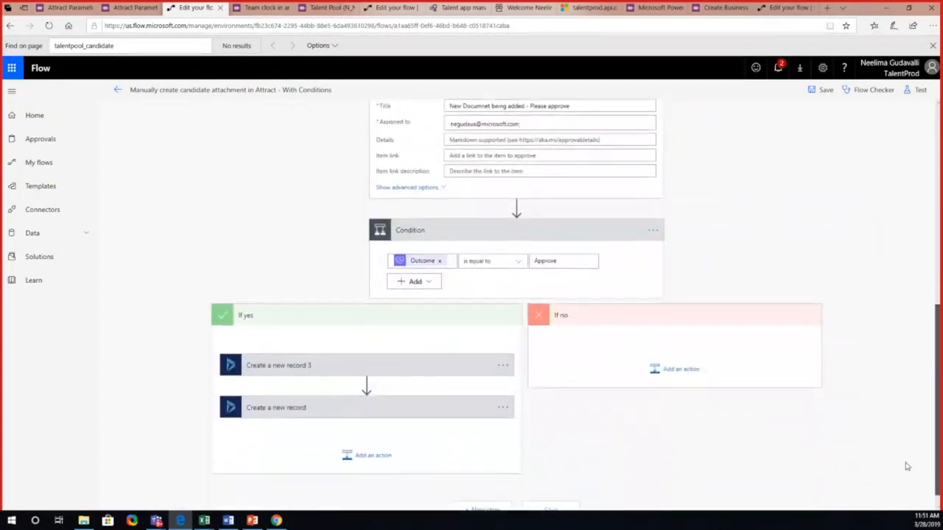
click(444, 376)
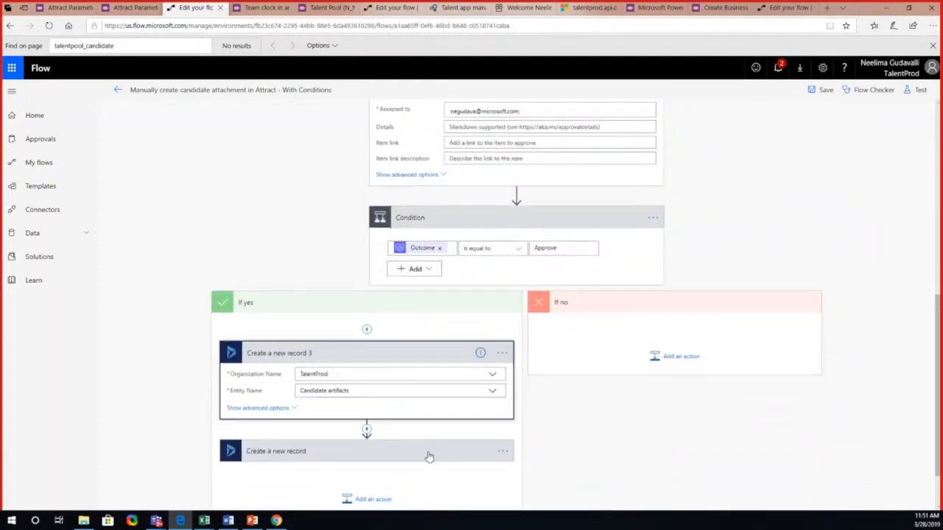
click(431, 452)
click(271, 410)
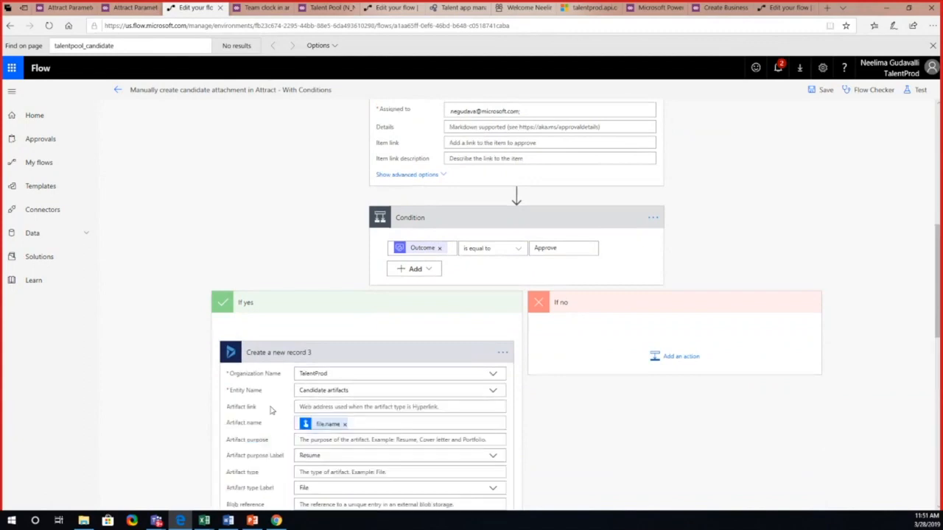
drag(938, 301, 921, 383)
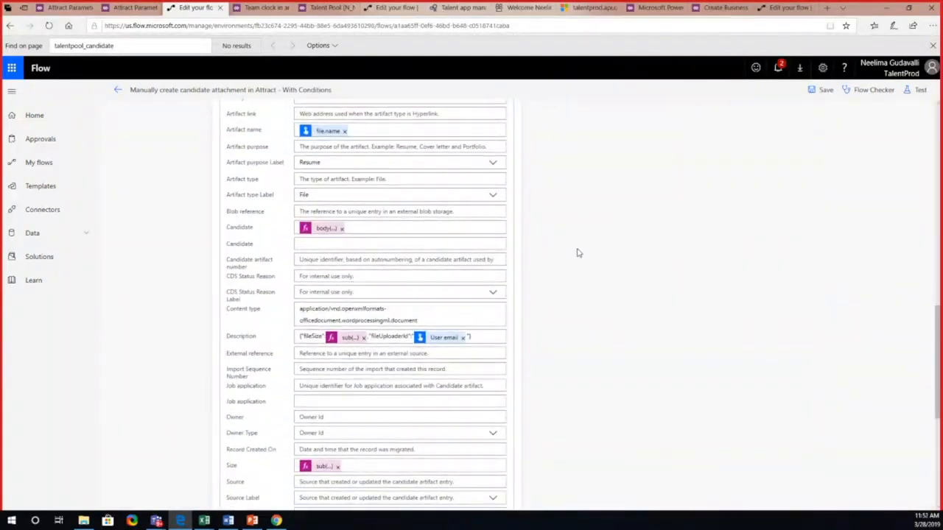
Step: Examine the dynamic content available for the Artifact name, compare it with the trigger inputs, and review the Notes record step
click(321, 132)
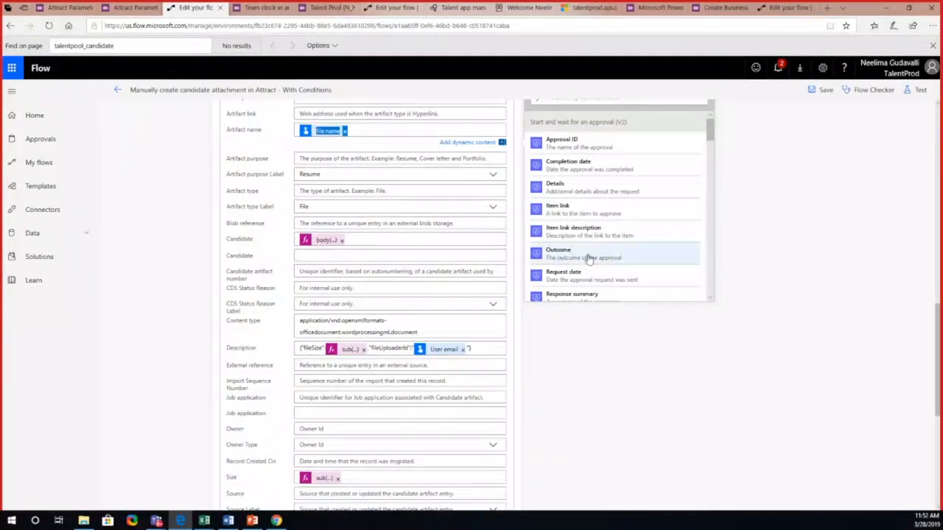
drag(935, 356, 936, 134)
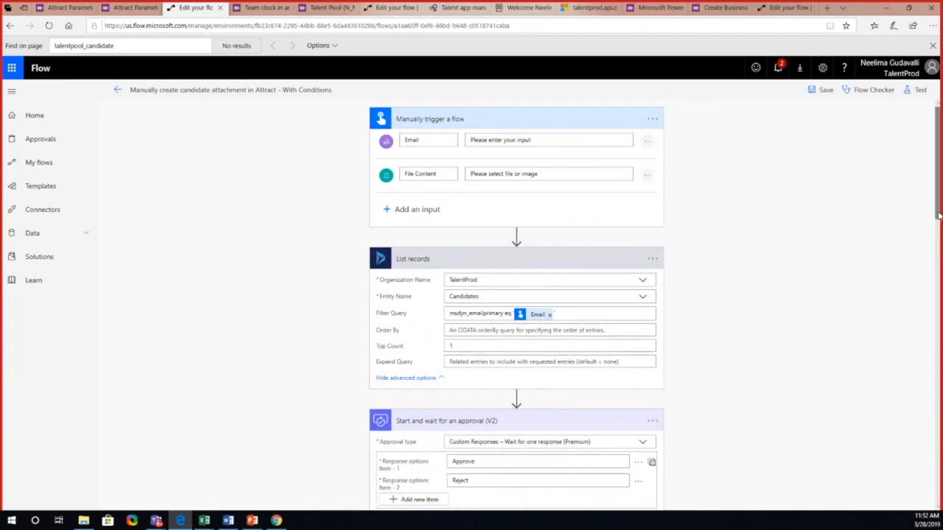
drag(934, 217, 932, 247)
scroll(925, 284, down, 5)
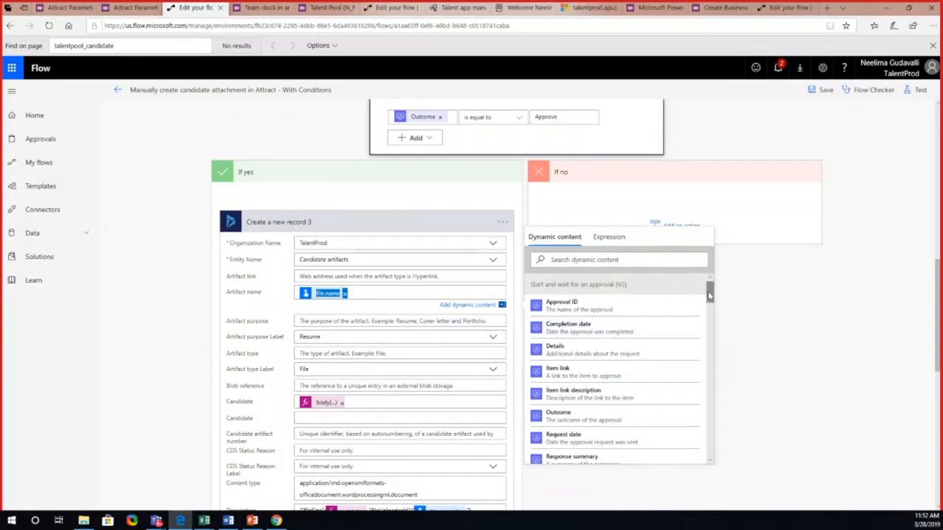
drag(709, 294, 705, 340)
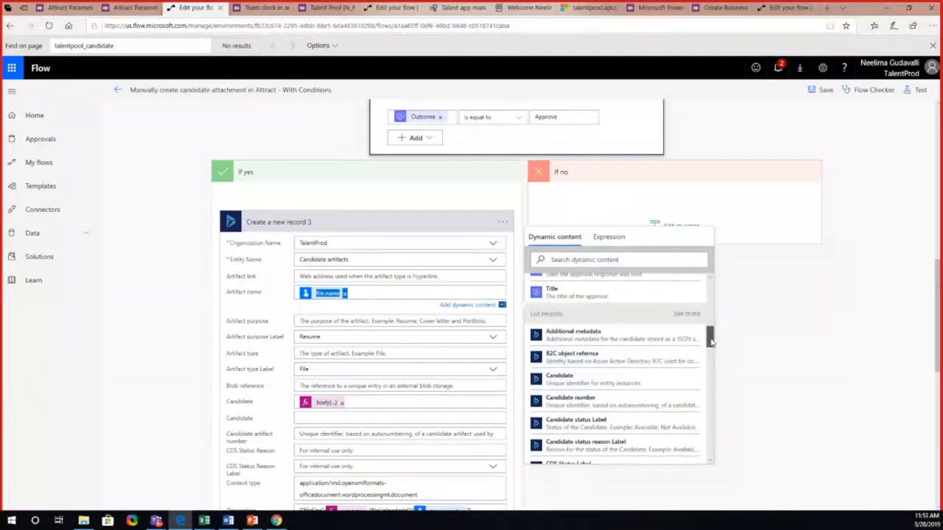
drag(713, 341, 697, 451)
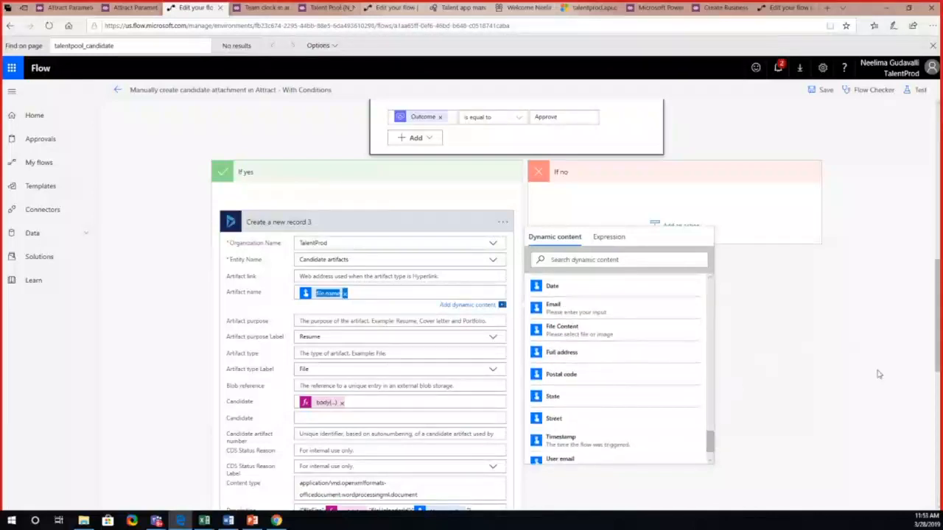
drag(939, 346, 910, 472)
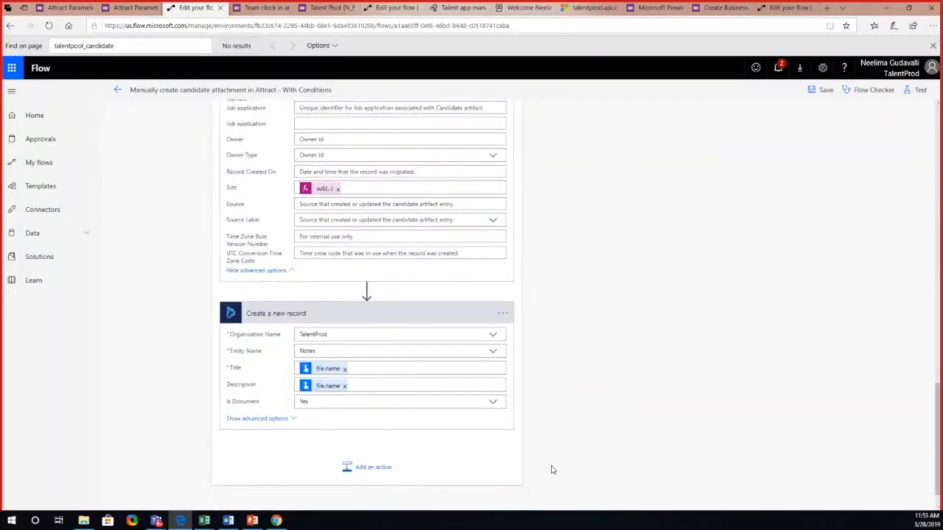
Step: Start a test of the flow with the option to perform the trigger action manually
drag(939, 400, 939, 118)
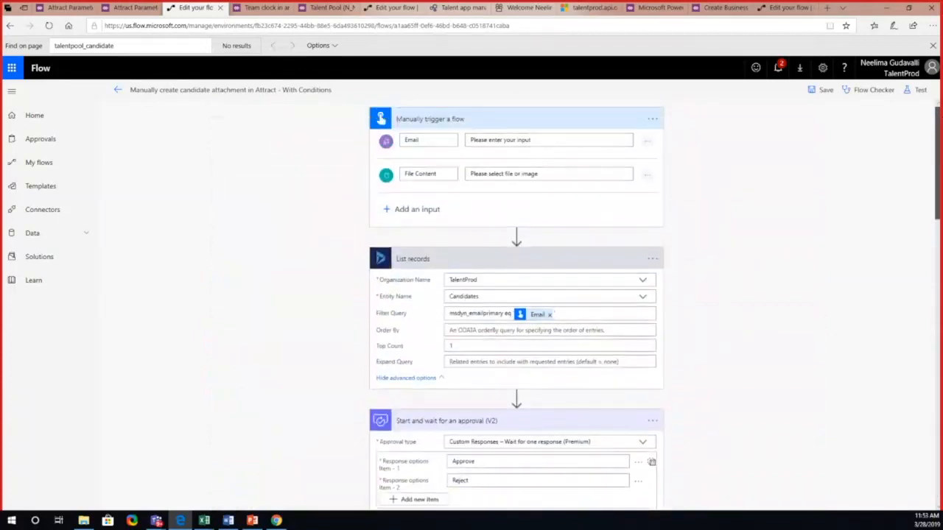
click(914, 93)
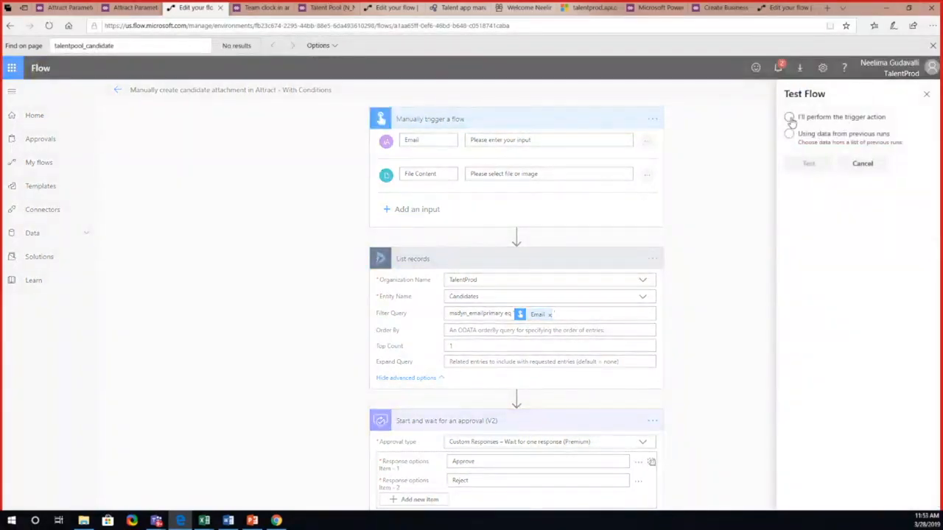
click(790, 120)
click(807, 163)
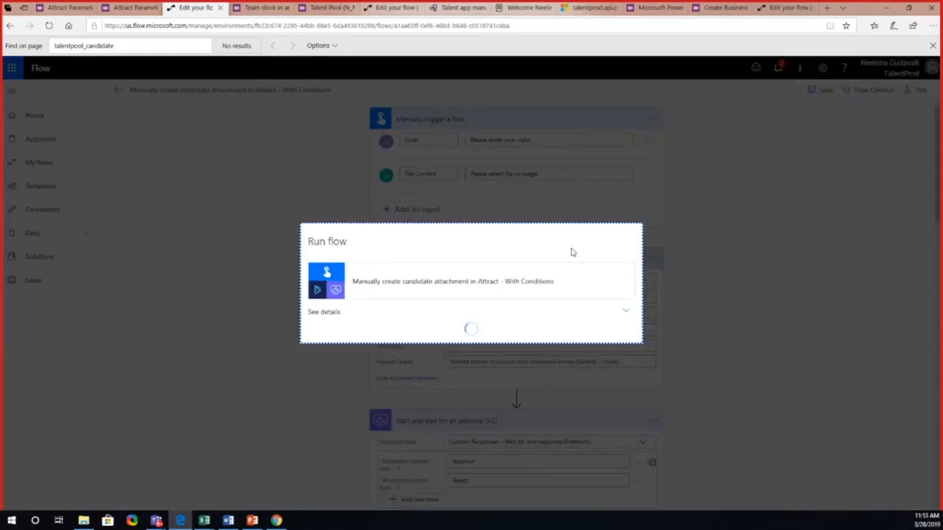
Step: Enter the candidate's email address as the Email input of the flow run
click(424, 298)
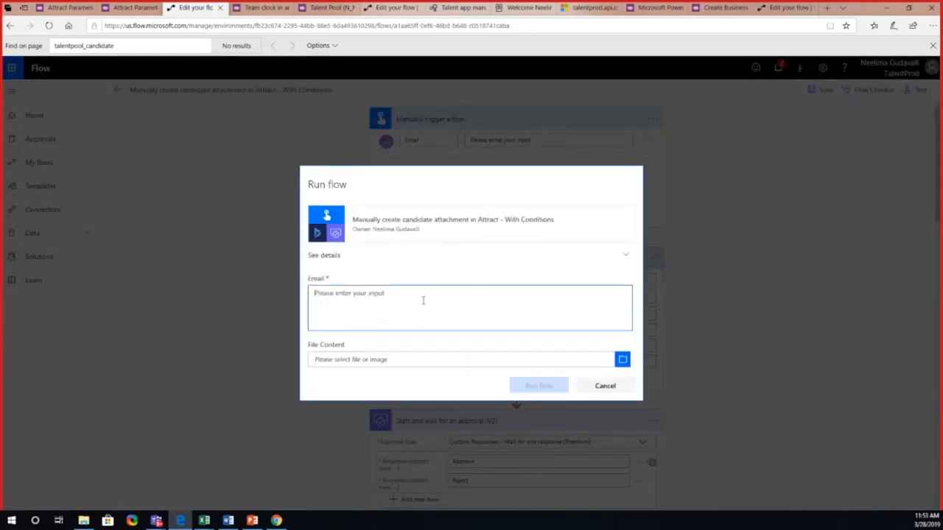
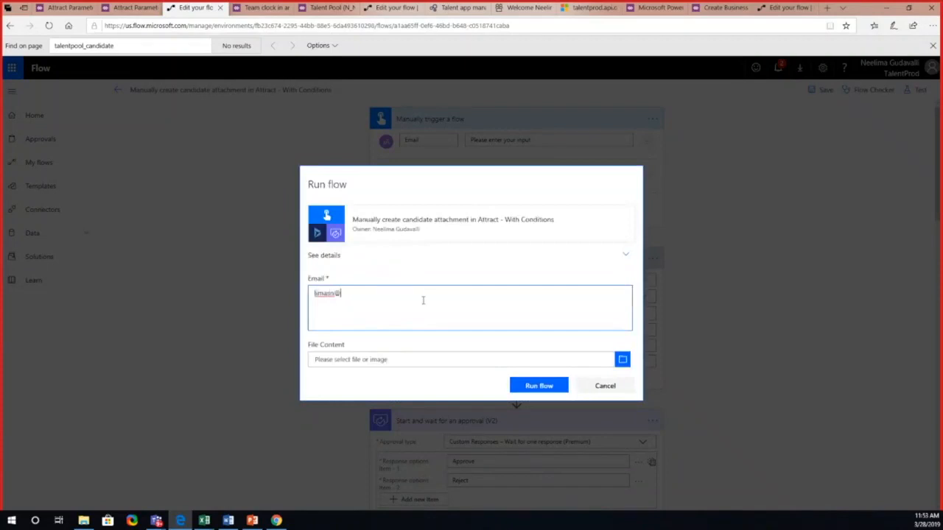
Step: Choose Upload.docx from the Desktop as the File Content input of the flow run
click(394, 361)
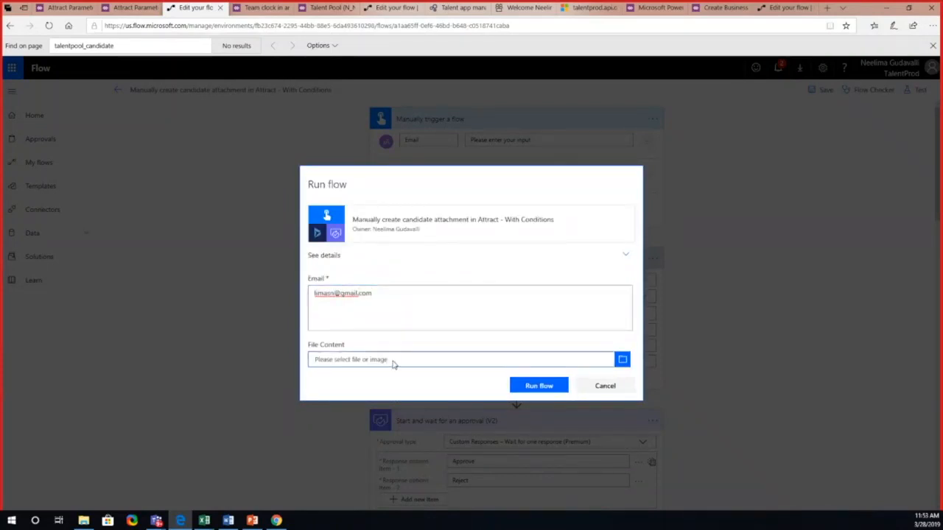
click(623, 360)
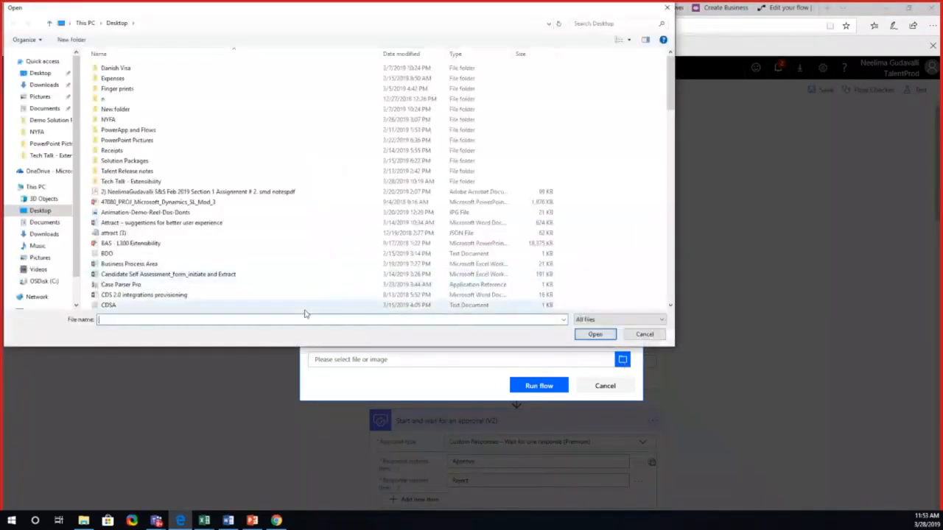
text(upl)
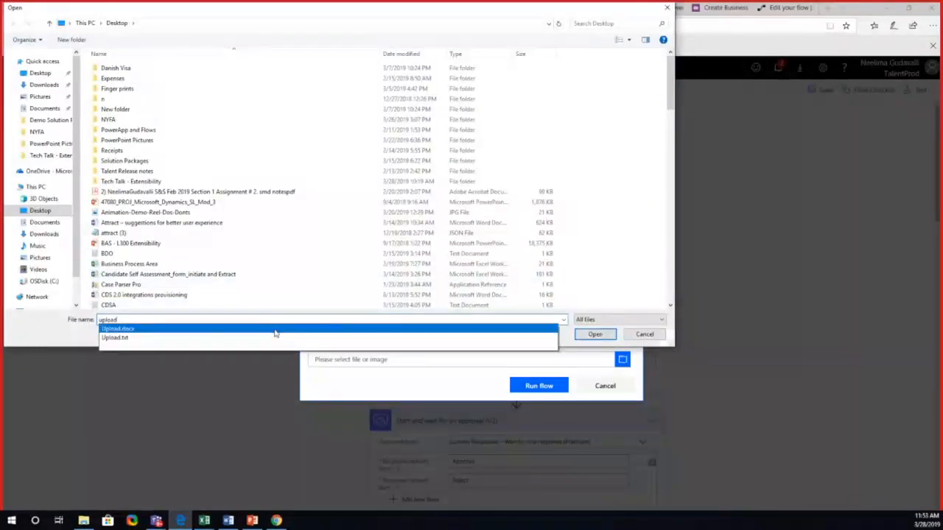
text(oad)
click(275, 333)
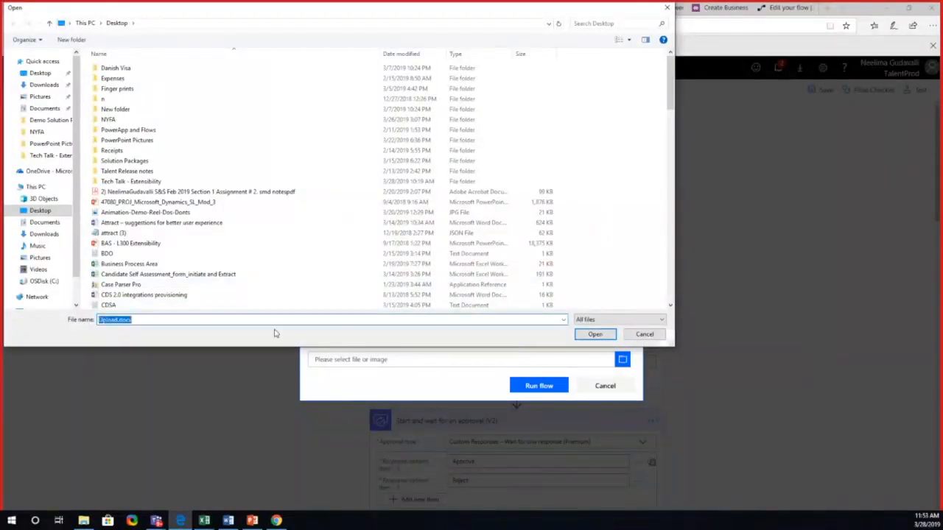
click(600, 336)
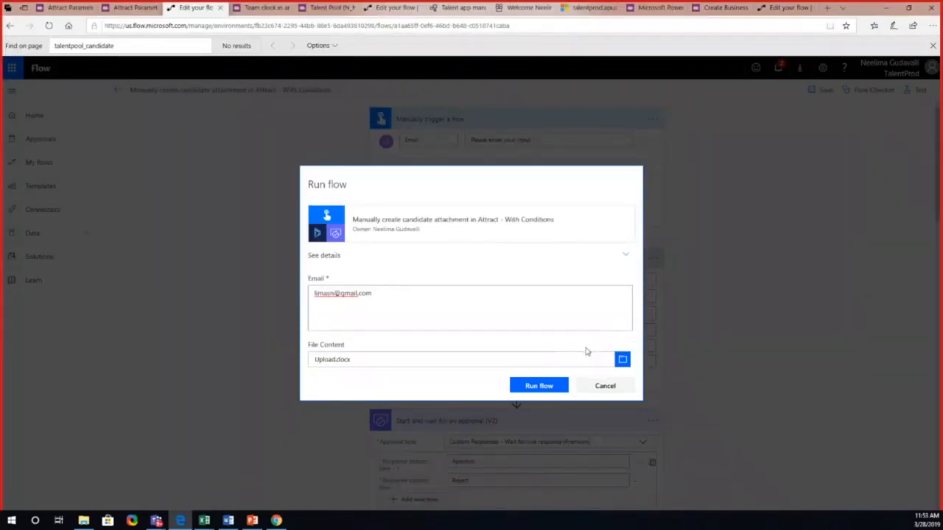
Step: Run the flow with these inputs, close the start confirmation, and open the list of received approvals
click(554, 384)
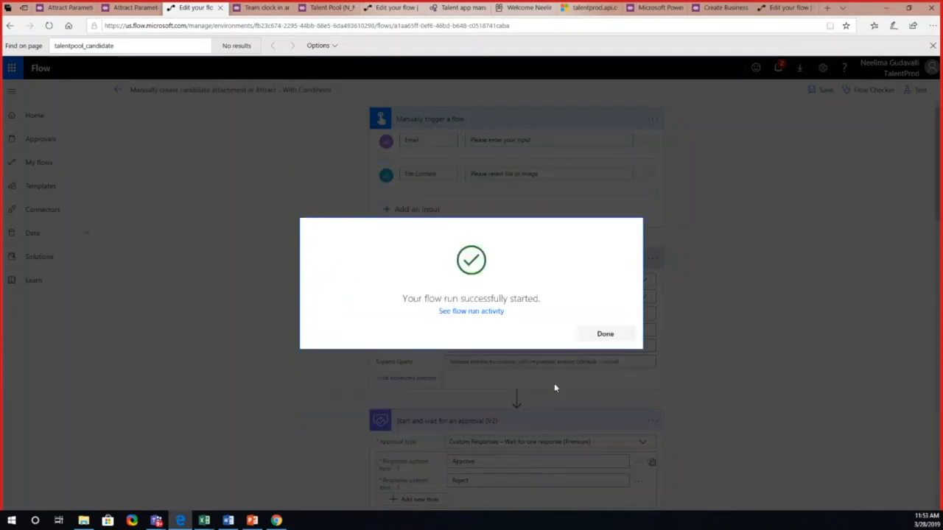
click(591, 340)
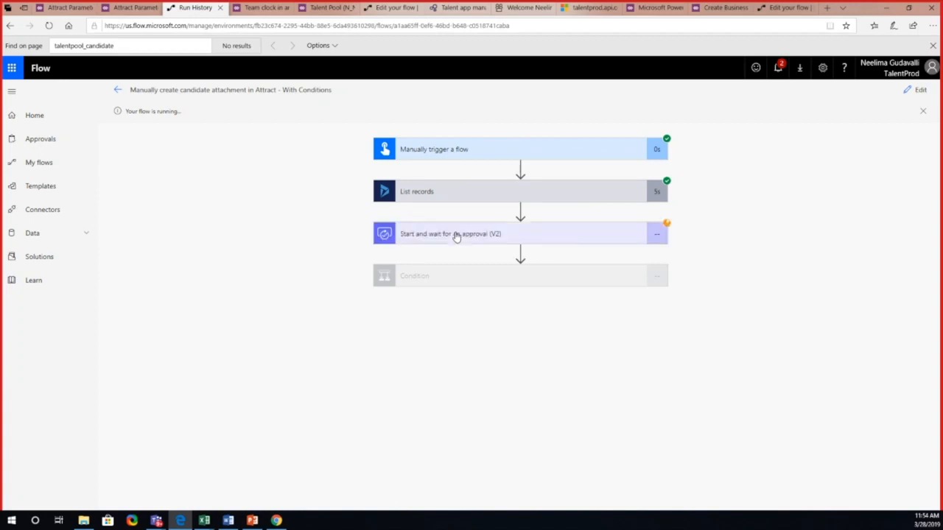
click(52, 143)
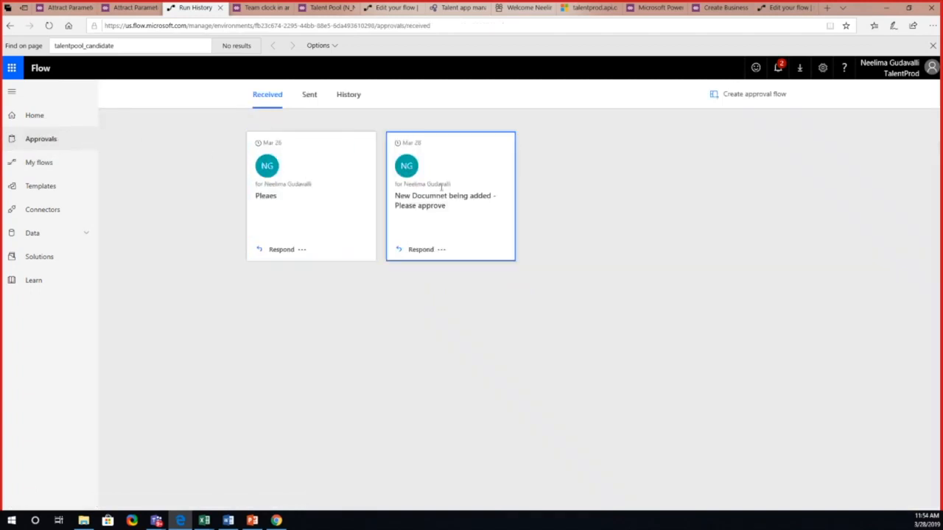
Step: Approve the received request "New Documnet being added - Please approve" and confirm the response without a comment
click(343, 100)
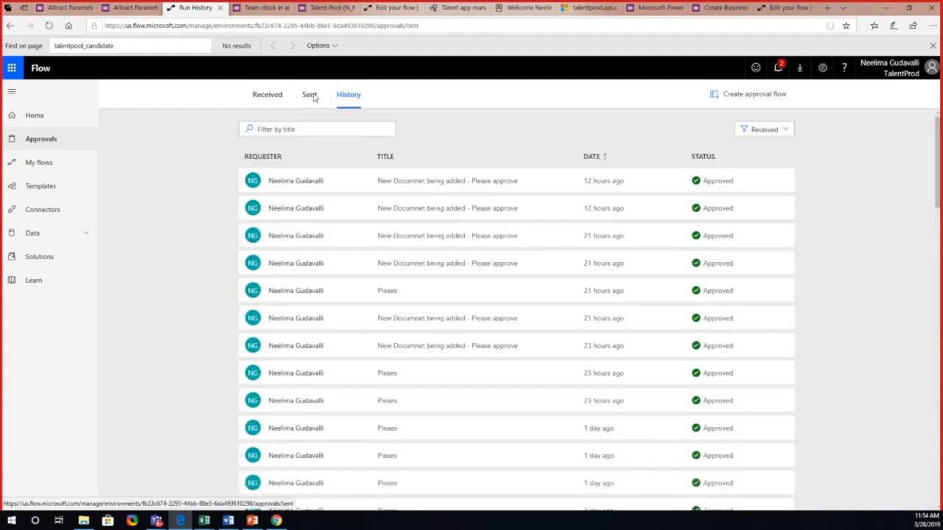
click(311, 97)
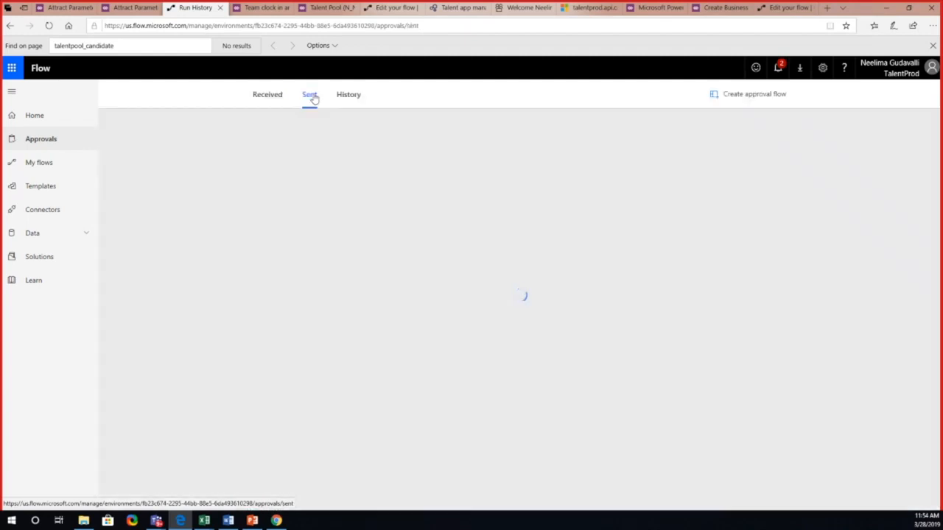
click(278, 97)
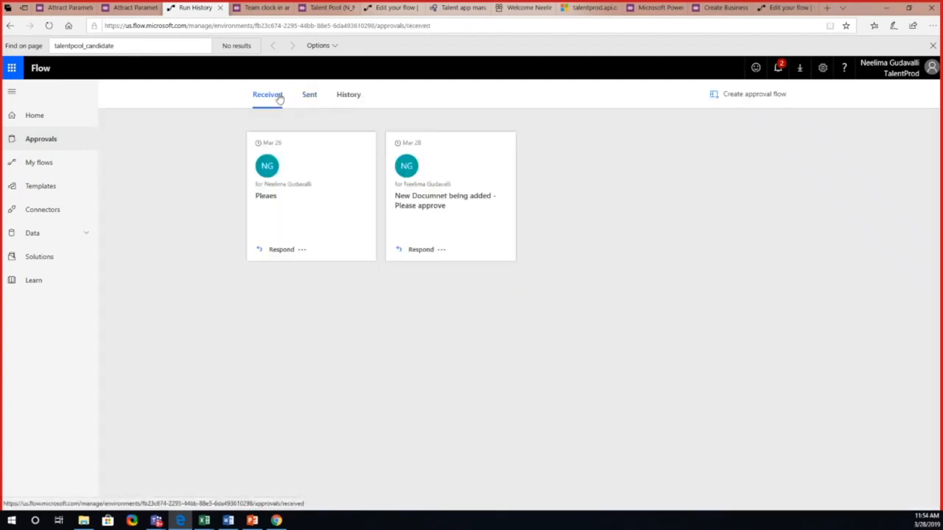
click(417, 251)
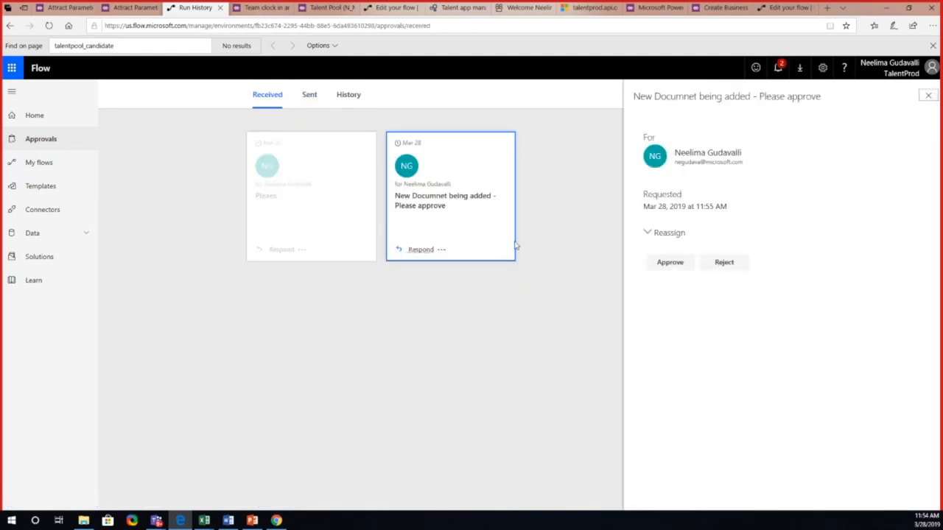
click(661, 263)
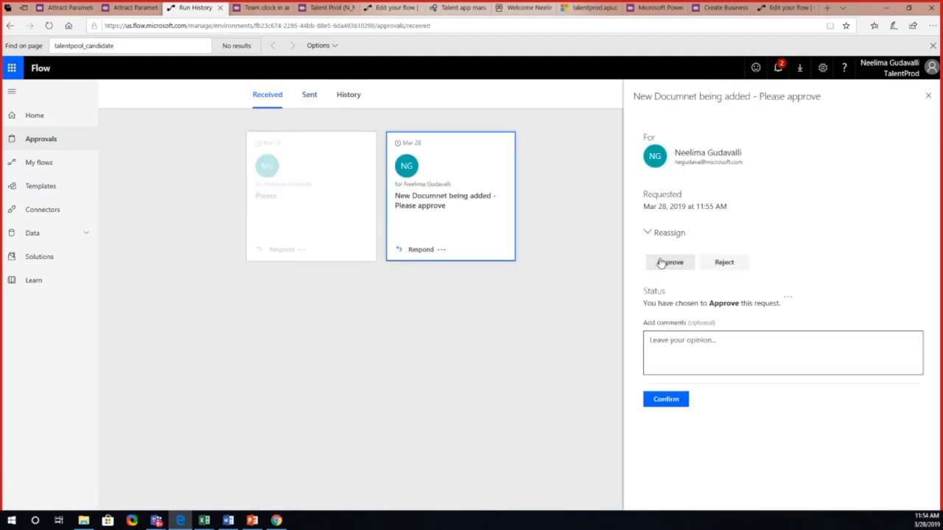
click(669, 398)
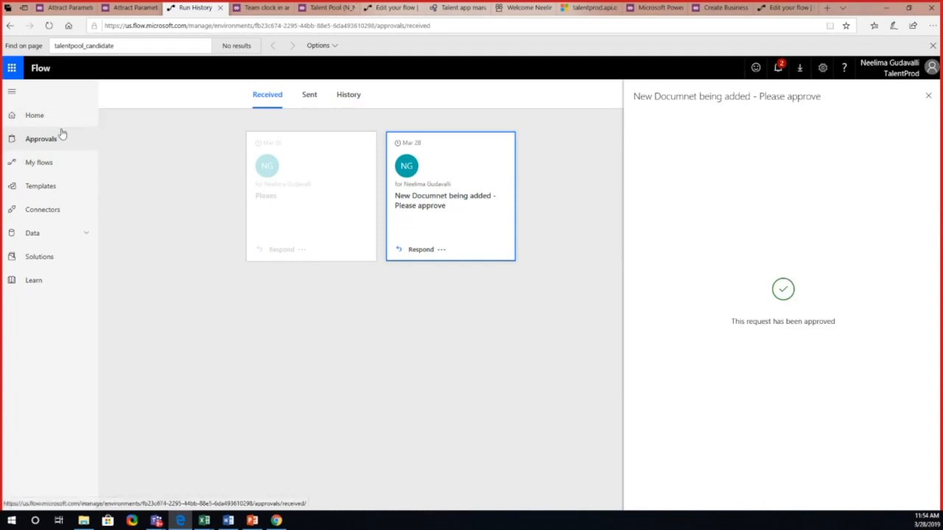
Step: Open the latest run of the flow "Manually create candidate attachment in Attract - With Conditions" and expand its Condition to view the expression result
click(61, 163)
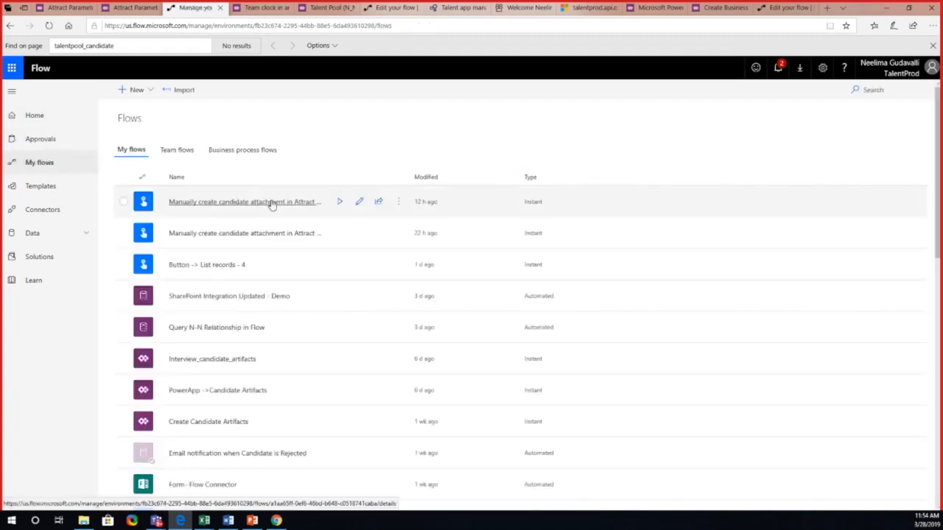
click(310, 206)
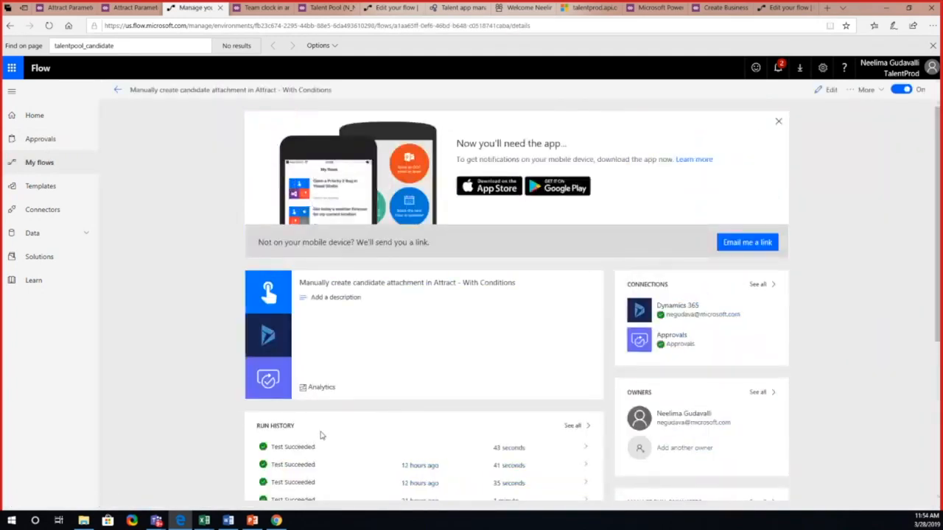
click(304, 448)
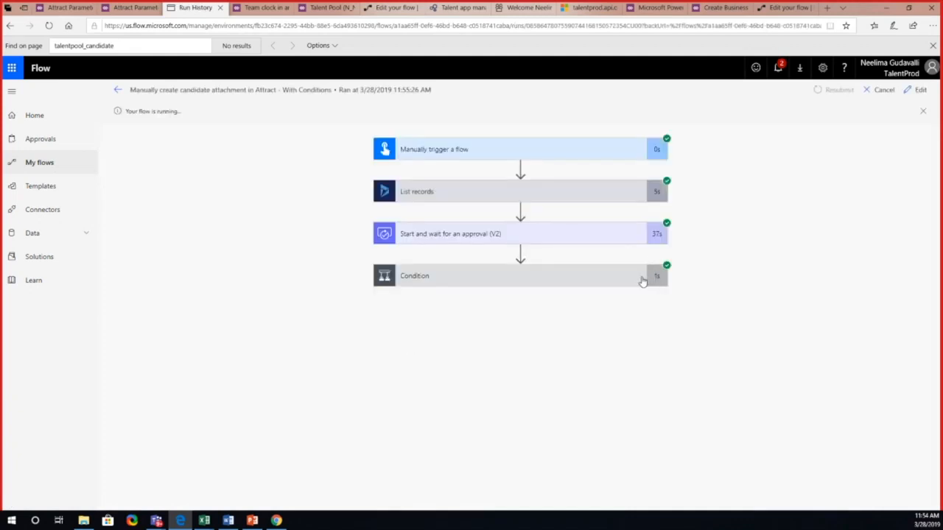
click(642, 281)
drag(643, 282, 503, 335)
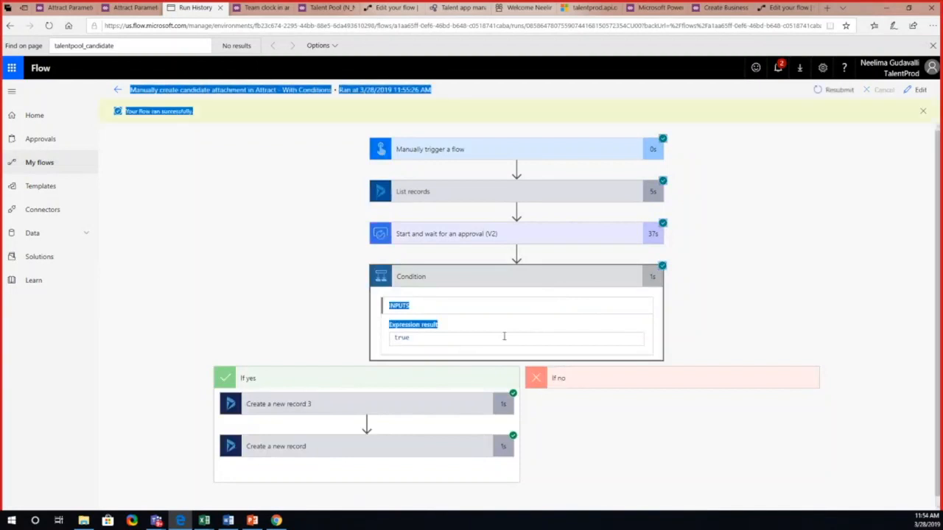
Step: Expand the Create a new record 3 action in the If yes branch and review its candidate artifact inputs and output body
click(455, 411)
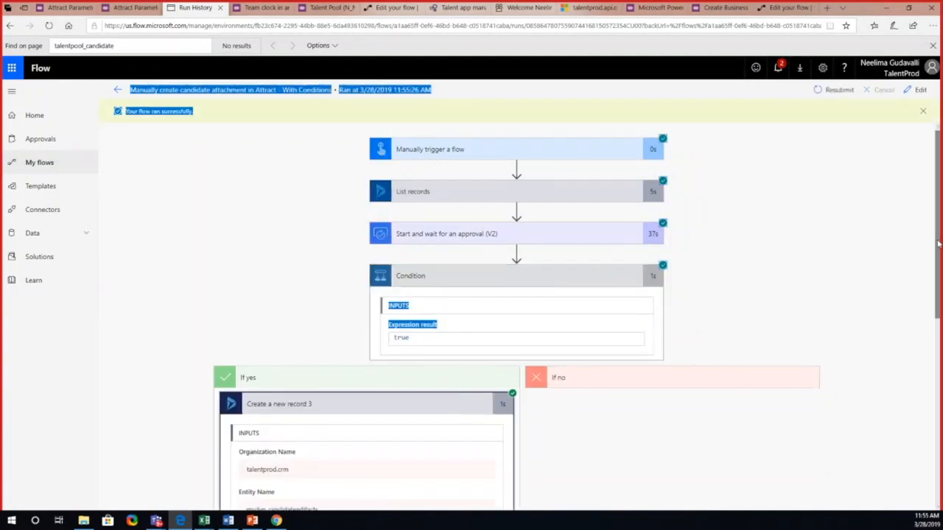
drag(938, 244, 897, 380)
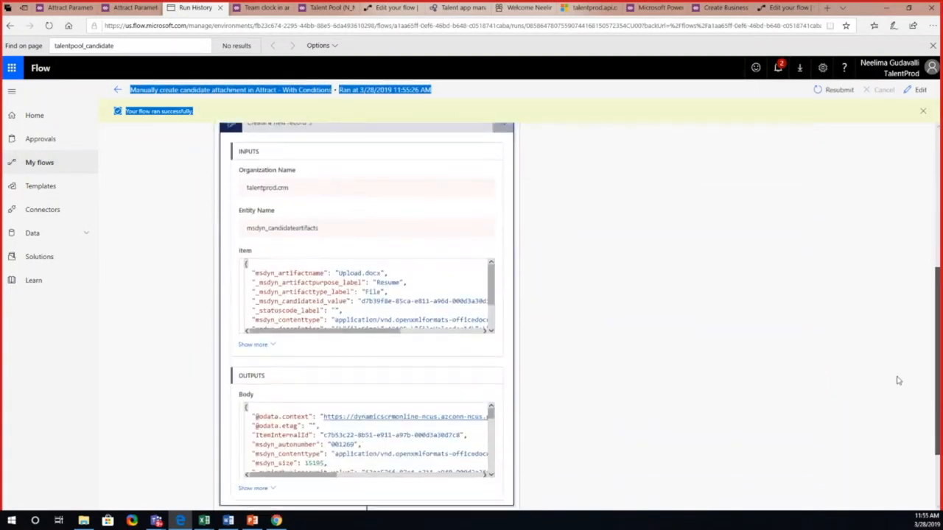
drag(492, 414, 490, 468)
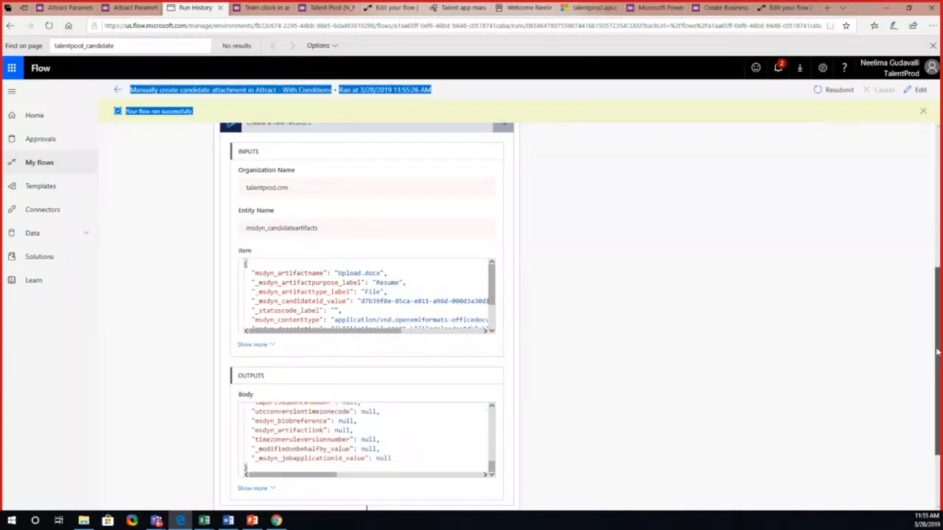
Step: Expand the Create a new record action and examine its annotations inputs, the object type linking it to the candidate artifact, and its output body
drag(934, 352, 926, 408)
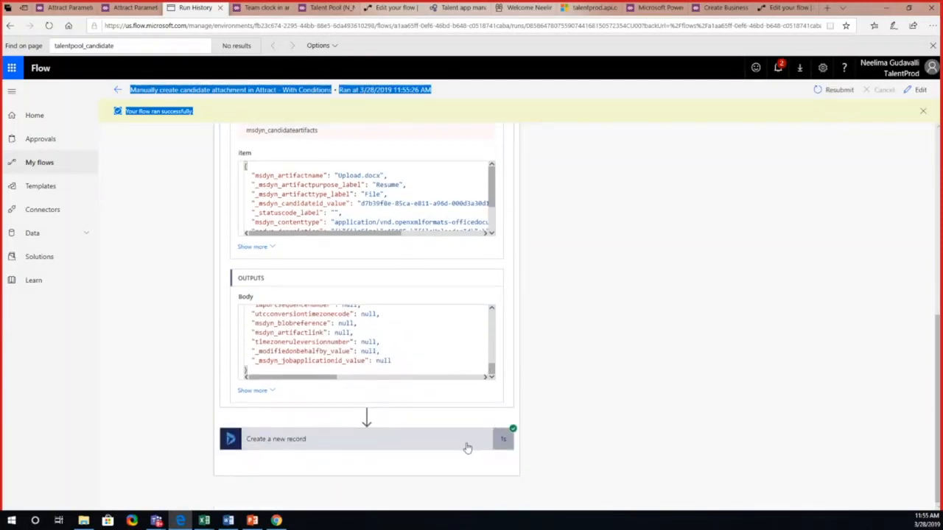
click(468, 447)
drag(930, 307, 922, 372)
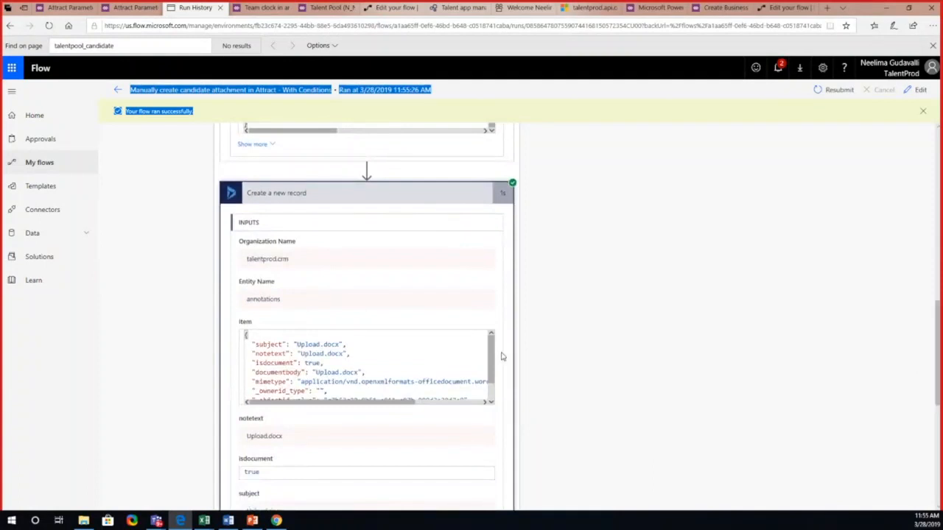
drag(491, 356, 492, 377)
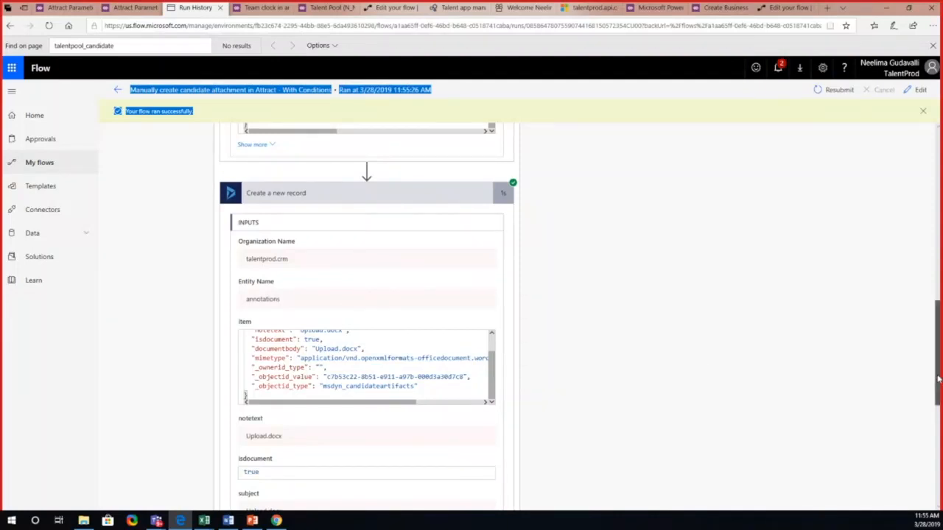
scroll(940, 356, up, 1)
drag(940, 356, 940, 336)
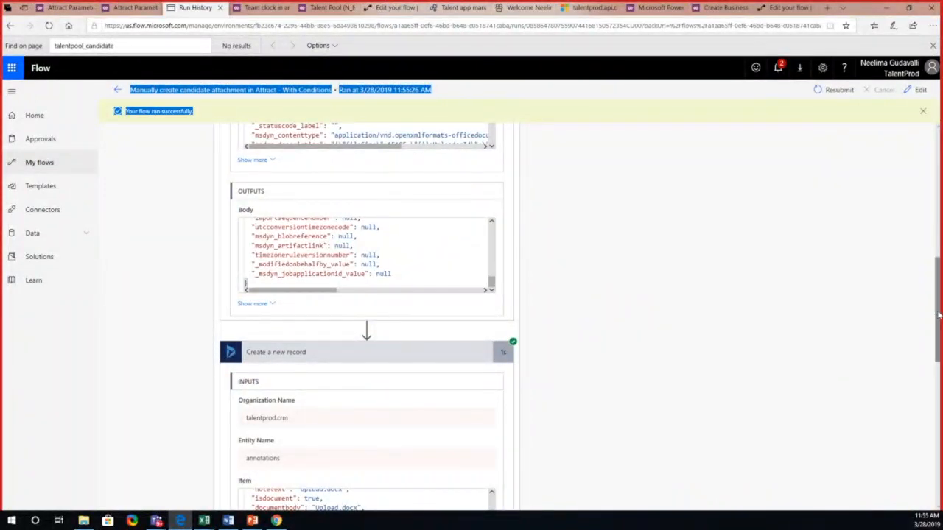
scroll(935, 314, down, 3)
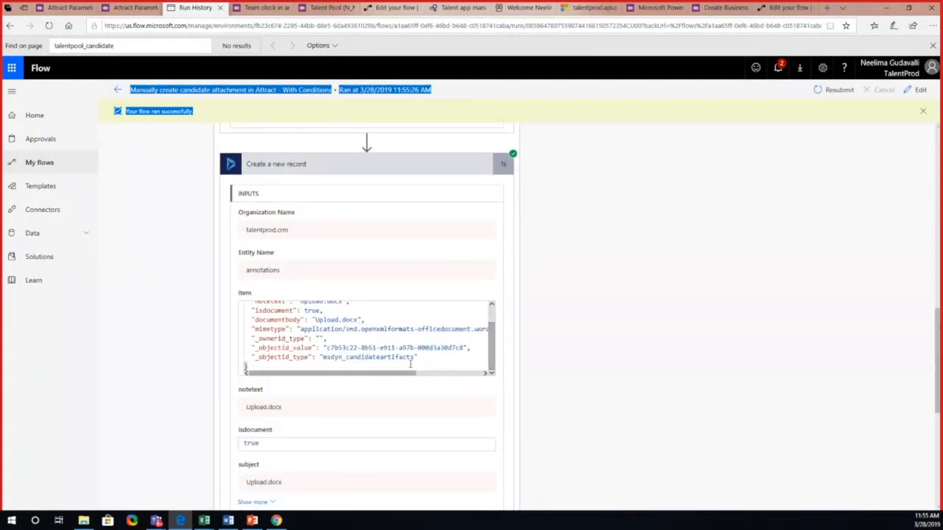
drag(326, 357, 427, 366)
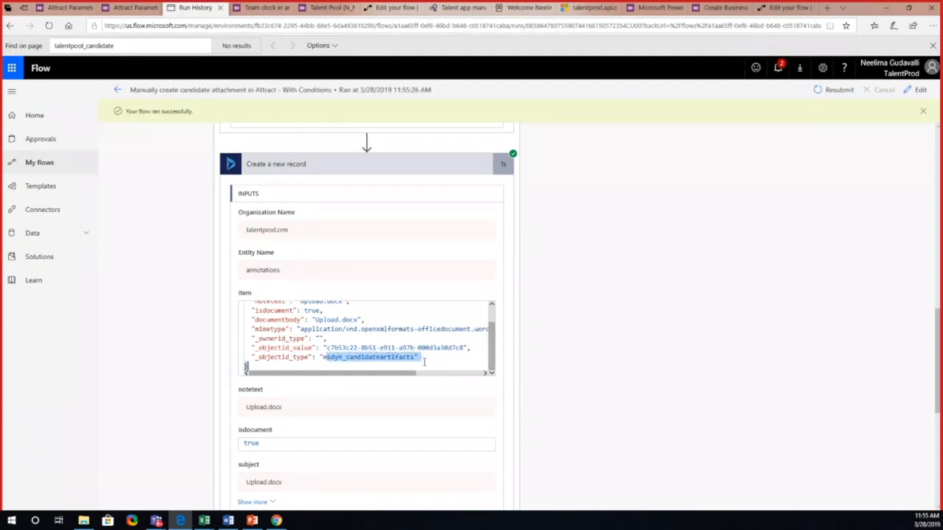
drag(937, 353, 921, 421)
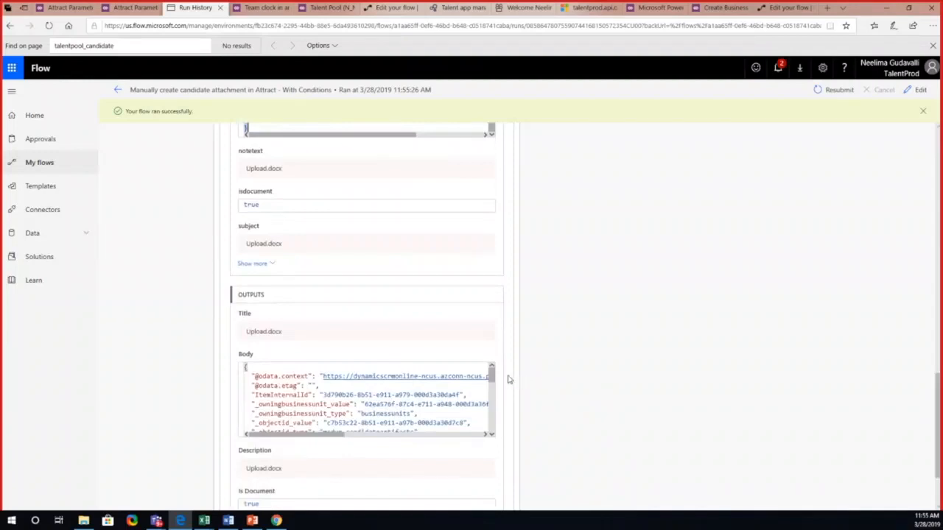
drag(491, 376, 492, 426)
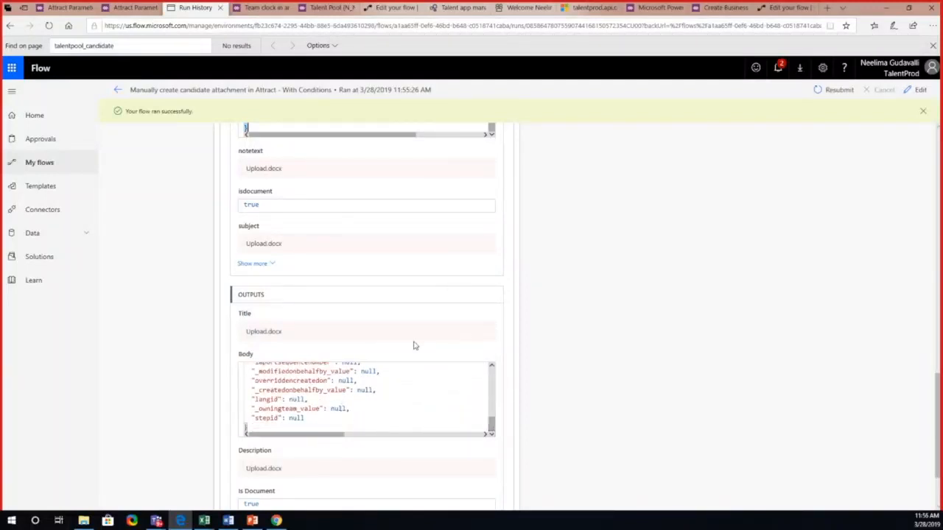
Step: Switch to Attract in Chrome, view the applicant's documents under the Tech Talk - PowerApps Demo 3 job, and return to the PowerPoint presentation
click(285, 521)
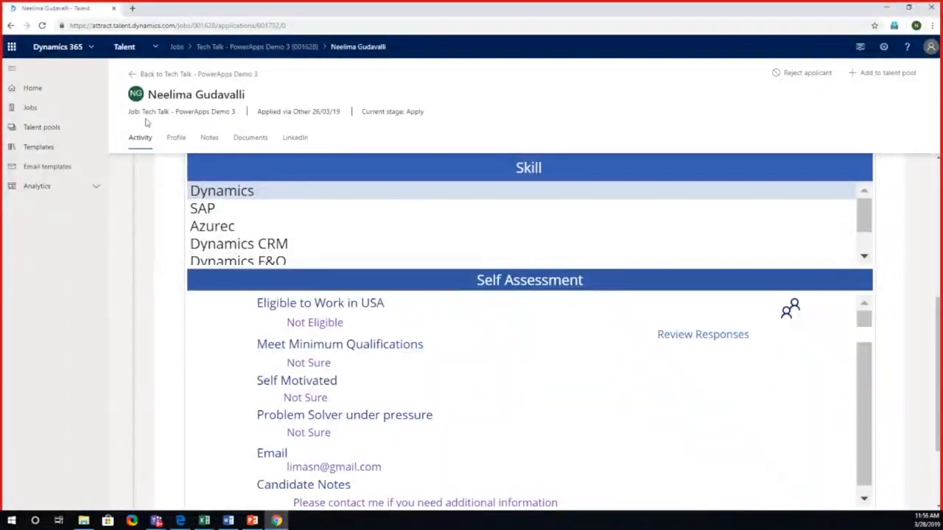
click(63, 109)
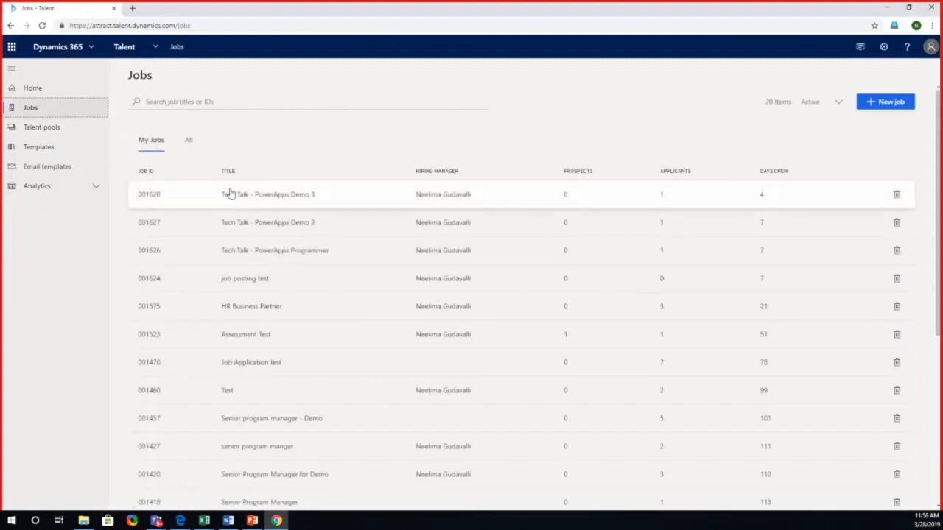
click(228, 195)
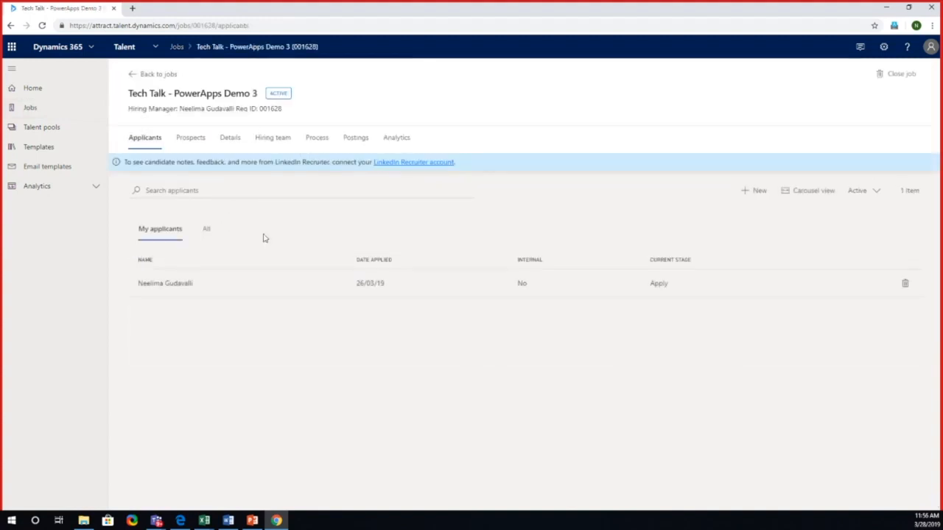
click(246, 287)
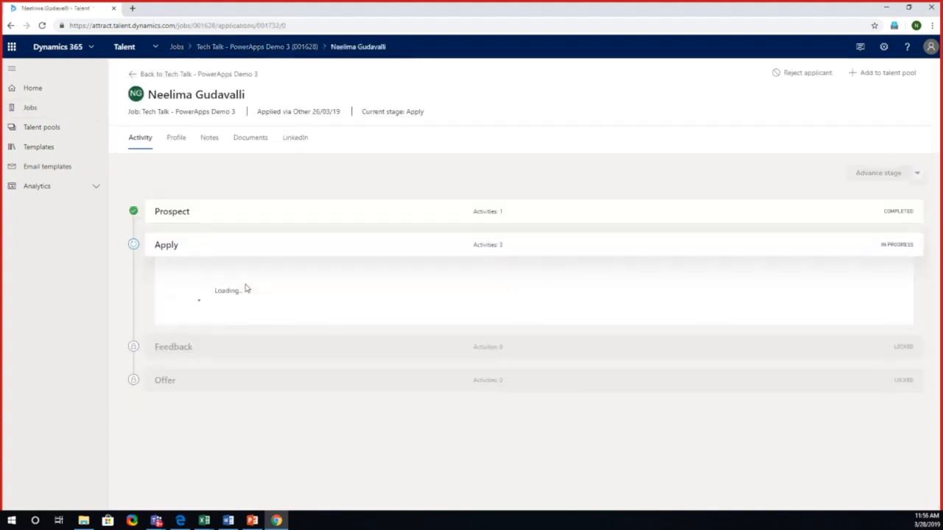
click(262, 144)
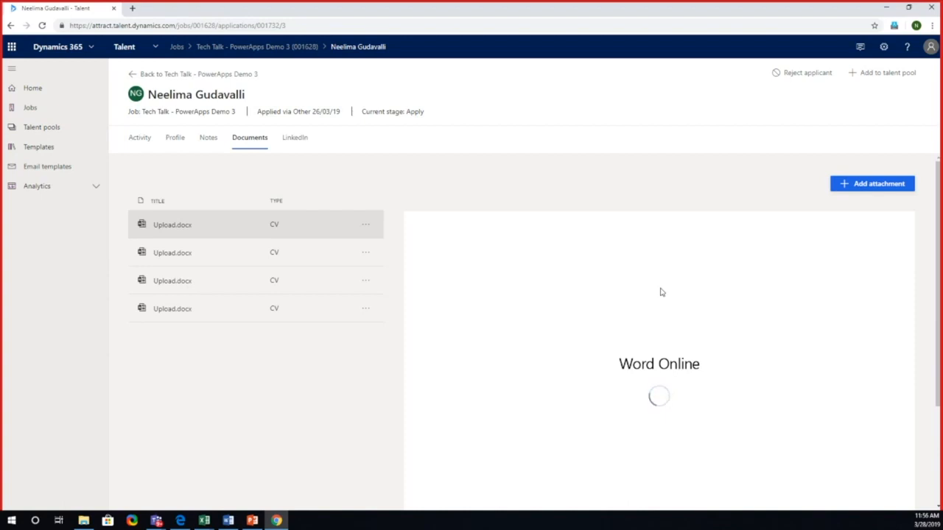
click(252, 521)
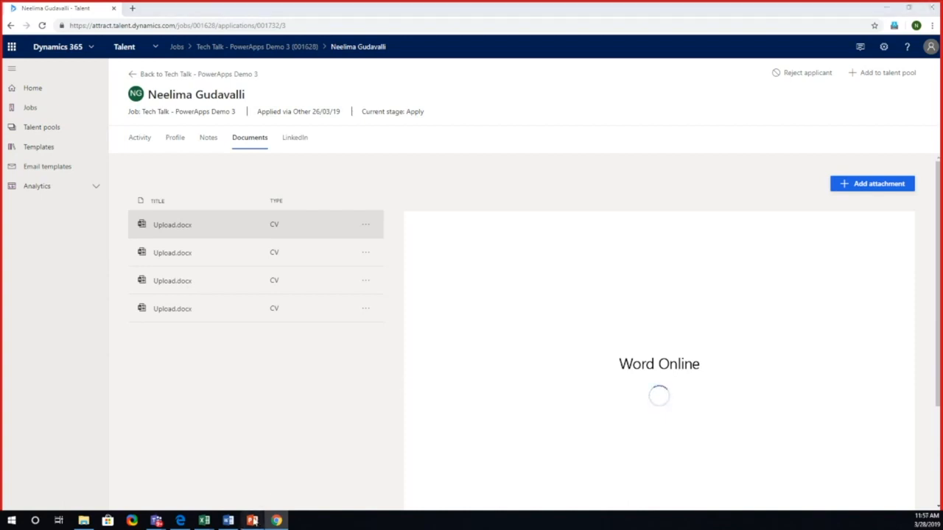
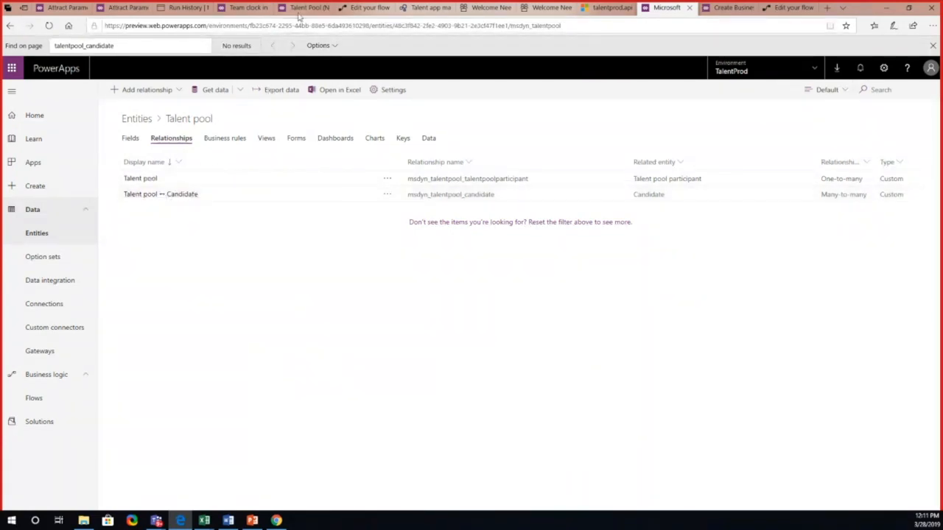
Step: View the List records action in the flow "Query N-N Relationship in Flow" and return to the Talent pool entity's relationships in PowerApps
click(356, 9)
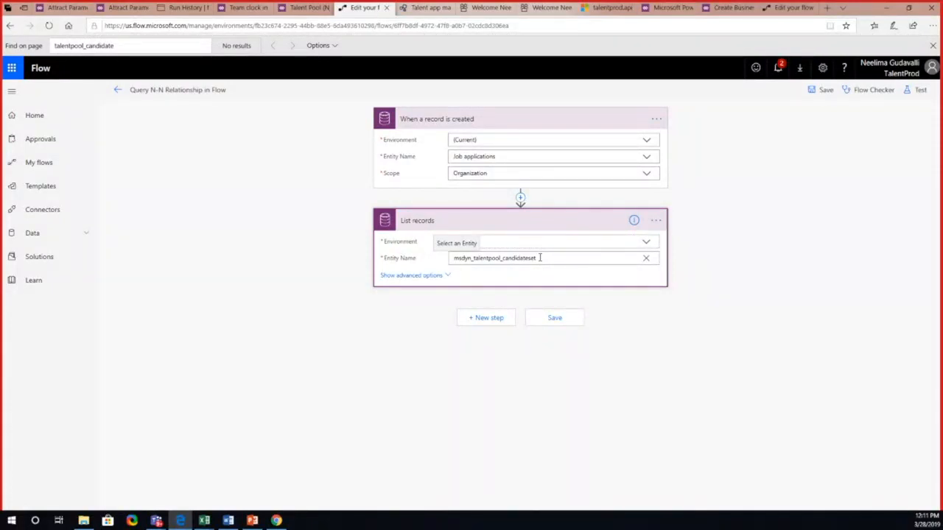
click(726, 8)
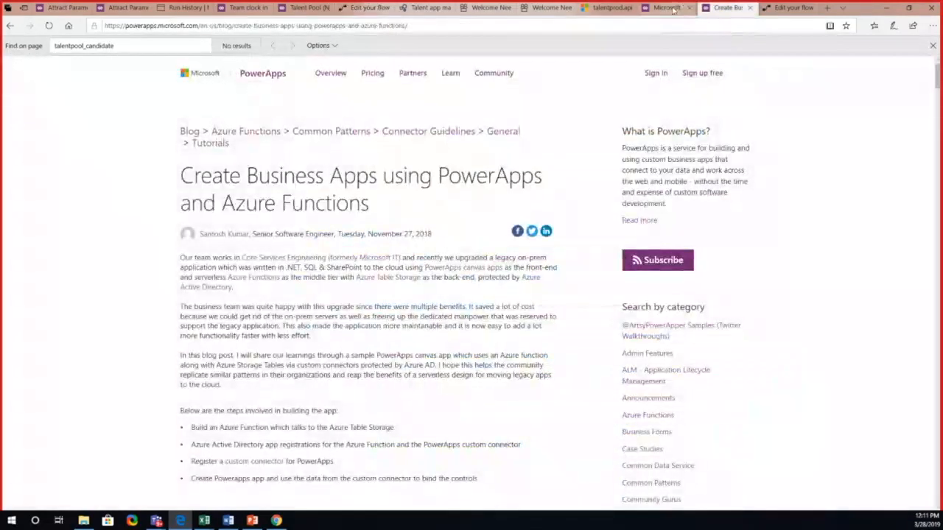
click(670, 9)
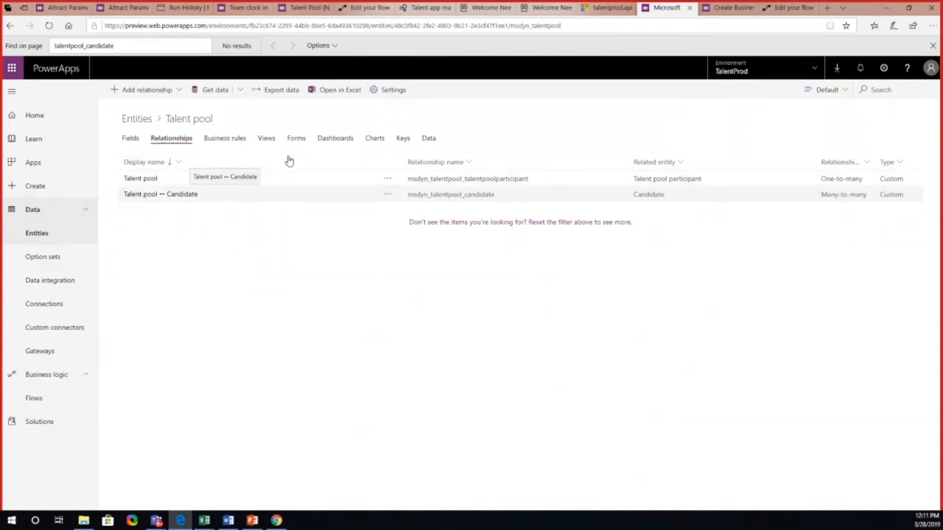
Step: Try to open the Advanced customizations and the Admin center for the TalentProd environment, and close the blank page
click(882, 71)
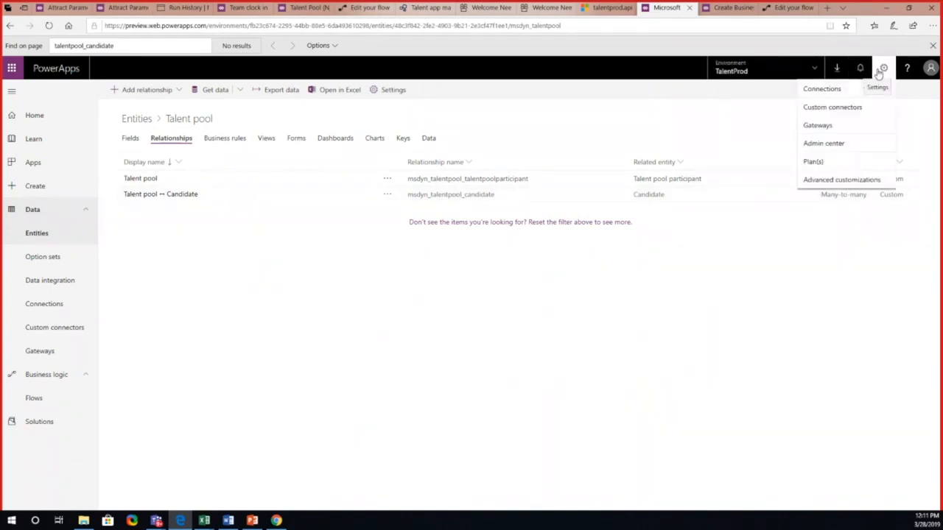
click(834, 183)
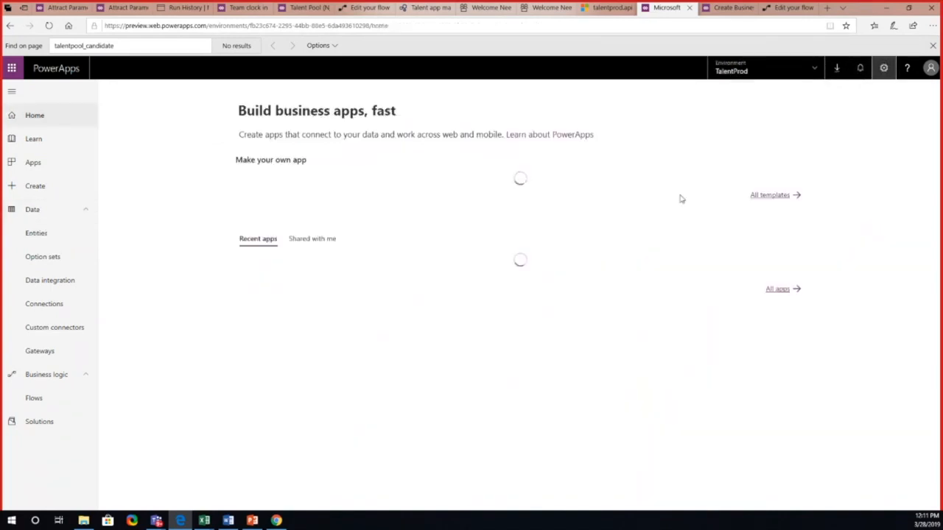
click(884, 67)
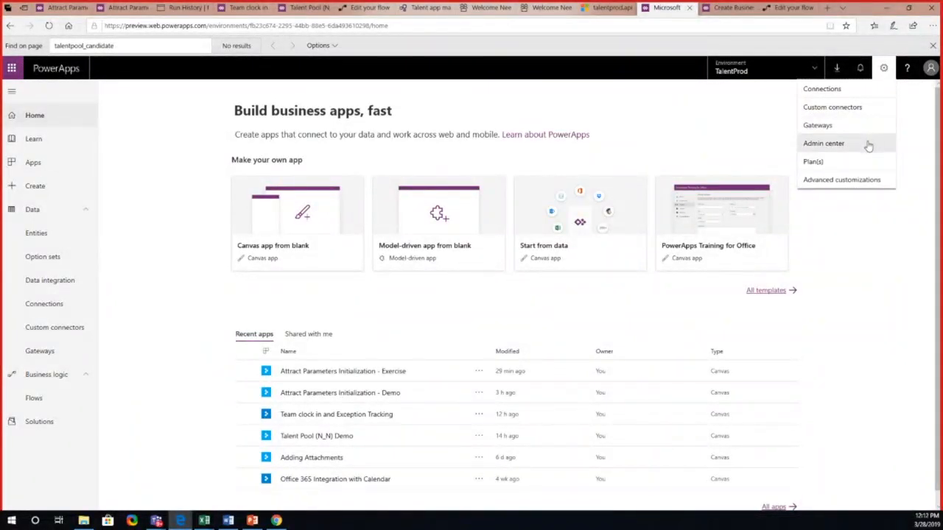
click(869, 182)
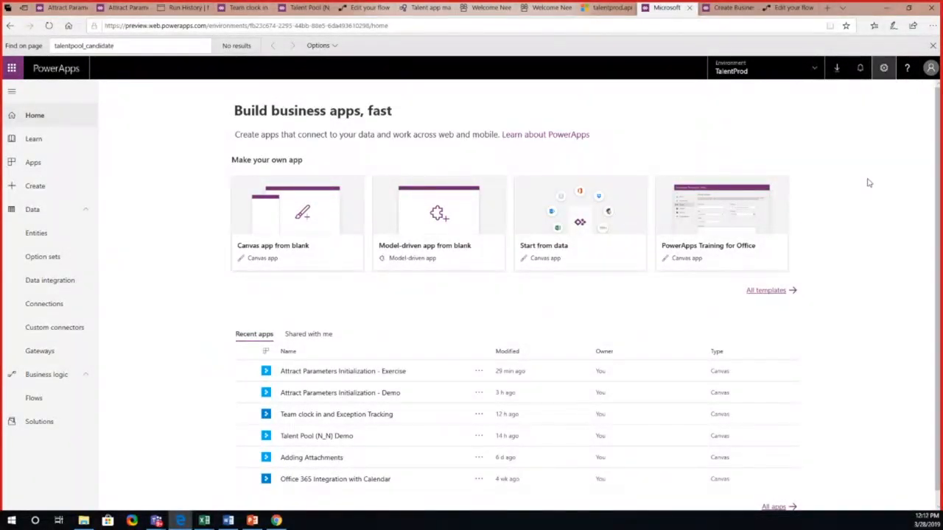
click(885, 70)
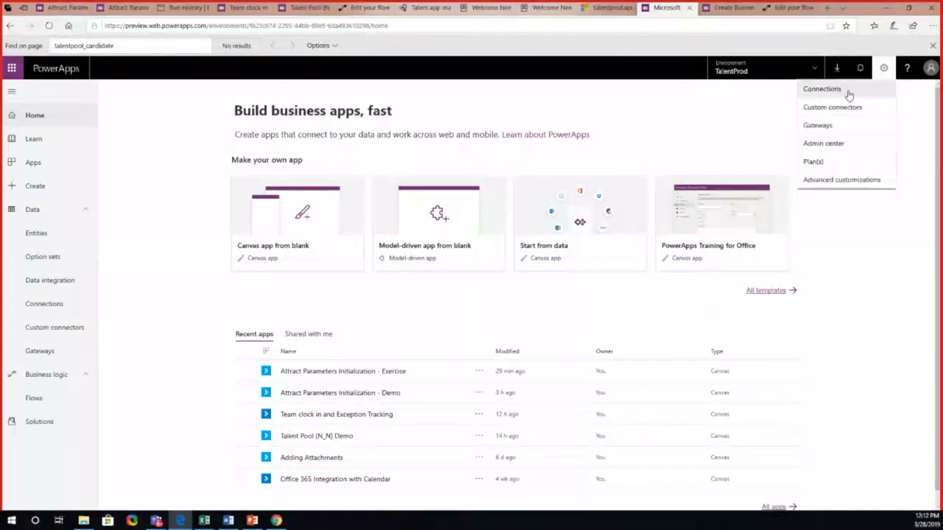
click(842, 180)
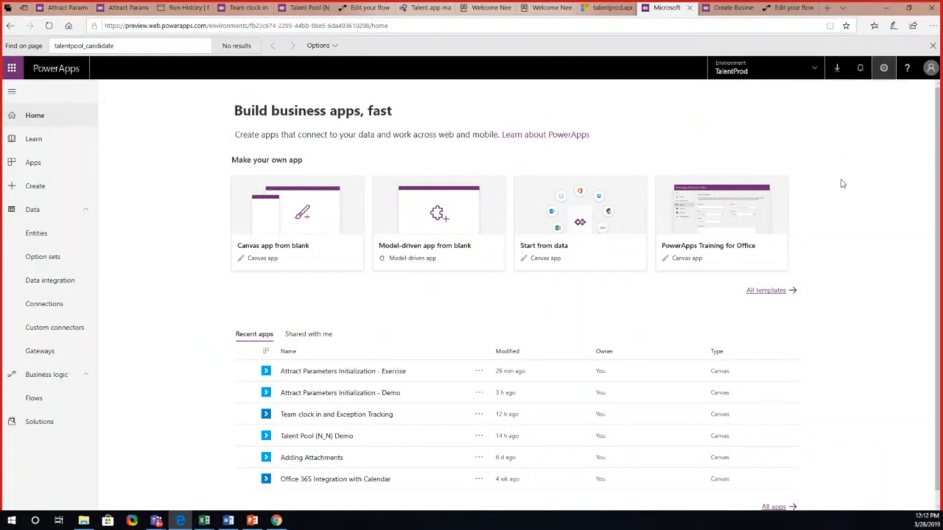
click(884, 68)
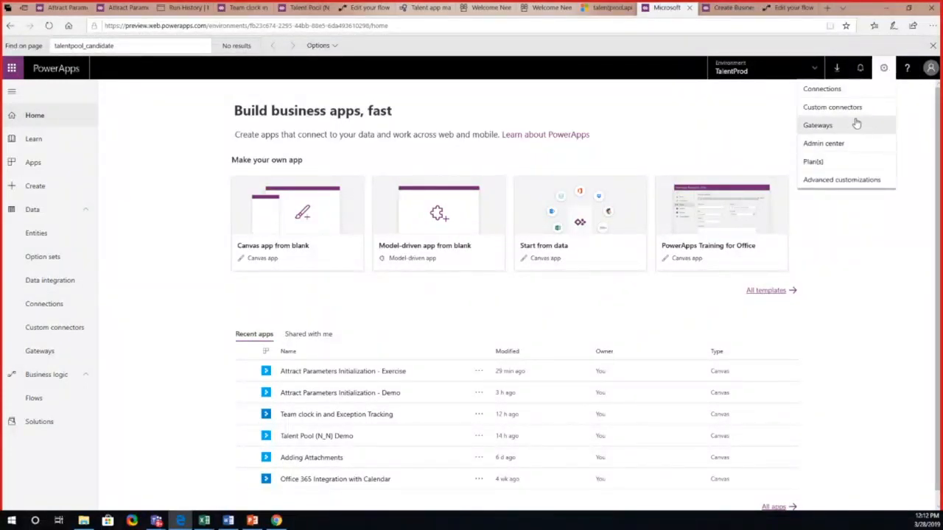
click(856, 145)
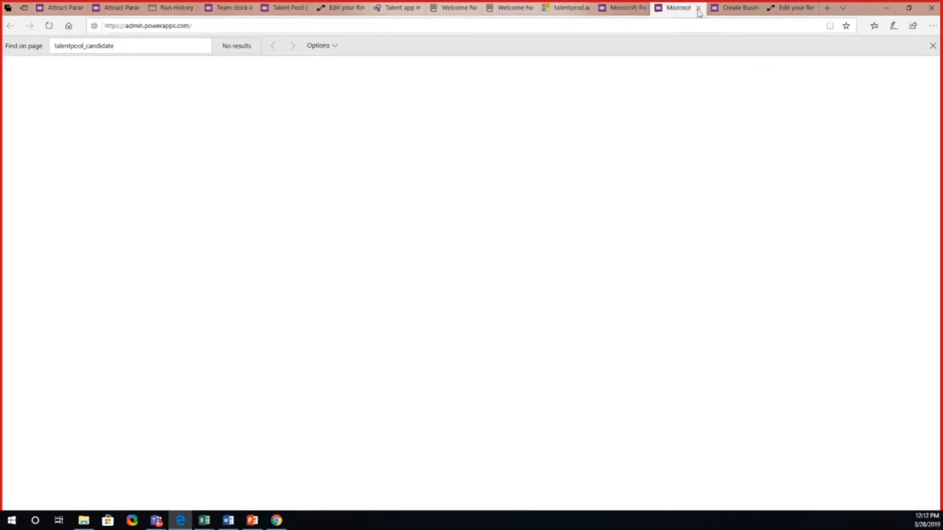
click(698, 8)
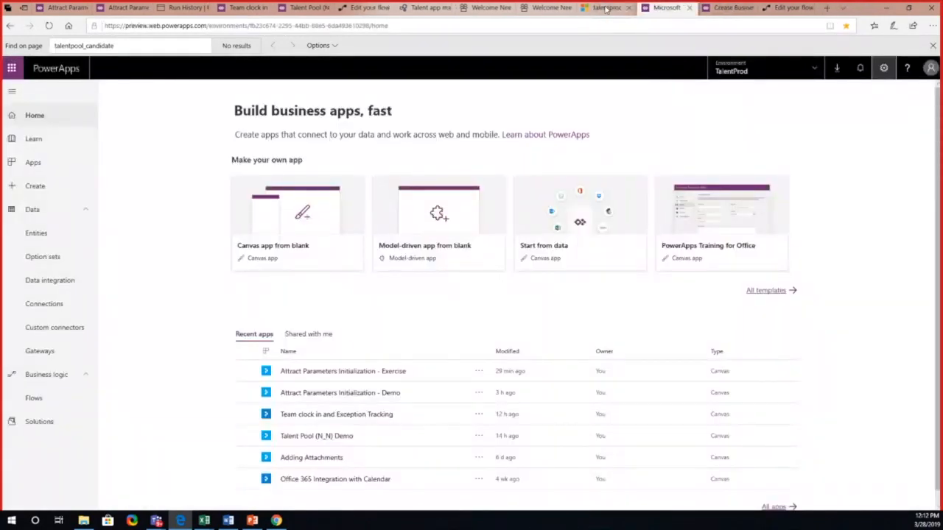
Step: Examine the talentprod Web API address, find talentpool_candidate in its entity list, and highlight the url value msdyn_talentpool_candidateset
click(605, 8)
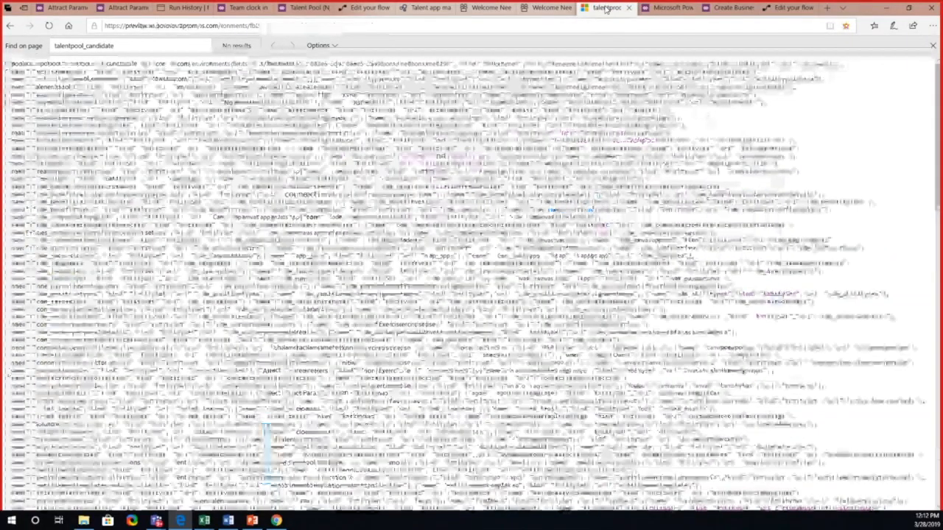
click(332, 26)
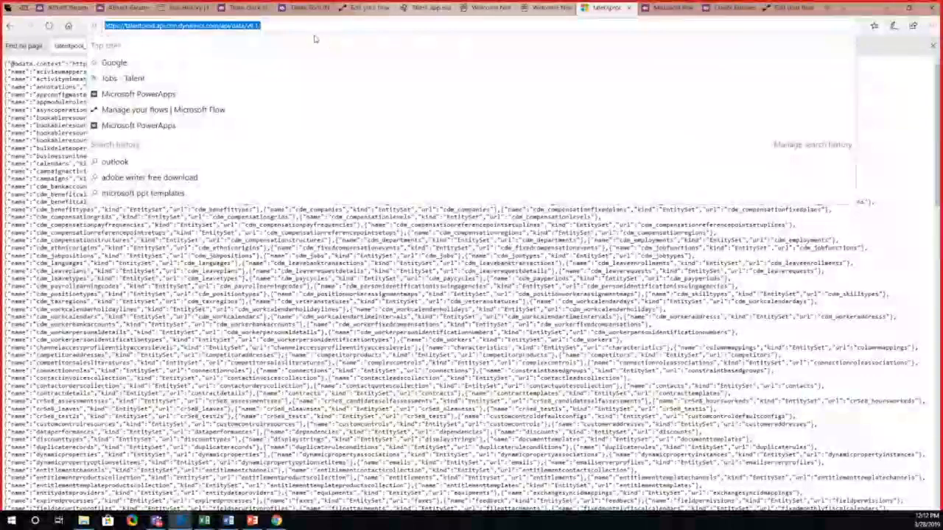
click(267, 25)
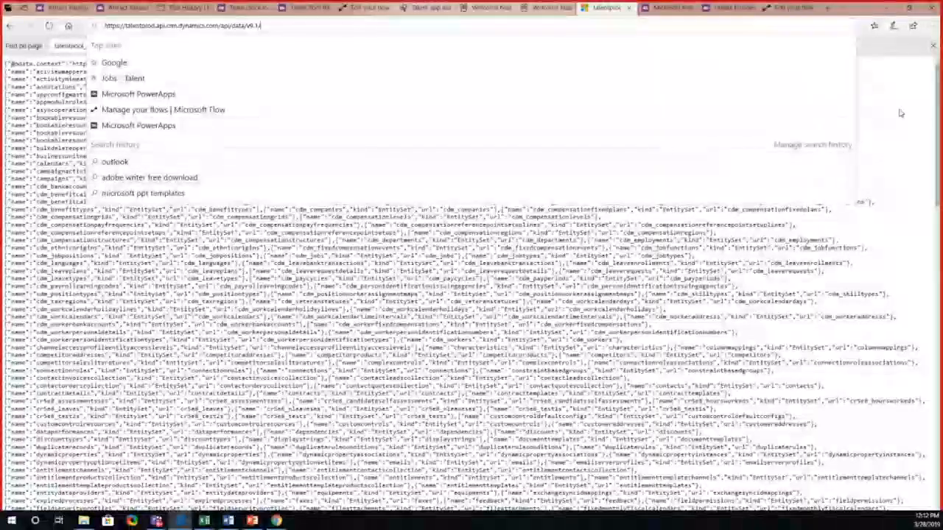
click(899, 112)
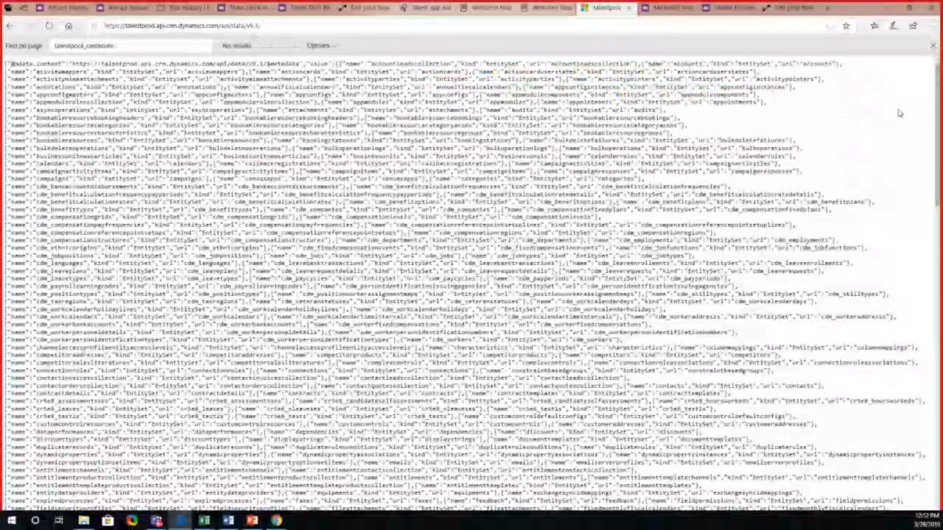
click(142, 47)
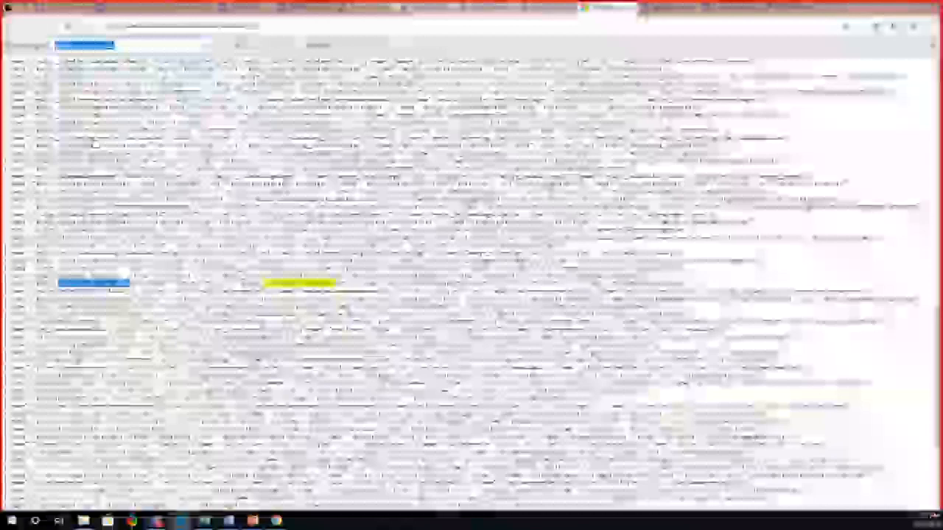
drag(242, 284, 349, 284)
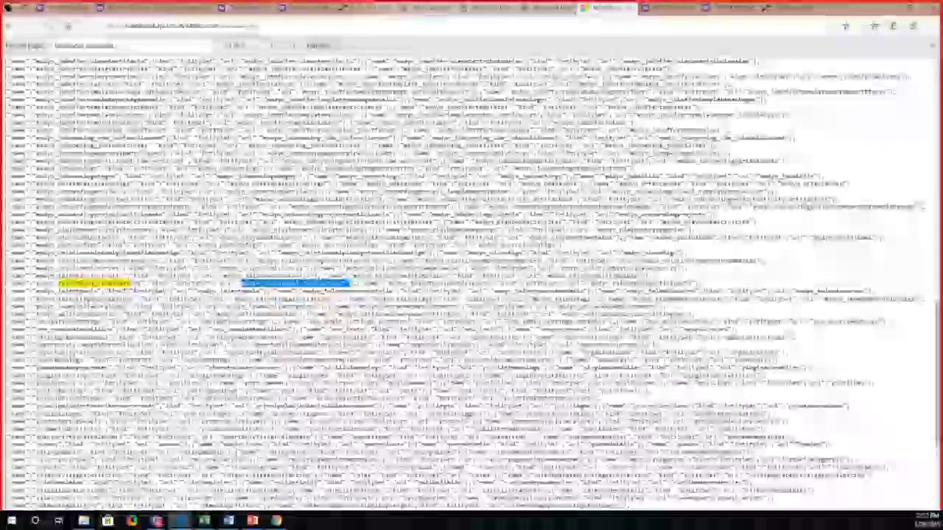
drag(242, 283, 352, 285)
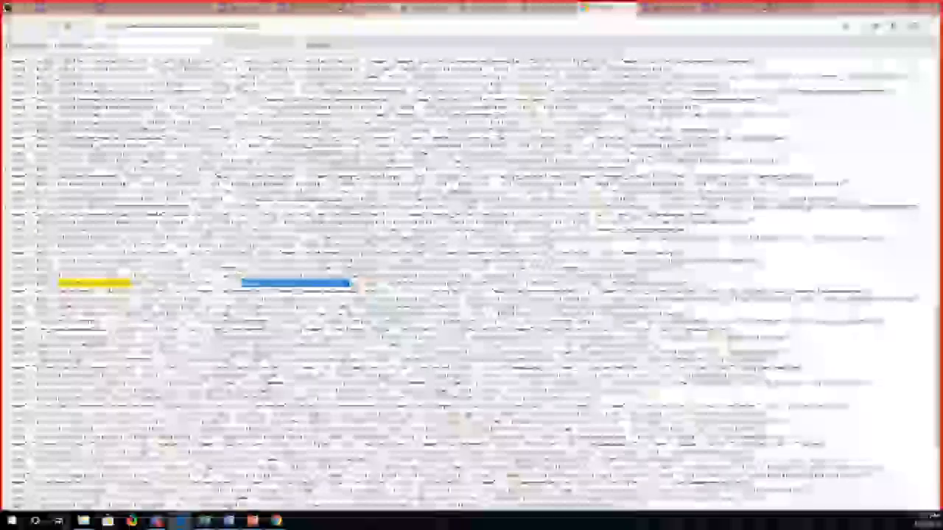
Step: Open the Talent pool entity in PowerApps and view its relationships, including the many-to-many one with Candidate
click(665, 9)
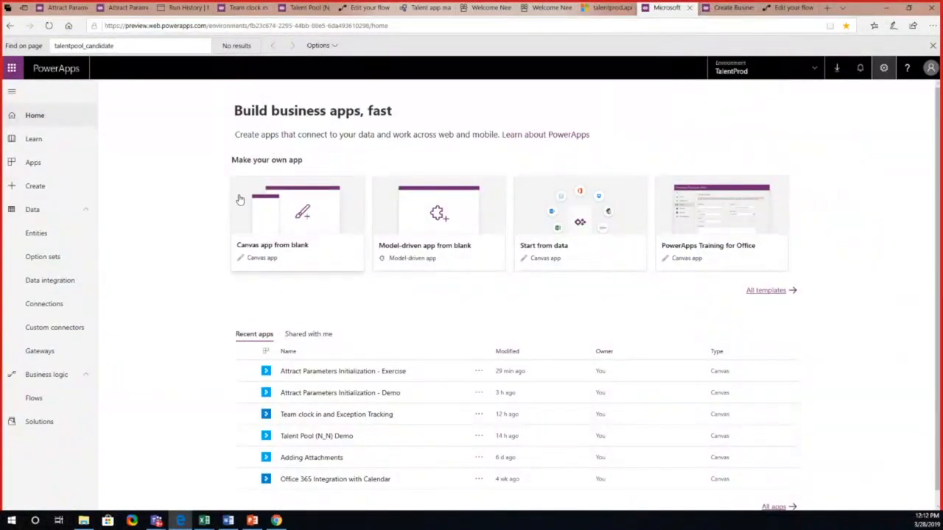
click(72, 238)
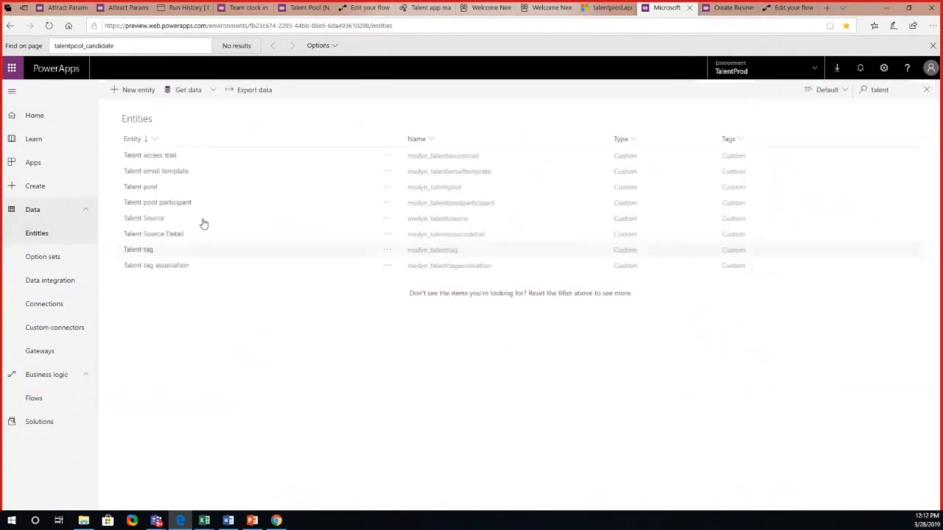
click(154, 188)
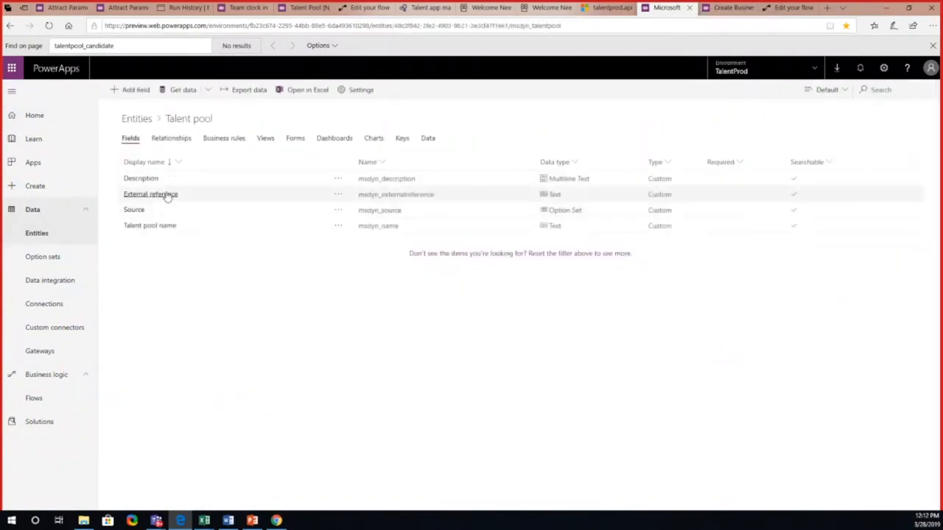
click(180, 140)
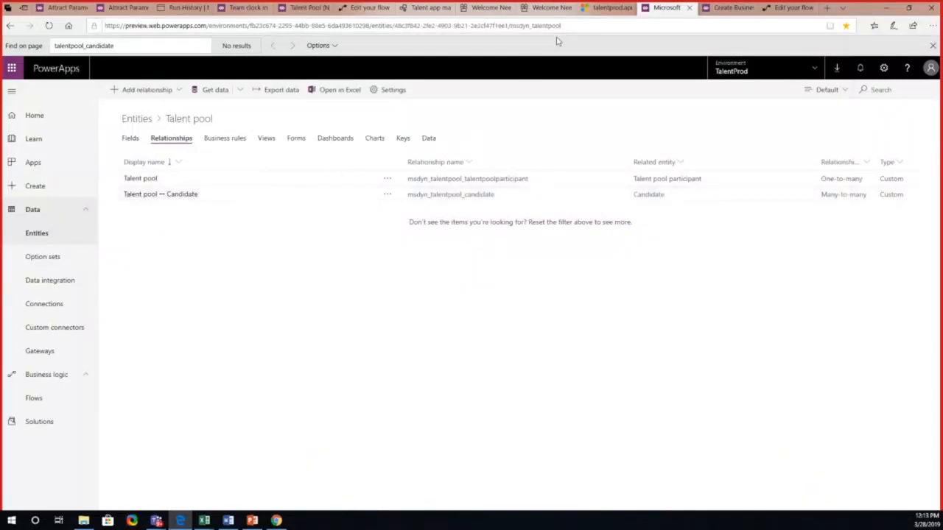
Step: Return to the Web API entity list, review its v9.1 address, and highlight the talent pool candidate entity set name again
click(602, 8)
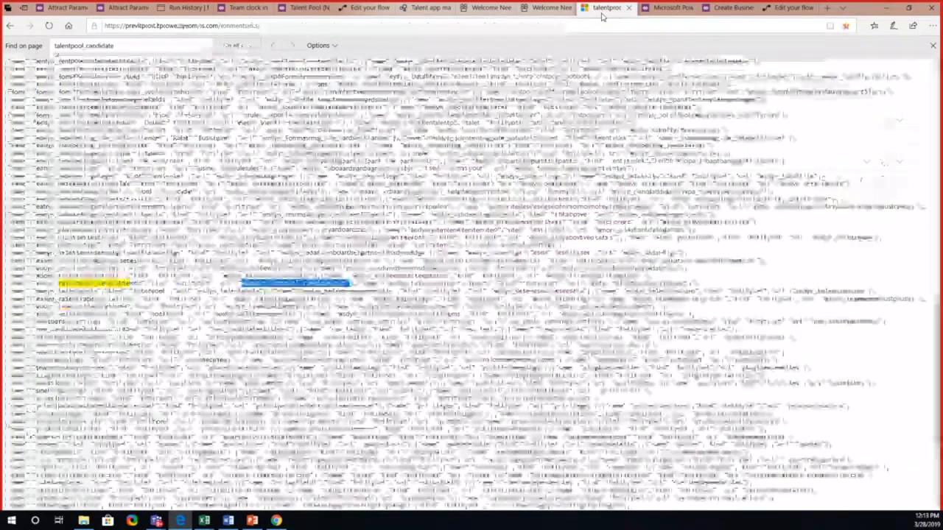
click(265, 25)
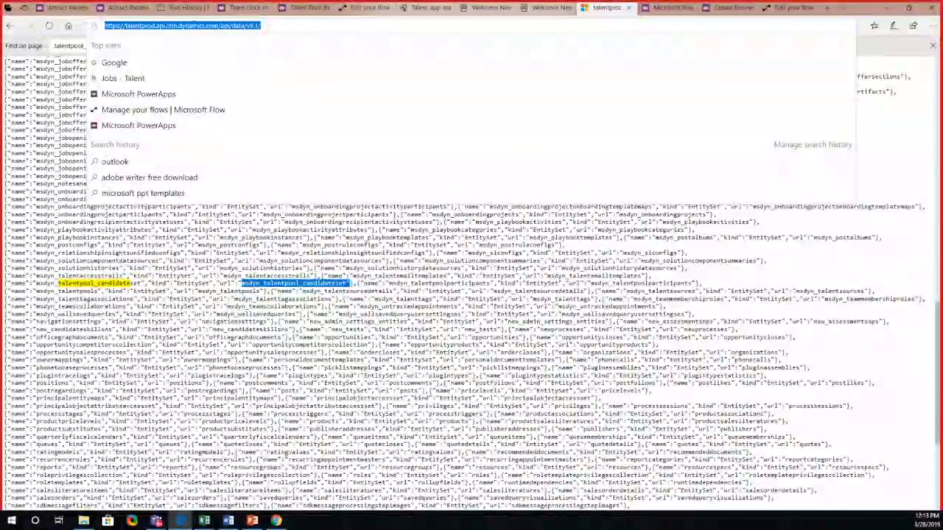
click(268, 27)
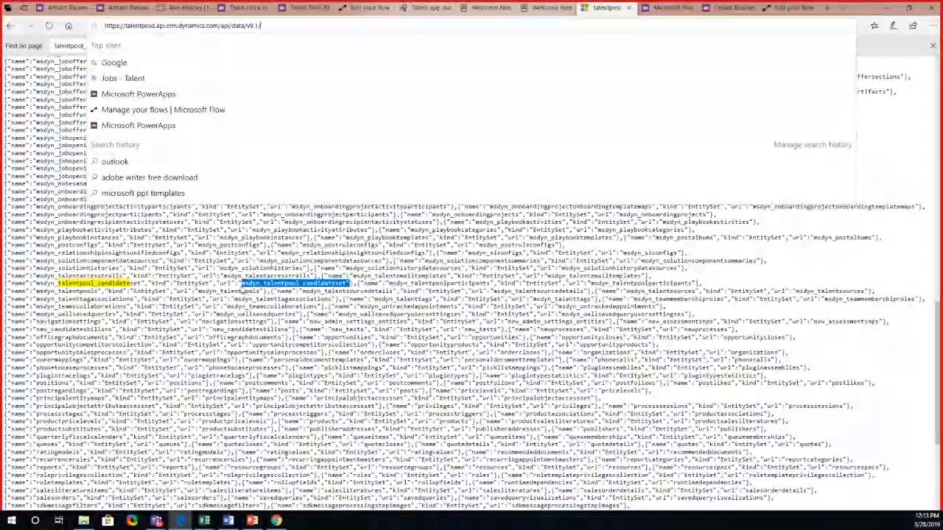
click(242, 285)
drag(239, 284, 350, 285)
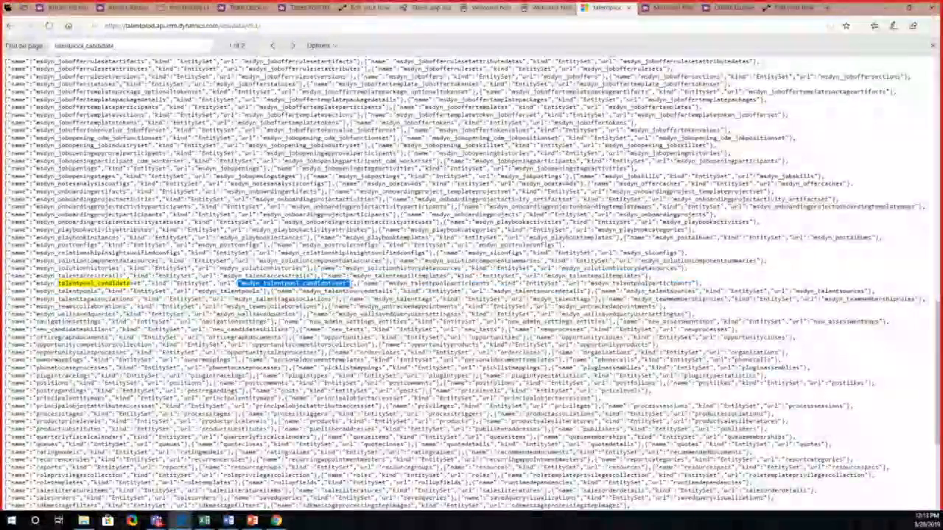
Step: Clear the List records action's Entity Name in the flow and enter the copied msdyn_talentpool_candidateset as a custom value
click(366, 9)
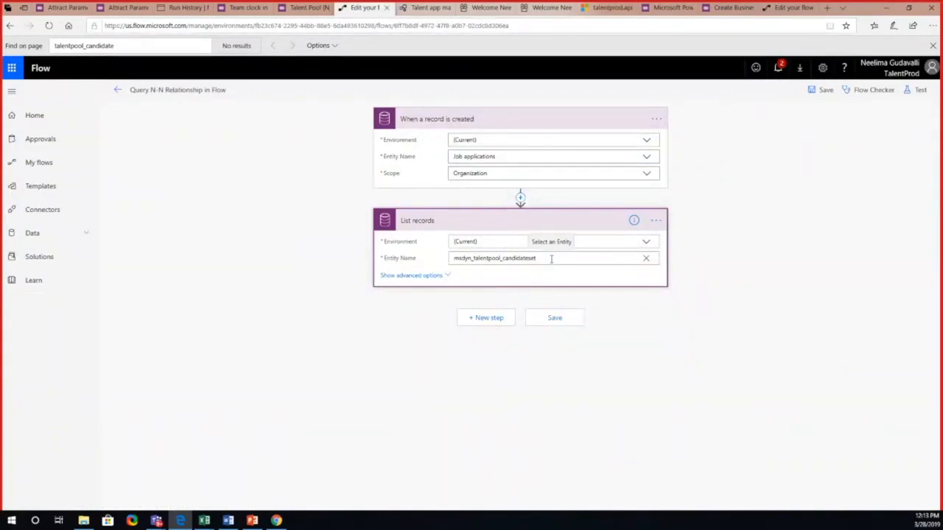
click(645, 261)
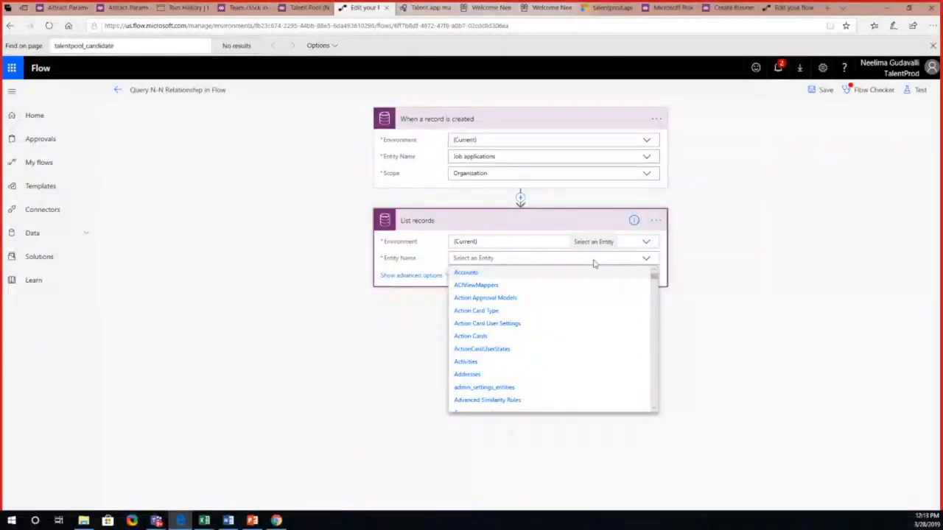
click(608, 10)
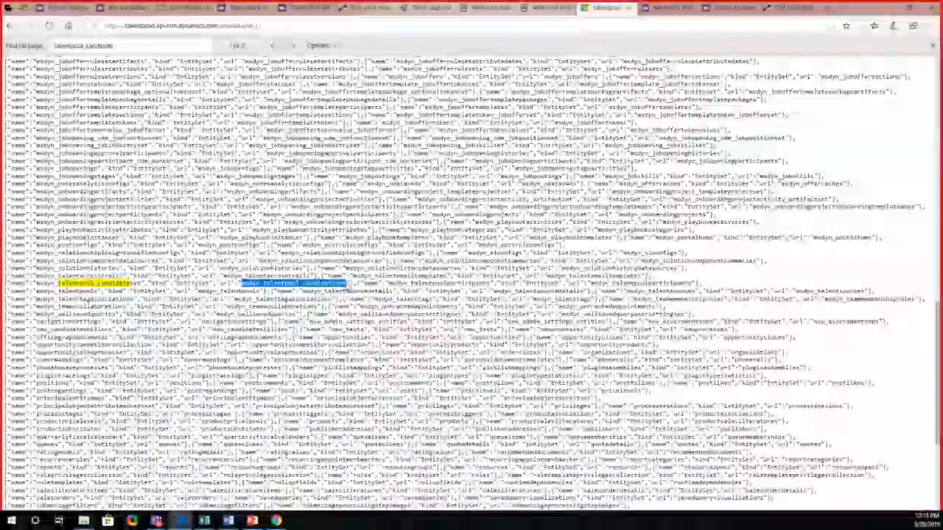
click(371, 15)
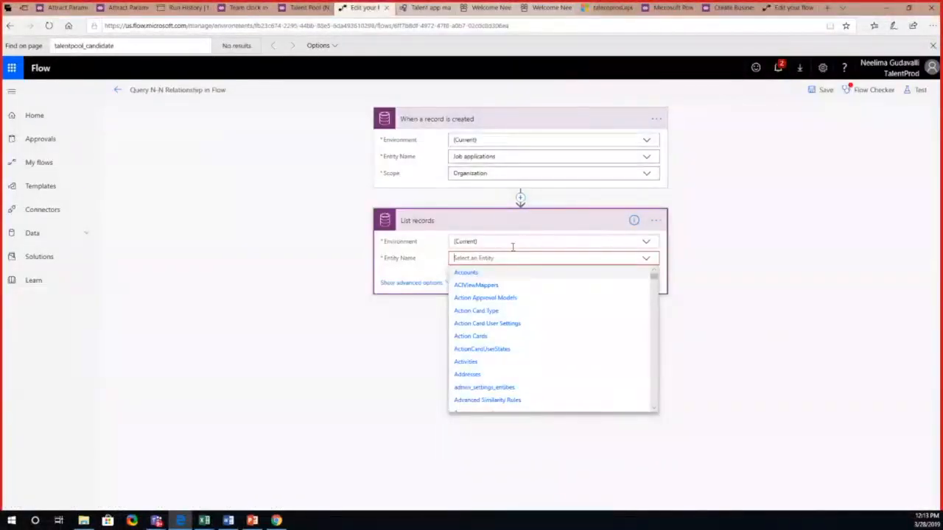
text(cust)
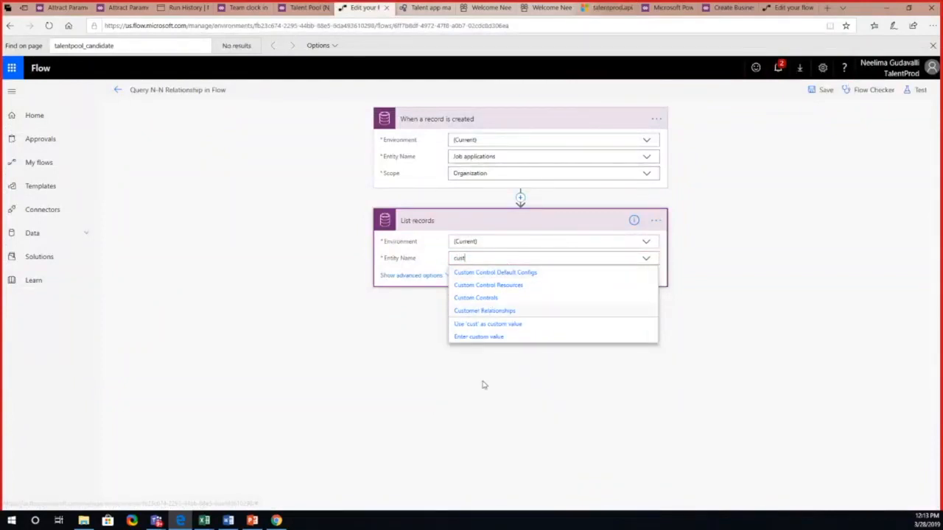
click(481, 337)
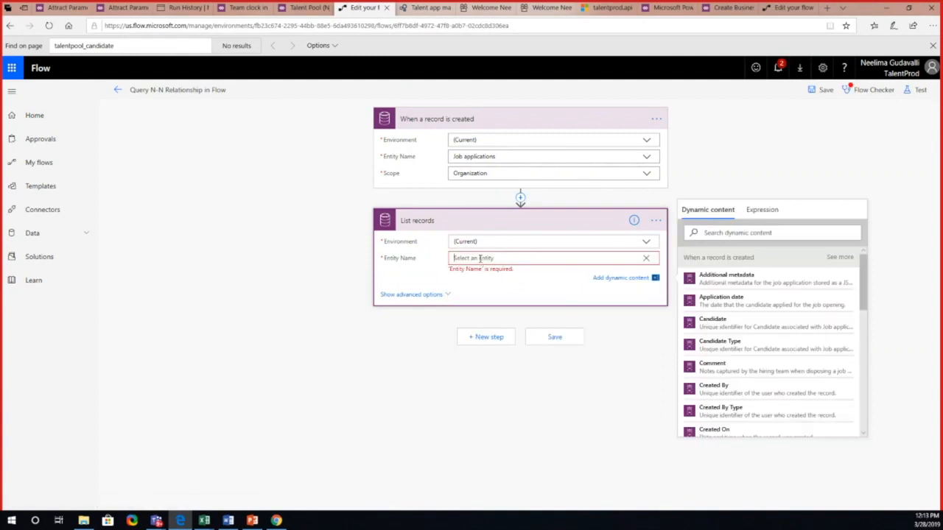
text(msdyn_talentpool_candidateset)
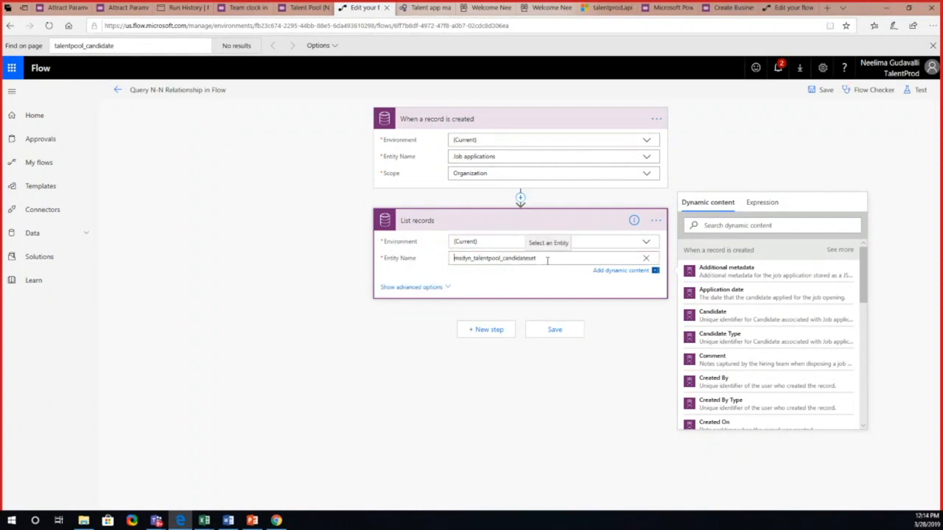
drag(545, 259, 455, 261)
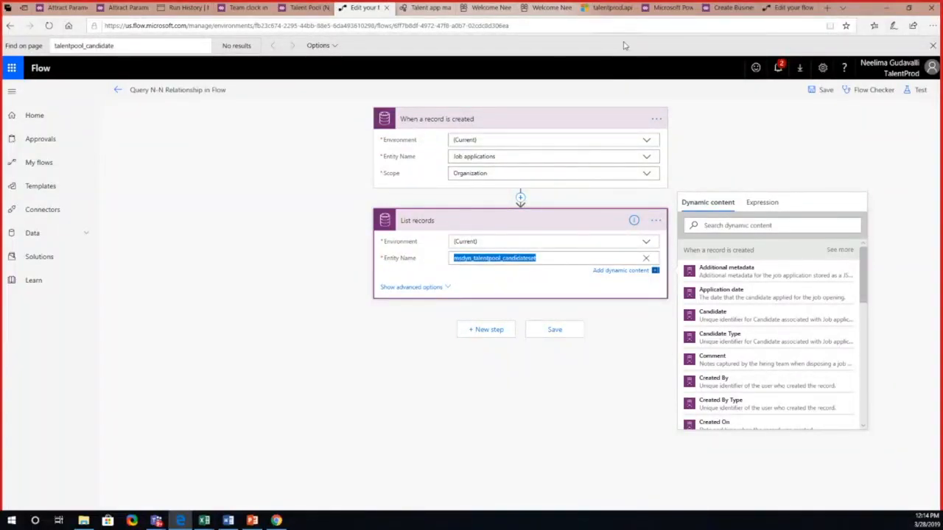
Step: Switch to the PowerPoint deck, view the Frequently asked Questions slide, and return to the browser
click(252, 521)
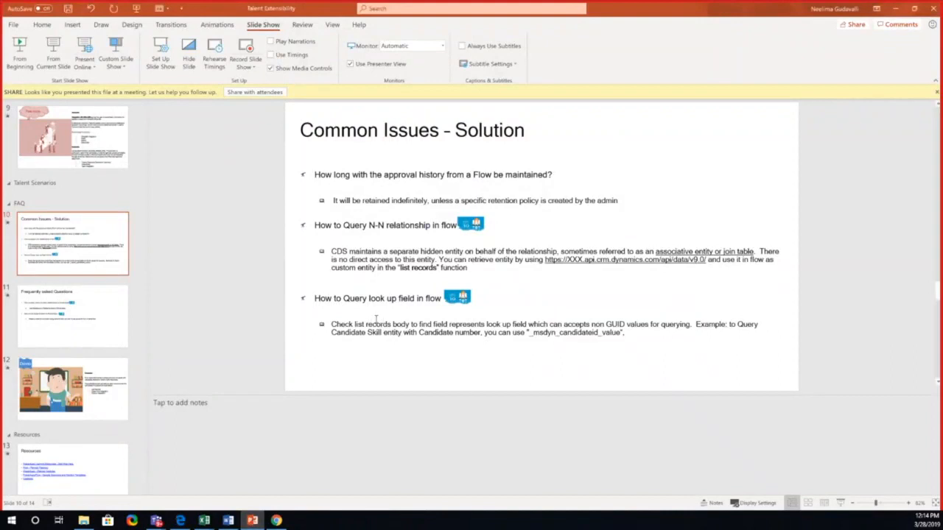
click(112, 322)
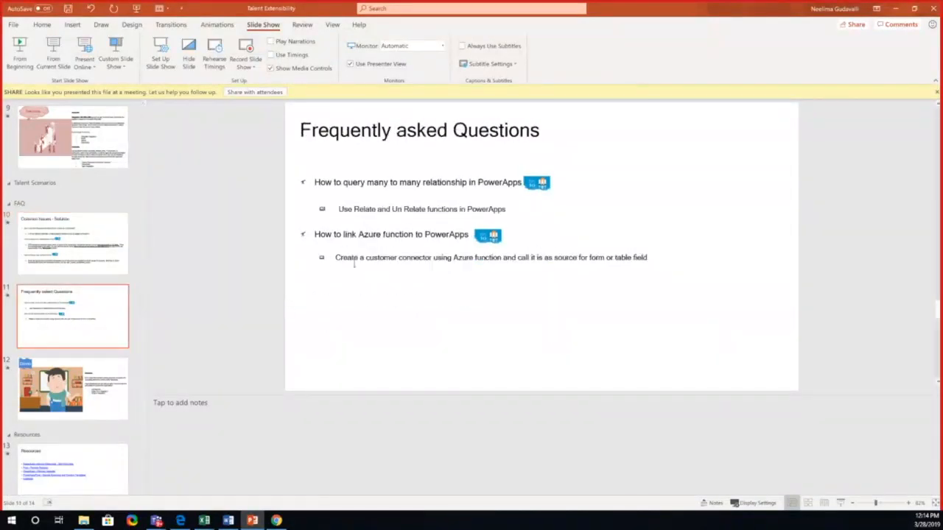
click(180, 521)
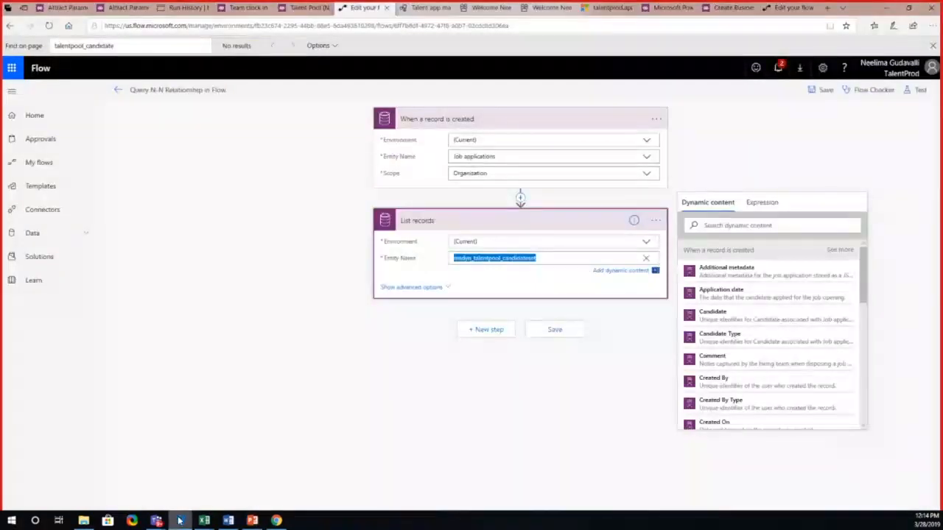
Step: Open the Talent Pool (N_N) Demo app in PowerApps and review the Items formulas of Gallery2, Gallery8 and Gallery5 and the Candidates heading
click(308, 10)
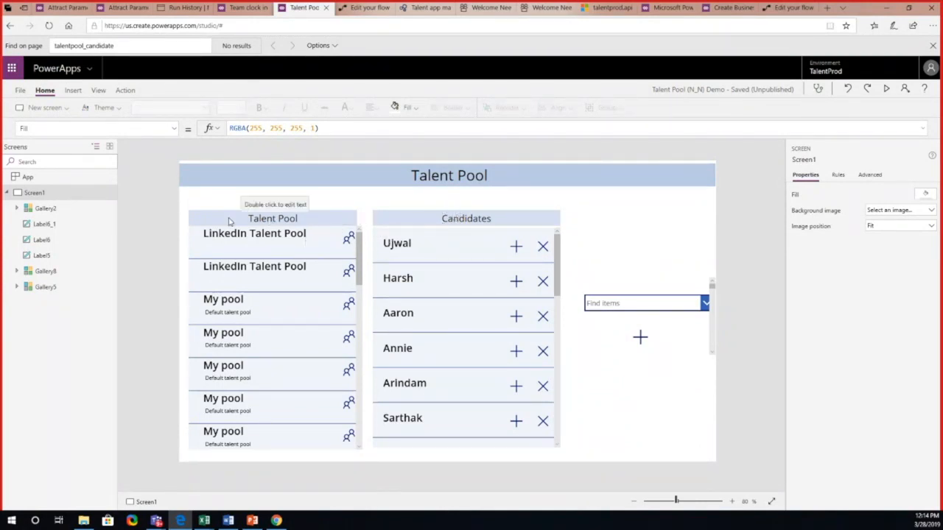
click(64, 211)
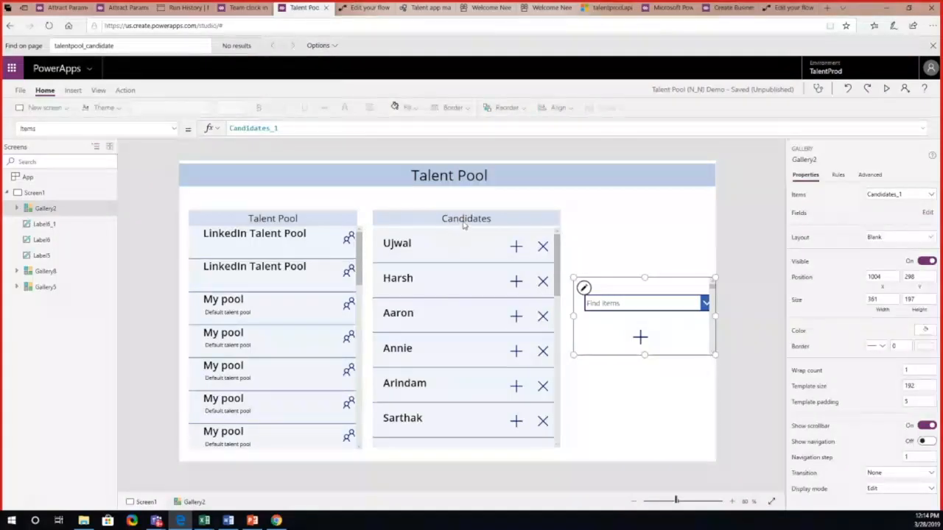
click(62, 272)
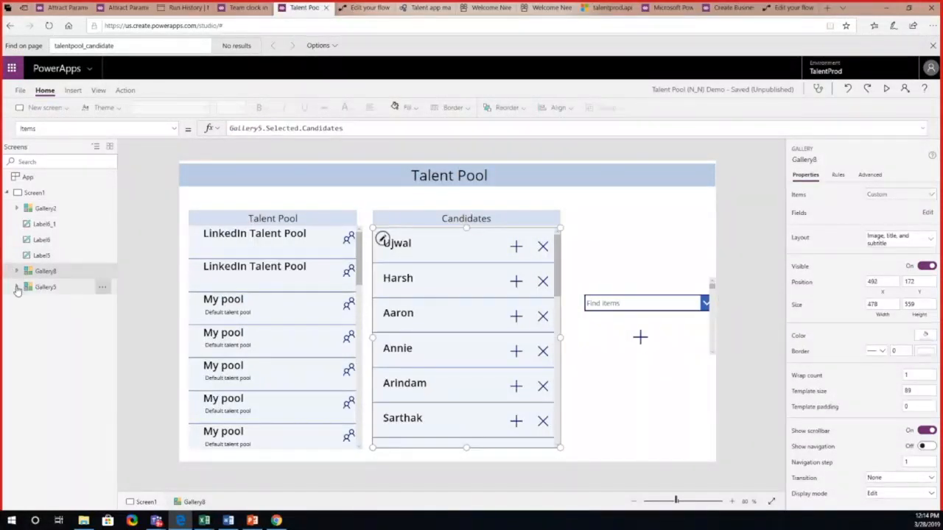
click(17, 288)
click(43, 287)
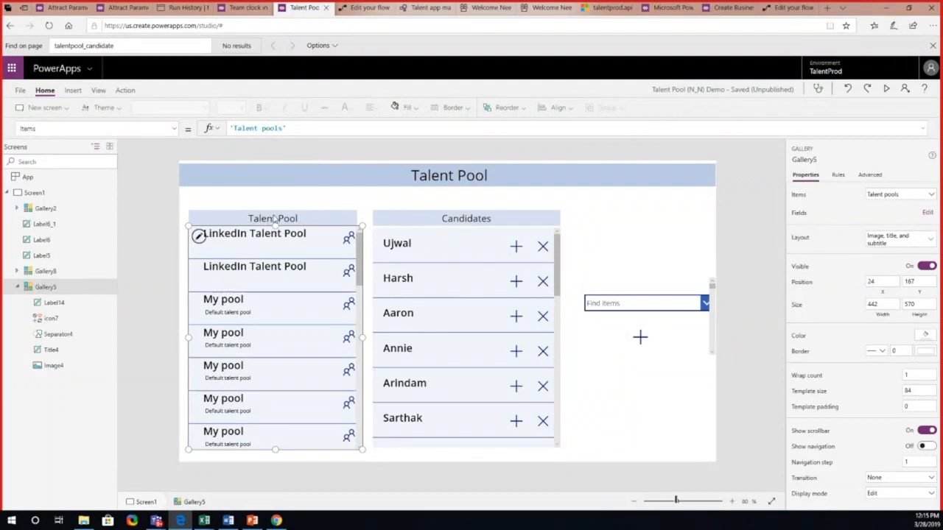
click(87, 271)
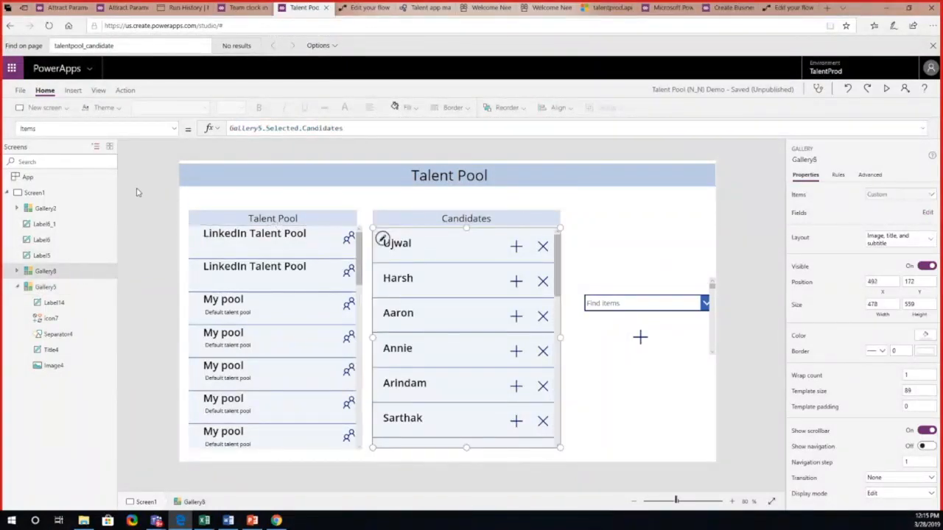
click(45, 208)
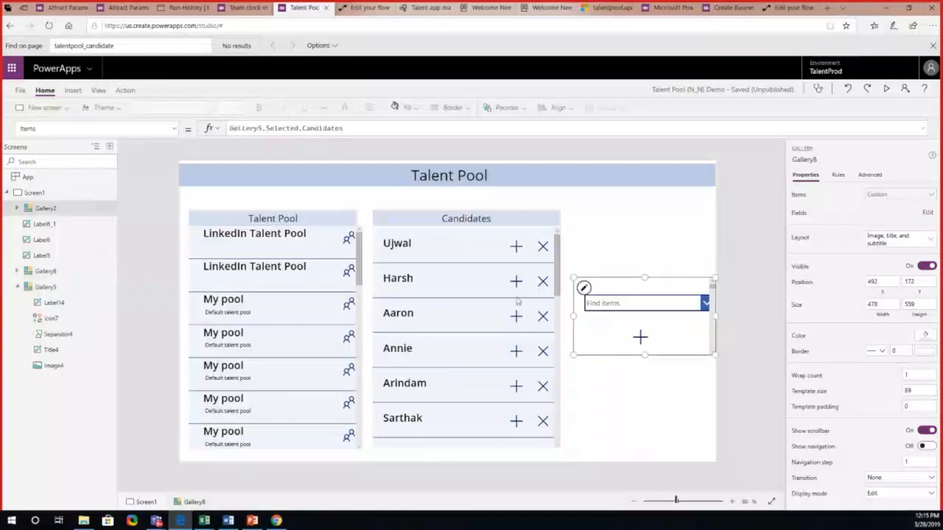
click(477, 218)
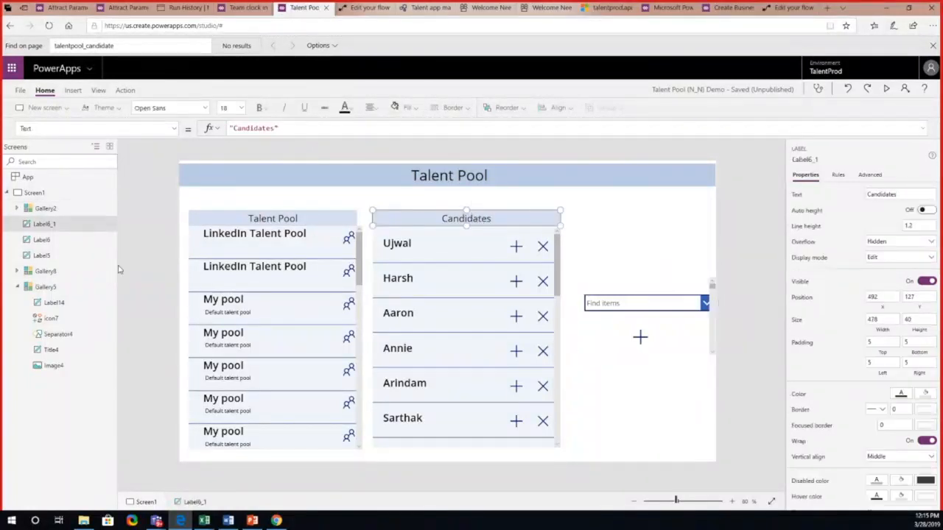
click(61, 272)
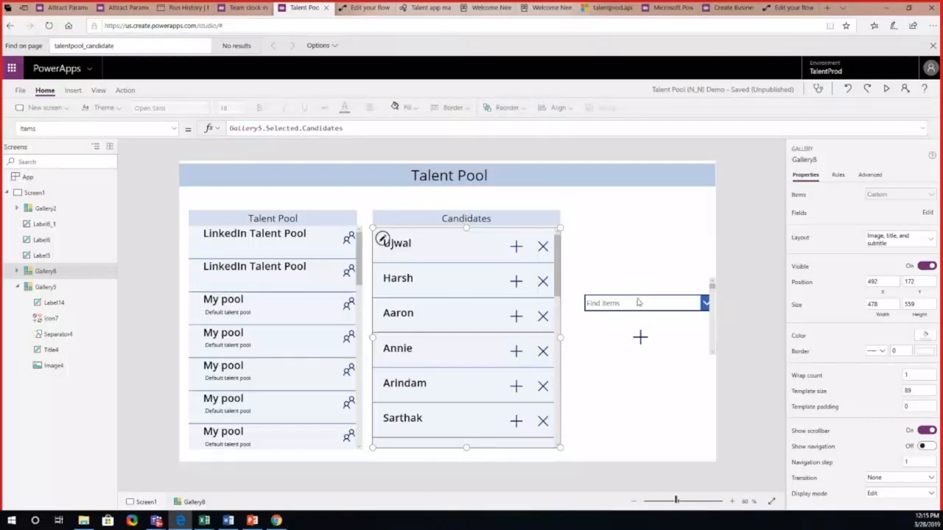
Step: Test the app in preview by removing the first candidate from the talent pool and adding d365 from the item picker
click(888, 89)
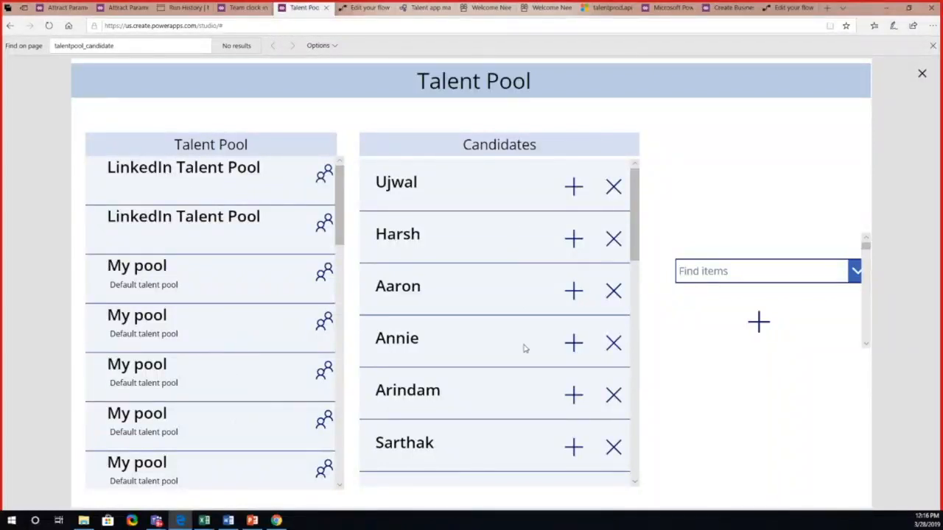
click(613, 188)
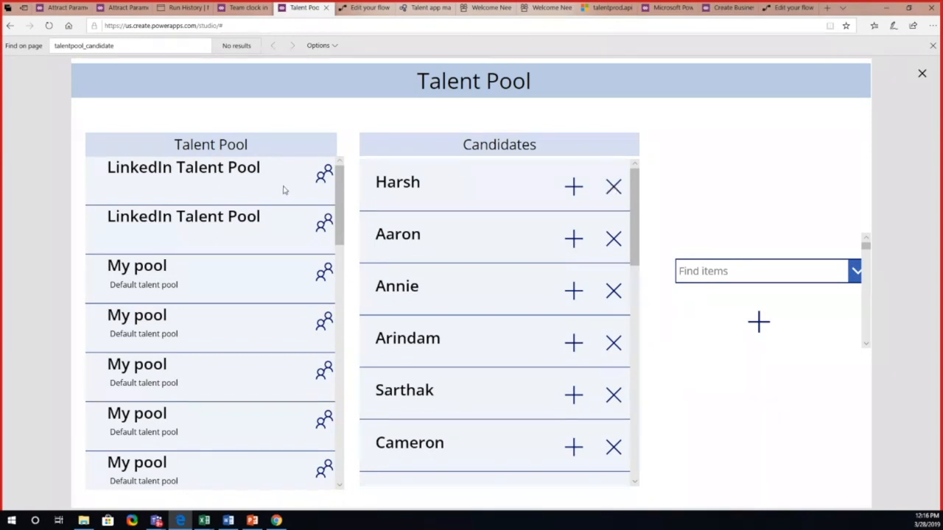
click(856, 273)
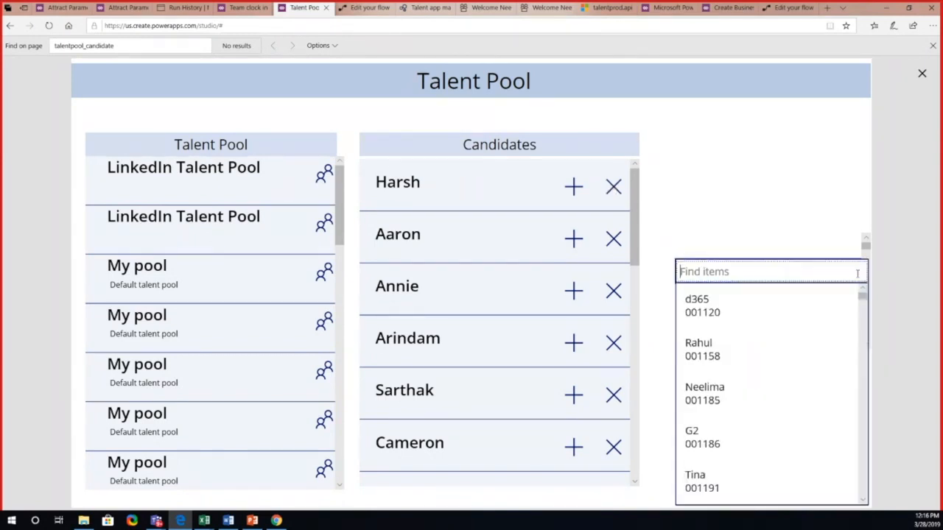
click(781, 325)
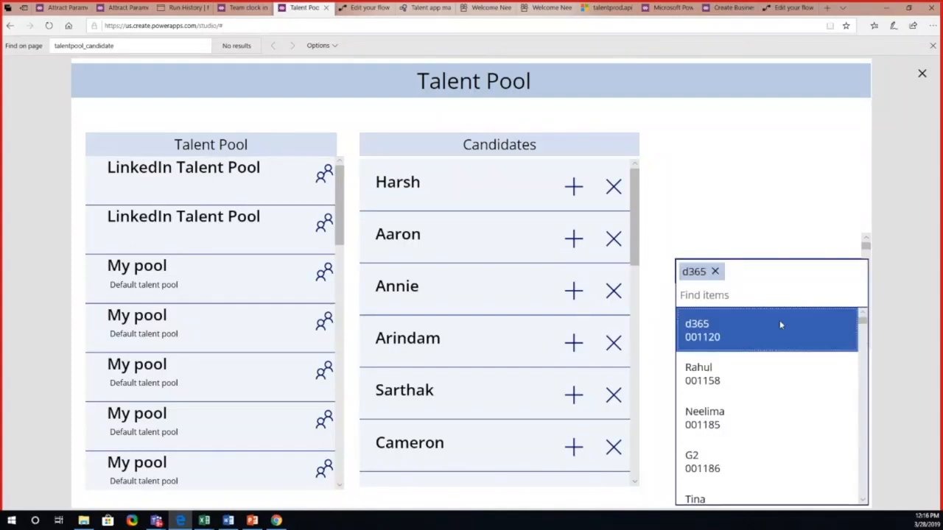
click(762, 210)
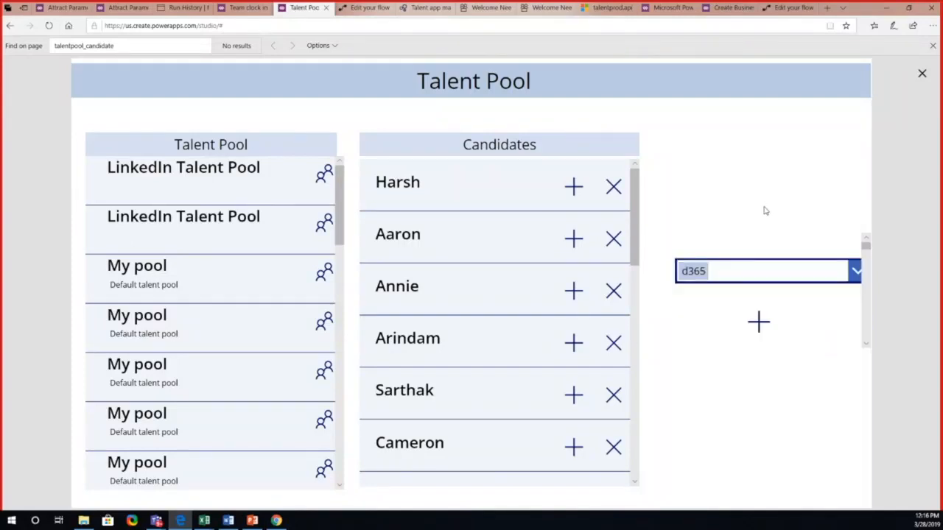
click(760, 330)
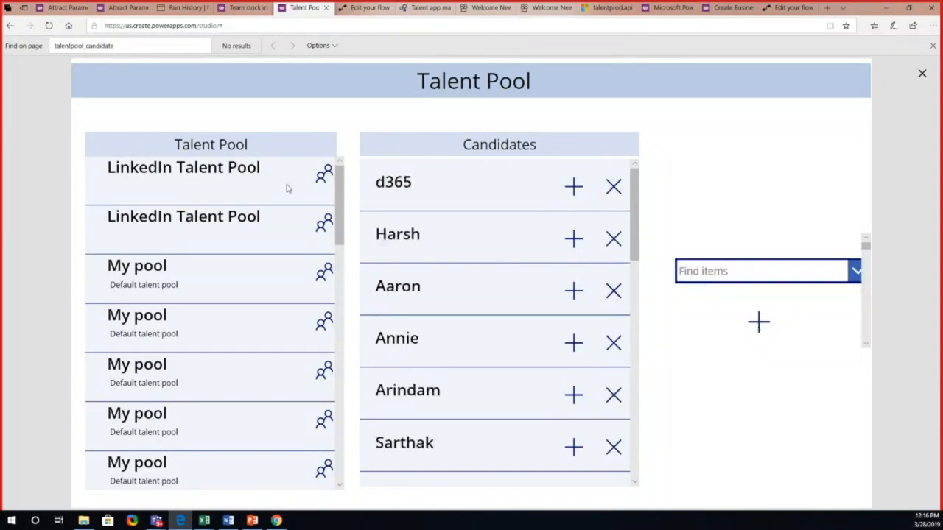
click(921, 73)
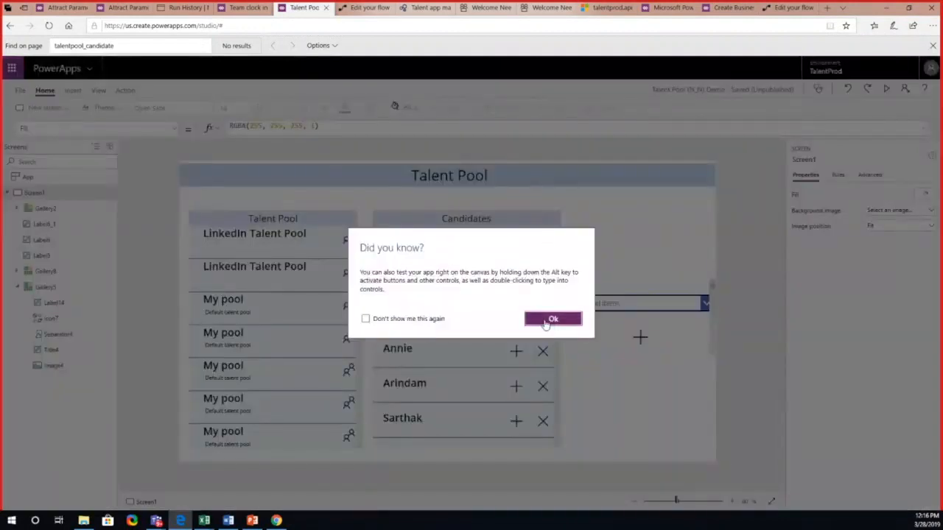
click(556, 317)
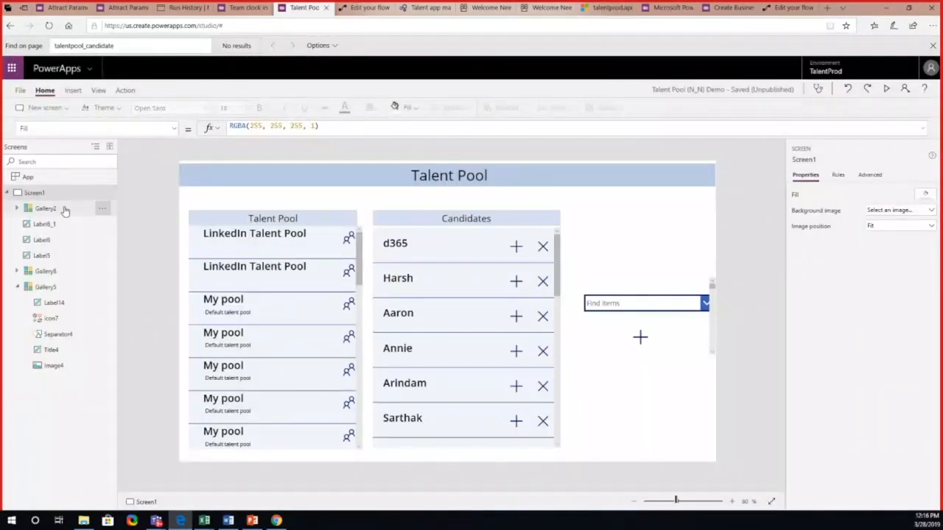
Step: Examine the OnSelect formulas of the add icon below the combo box and the candidate remove icon, highlighting the Unrelate function
click(641, 337)
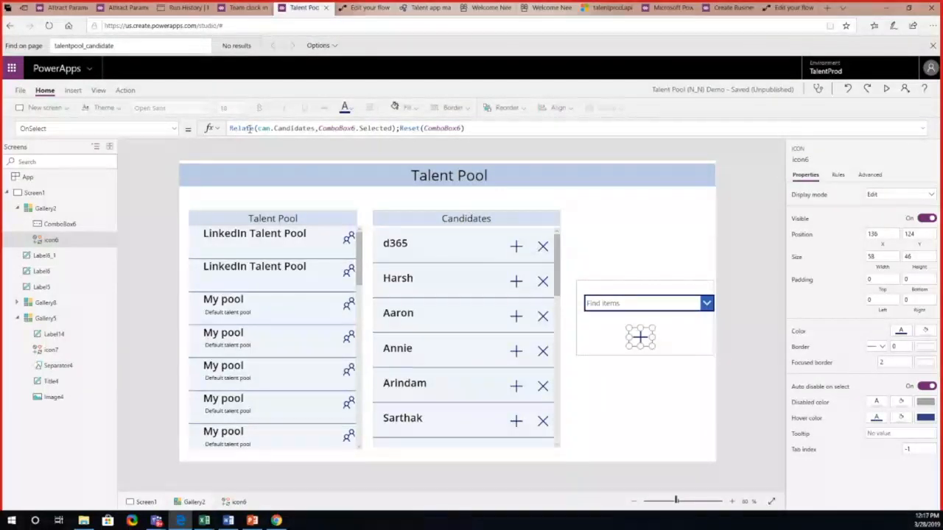
click(542, 245)
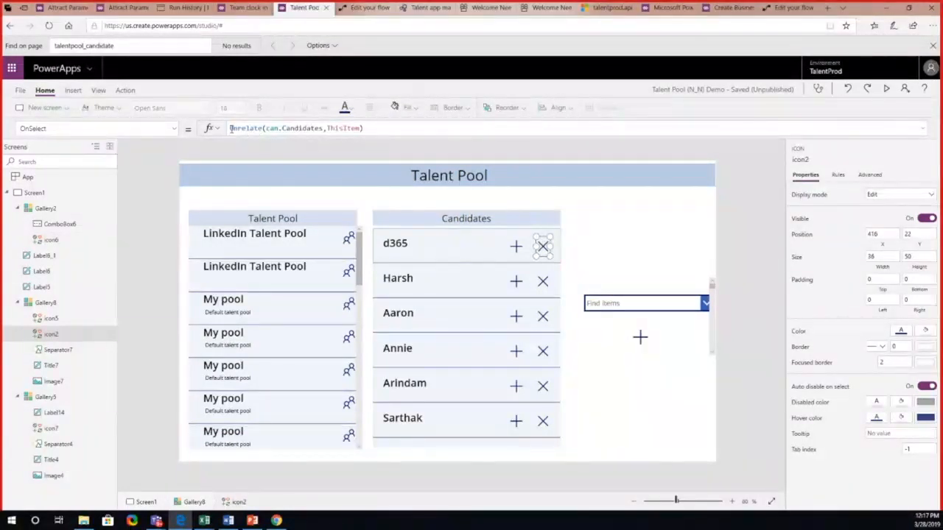
drag(229, 128, 266, 129)
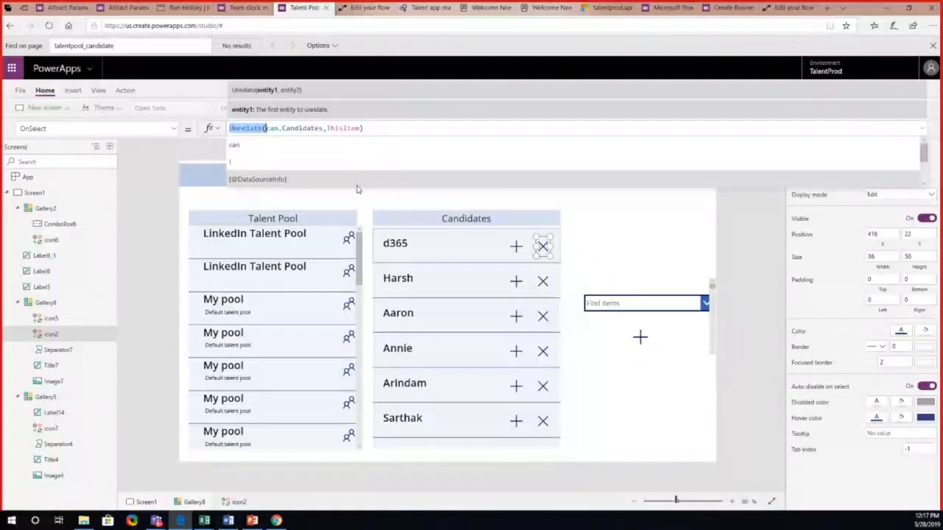
click(923, 128)
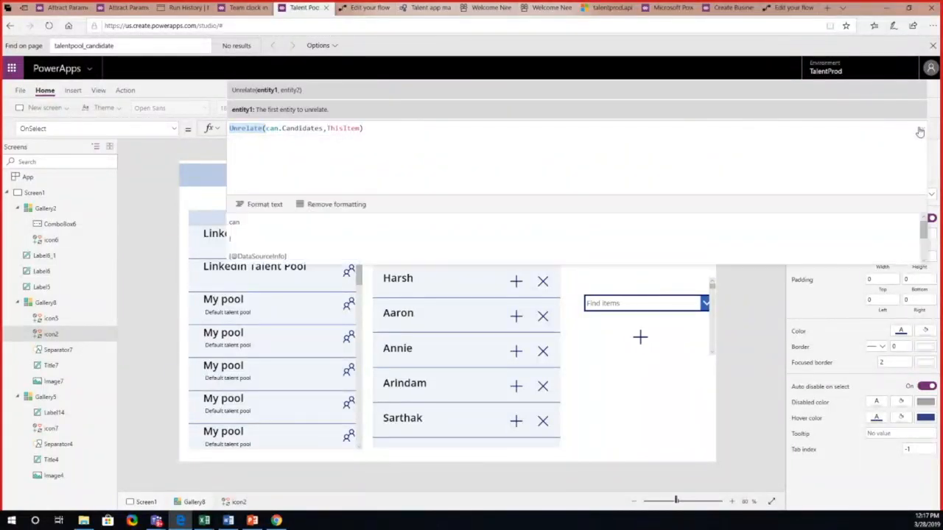
click(673, 429)
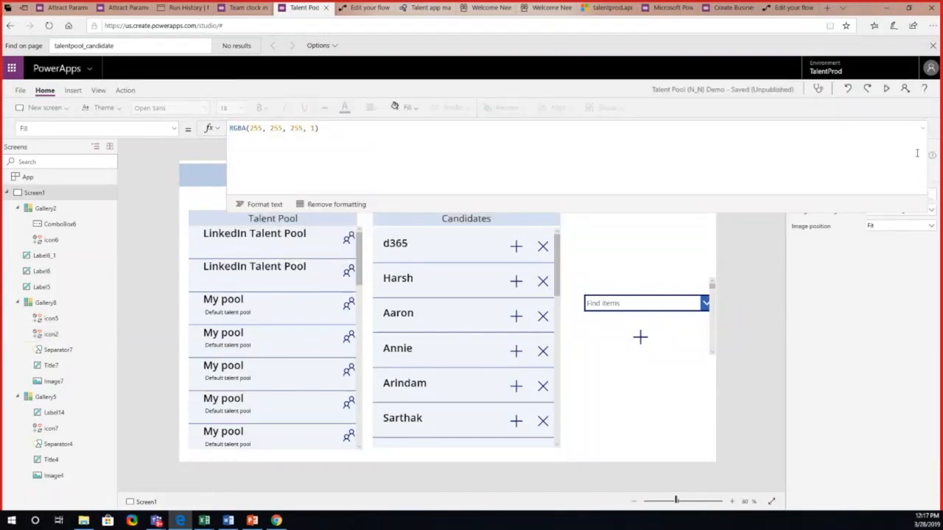
click(922, 129)
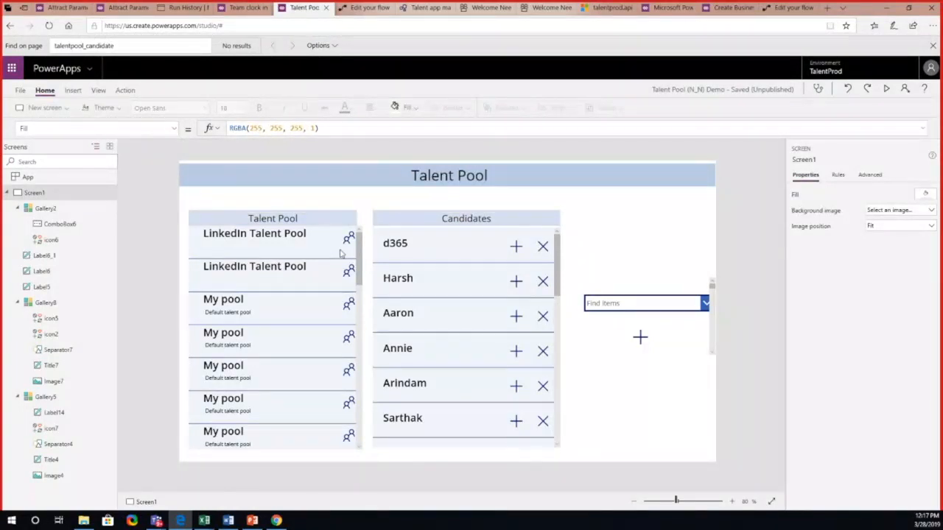
Step: Check the formulas of the Talent Pool heading and its gallery, and return to the Query N-N Relationship in Flow flow
click(325, 221)
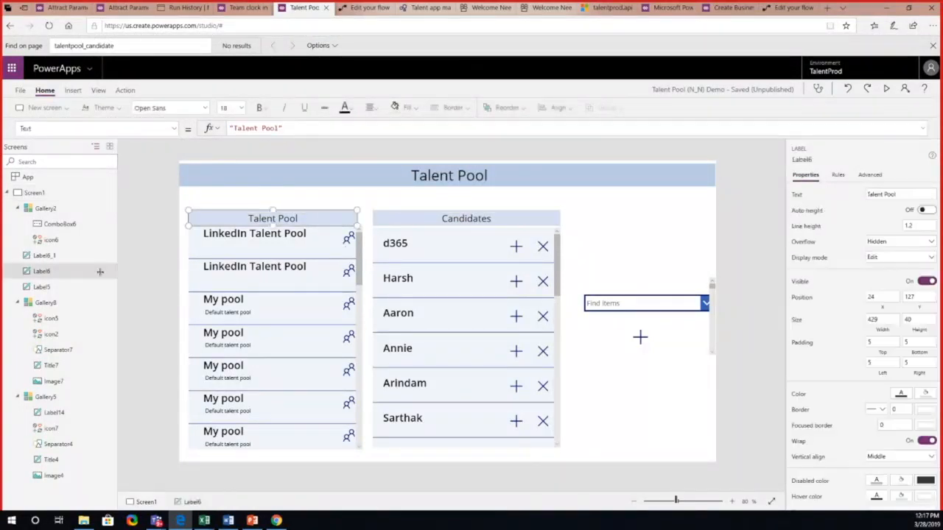
click(46, 398)
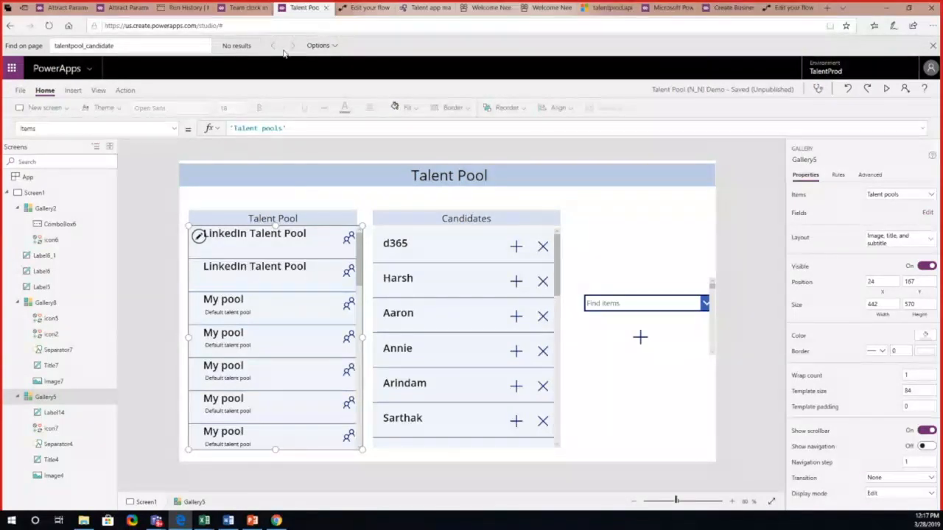
click(363, 7)
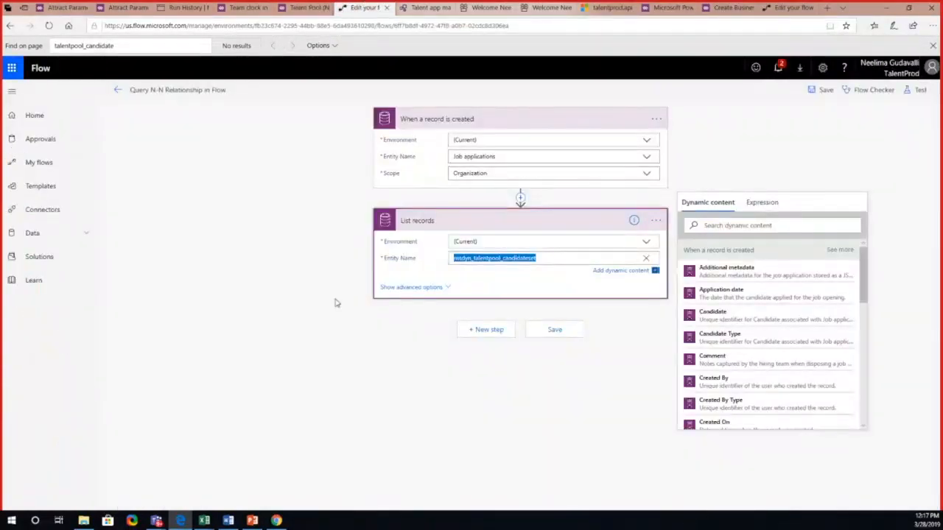
Step: Switch to the PowerPoint deck, review the Common Issues - Solution and Frequently asked Questions slides, and minimize it
click(252, 521)
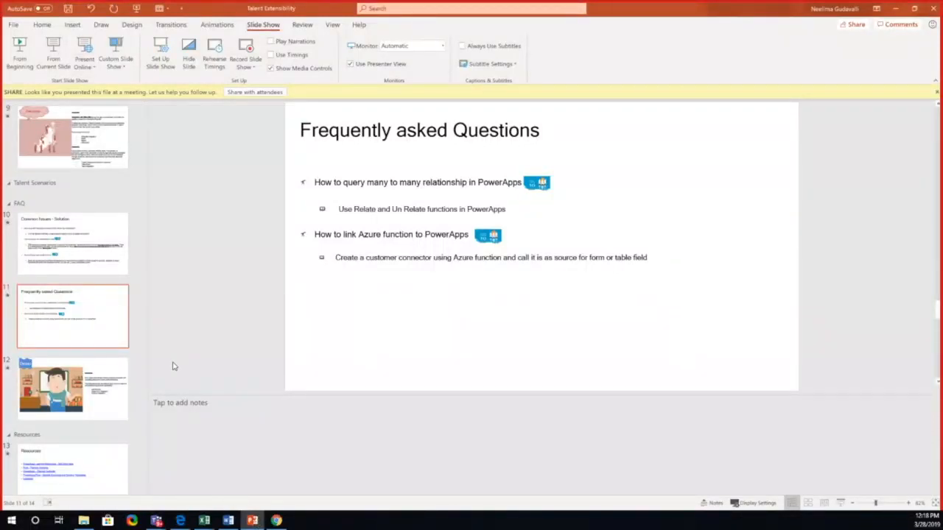
click(98, 269)
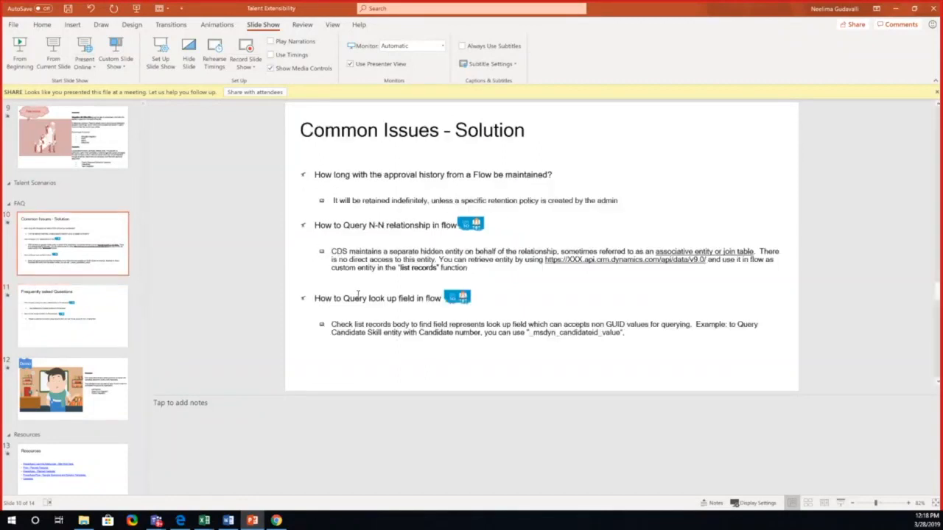
click(92, 316)
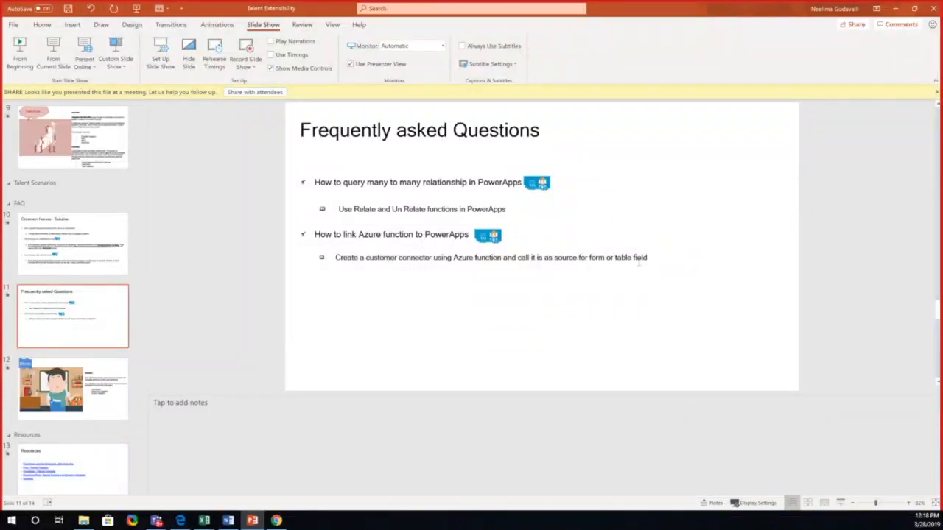
click(894, 9)
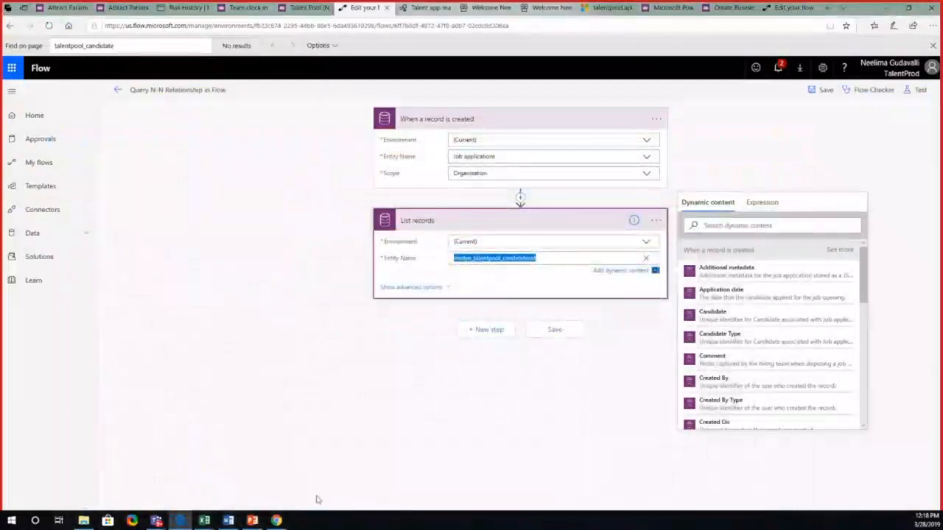
click(252, 521)
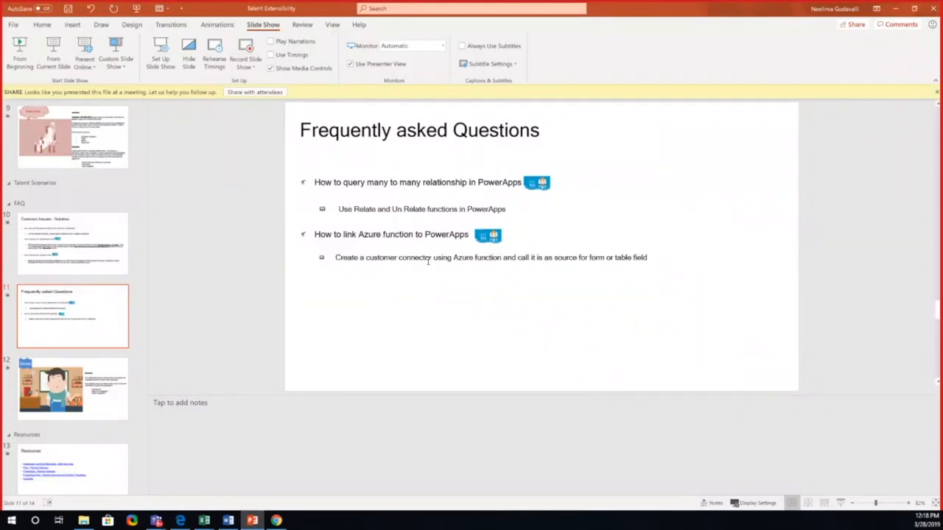
click(895, 13)
Step: Open the blog post on creating business apps with PowerApps and Azure Functions and find its custom connector General information section
click(729, 9)
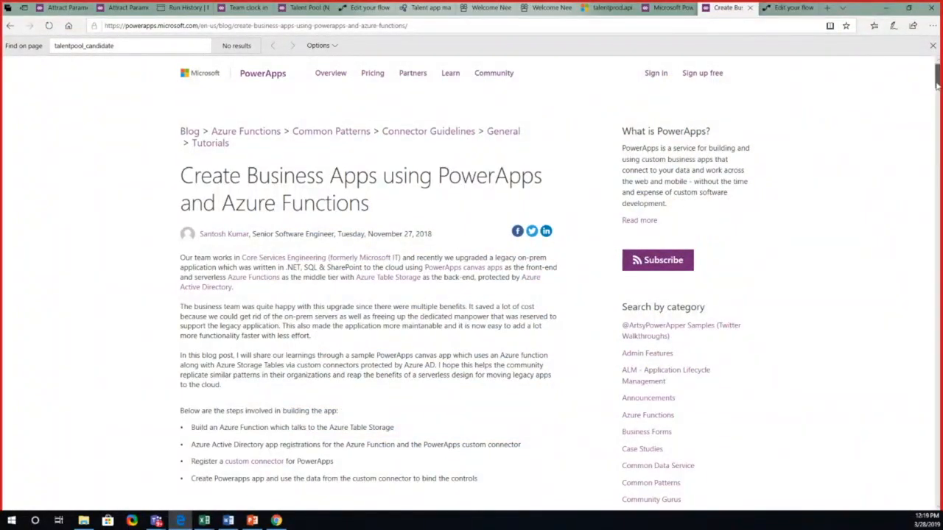
drag(937, 85, 874, 291)
drag(937, 83, 889, 282)
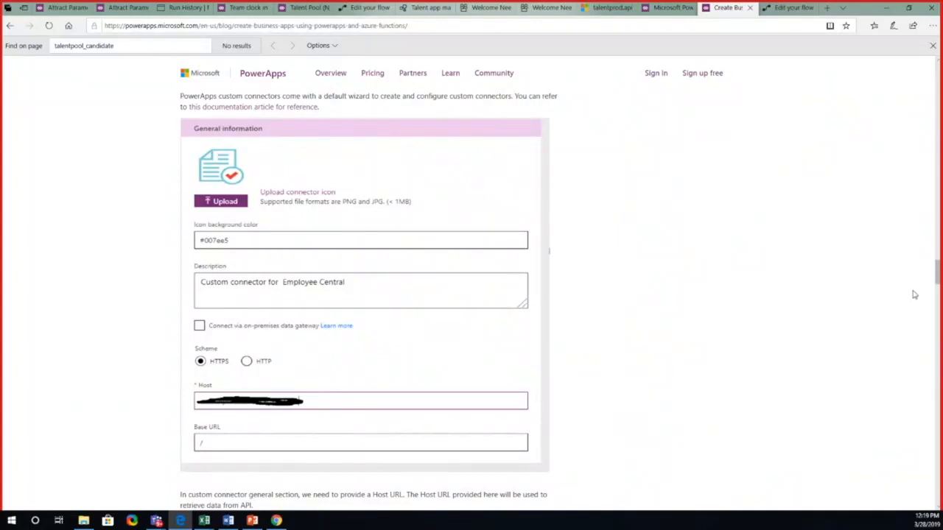
Step: Read the blog's operation definition and displayfunc test response sections, and revisit the Talent pool relationships and the Talent Pool app
drag(936, 270, 936, 313)
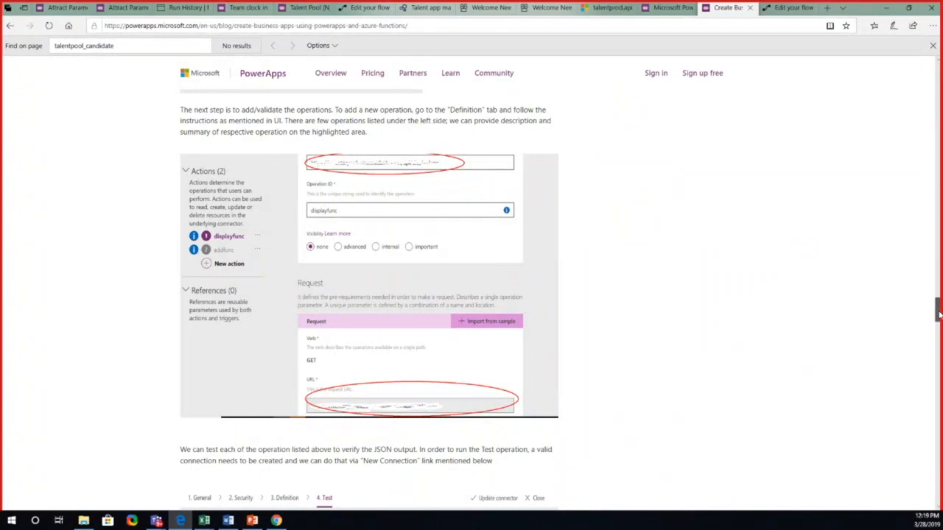
drag(938, 314, 936, 353)
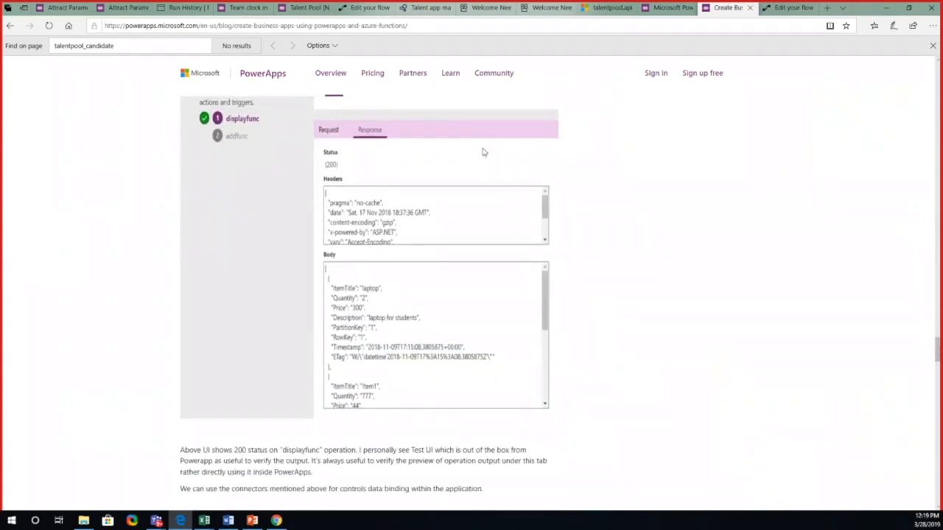
click(663, 9)
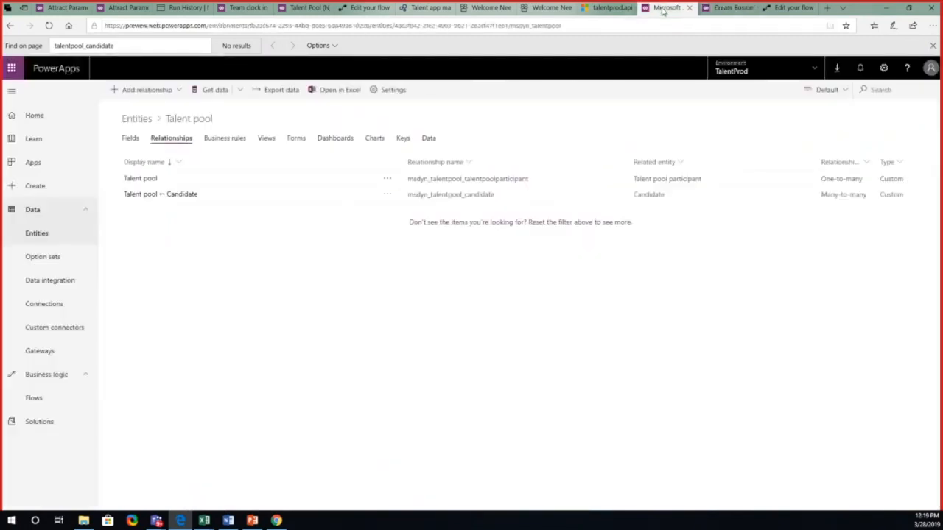
click(308, 9)
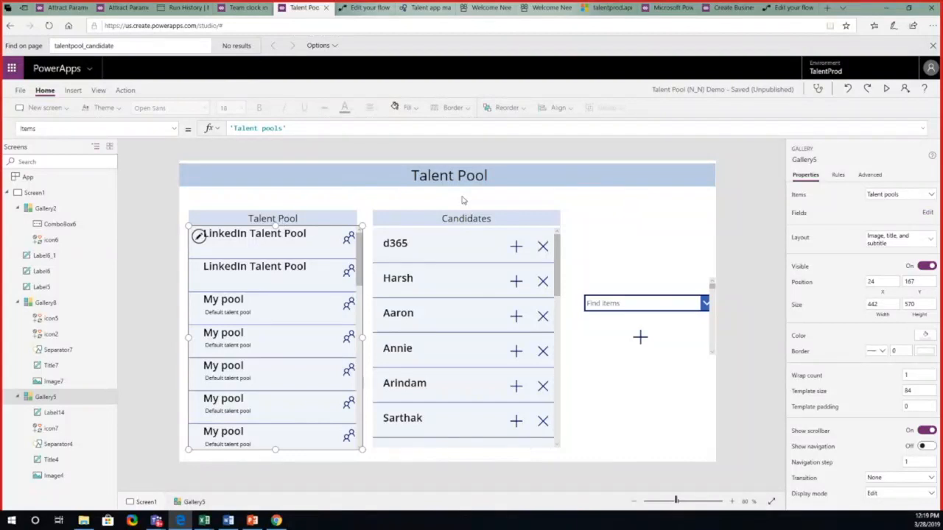
Step: Switch to the PowerPoint deck's Resources slide, open the PowerApps/Flow - Sample Scenarios and Solution Templates link, and read through the example scenarios
click(277, 521)
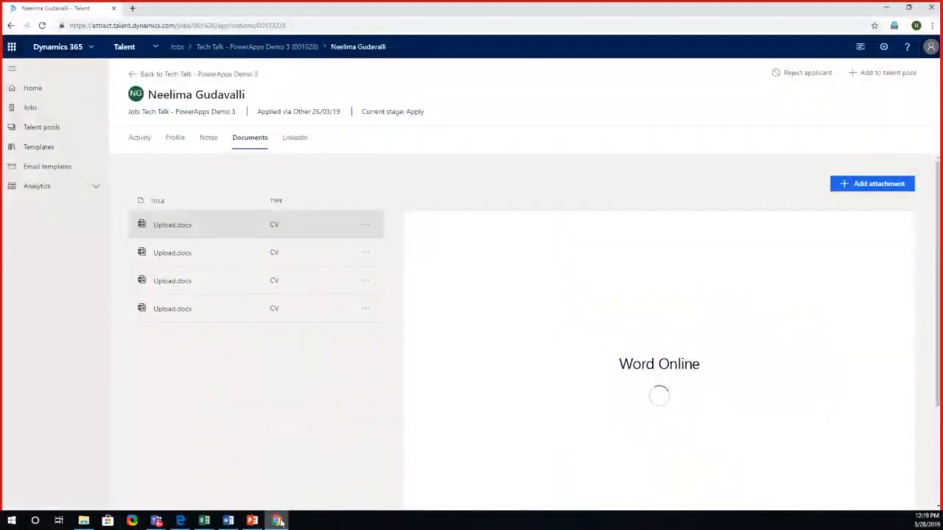
click(252, 521)
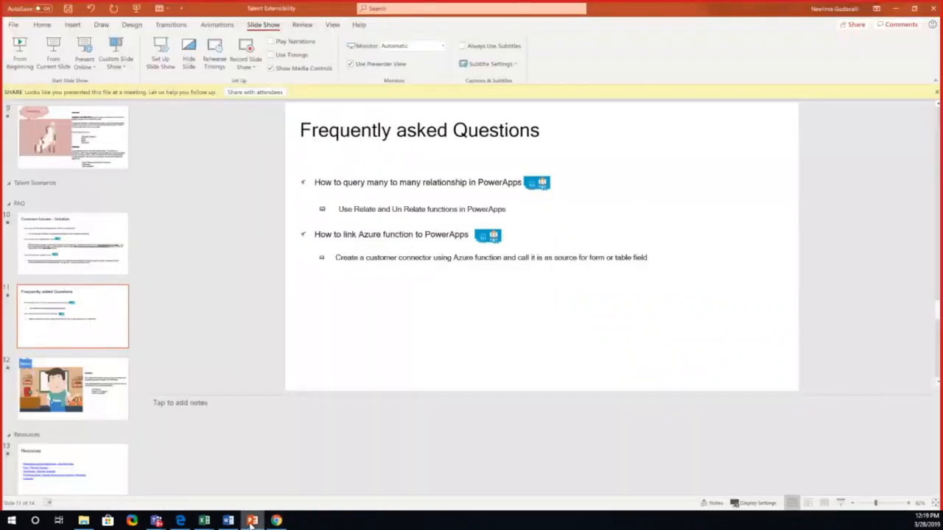
click(95, 469)
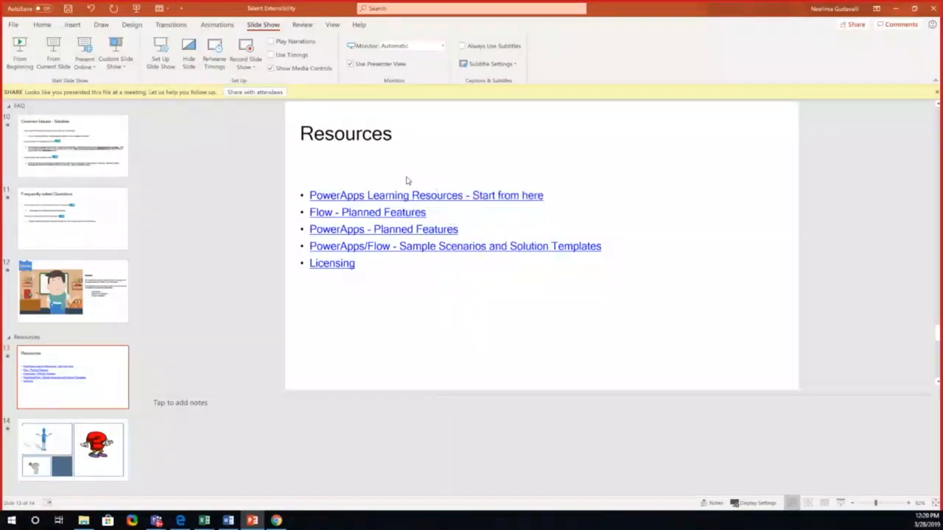
ctrl+click(400, 247)
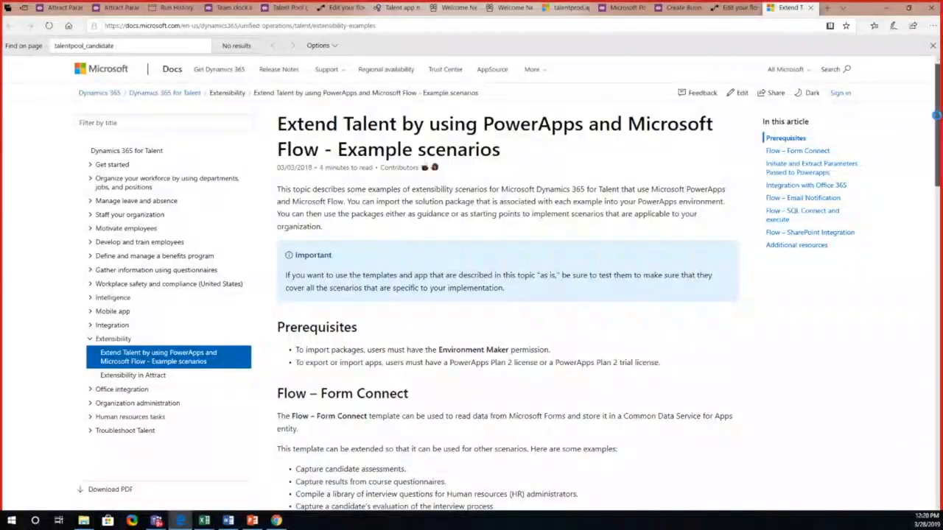
drag(936, 122, 898, 389)
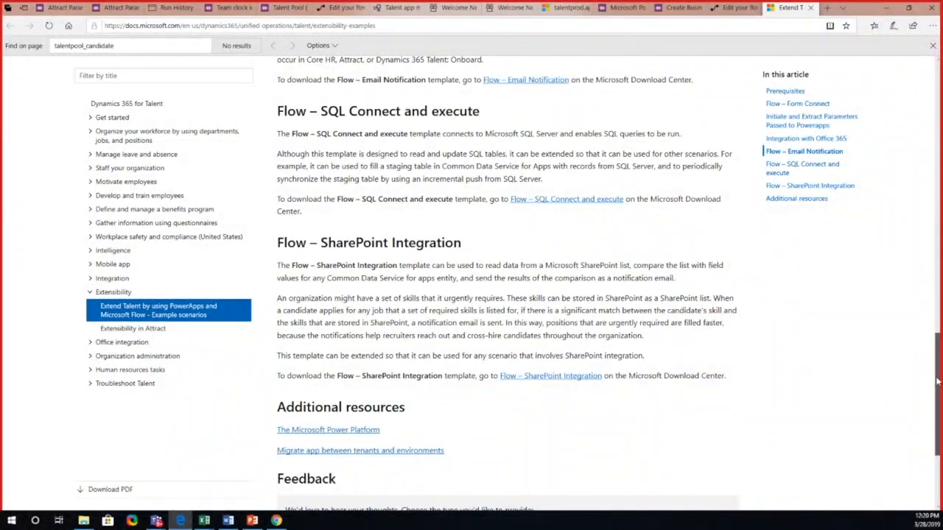
mouse_move(938, 382)
mouse_down()
mouse_move(938, 254)
mouse_move(938, 382)
mouse_up()
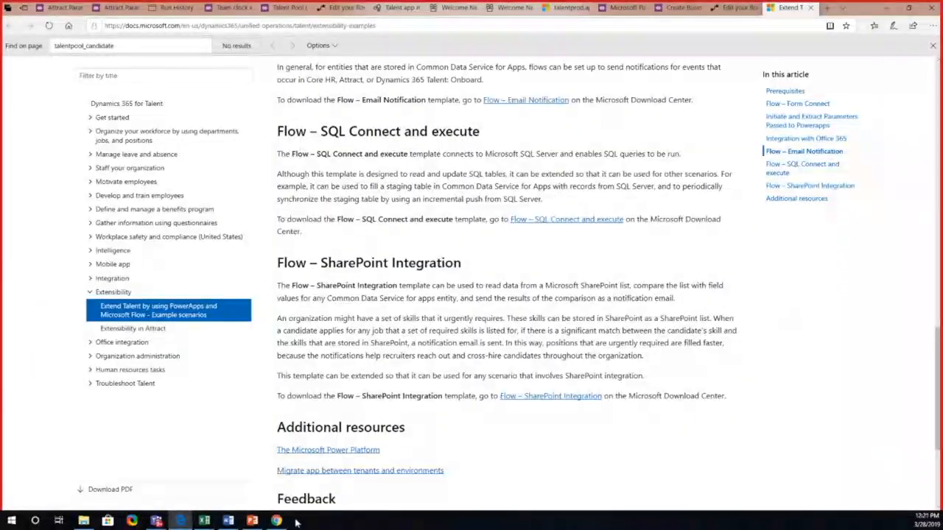
Step: Switch back to the PowerPoint deck and show the closing question-mark slide
click(252, 521)
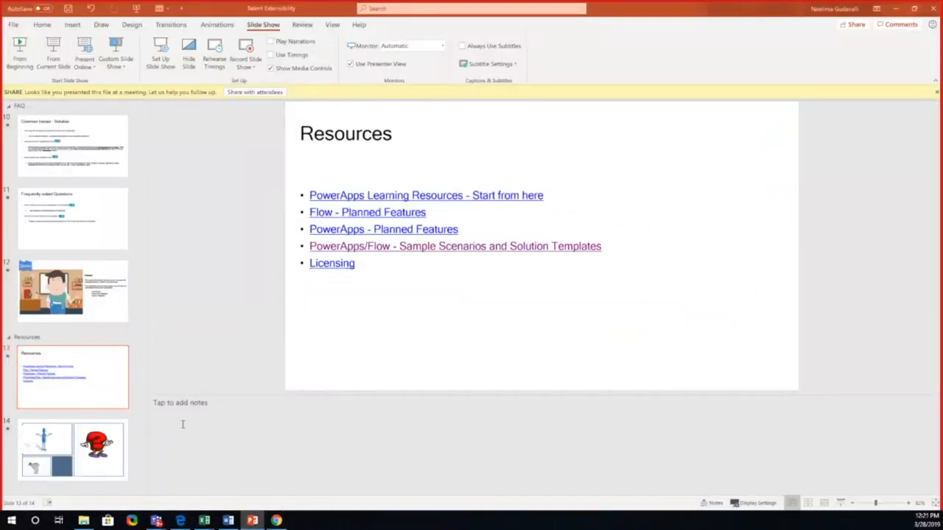
click(114, 446)
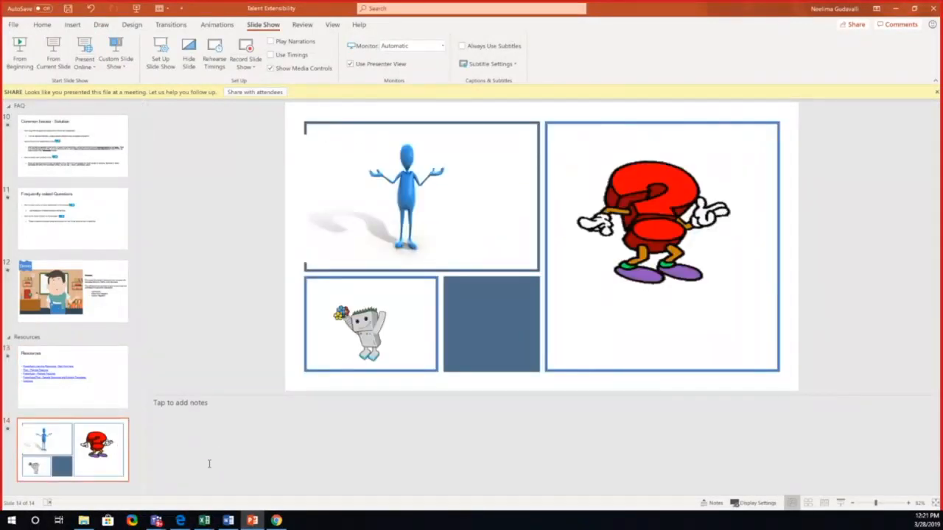
mouse_move(156, 522)
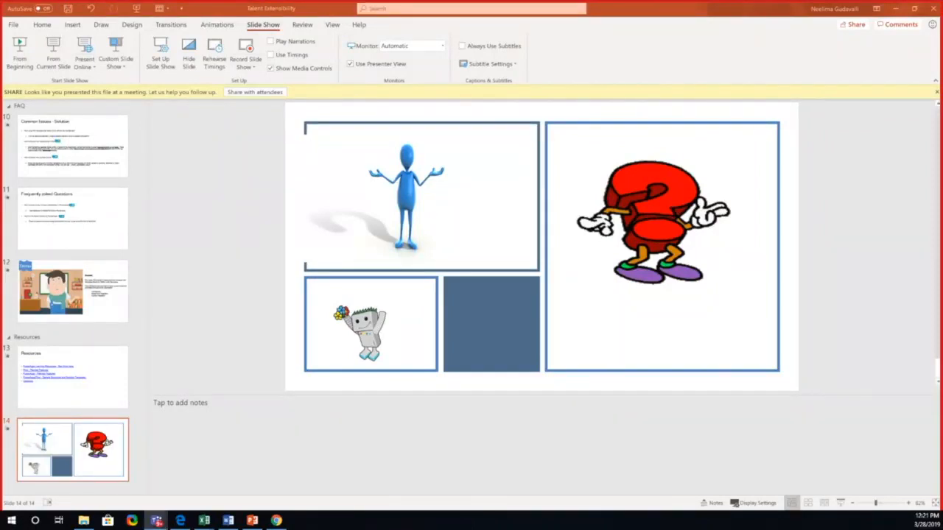
Step: Return to the Edge article, open the Flow – Email Notification template's Download Center page, and view its download section
click(180, 521)
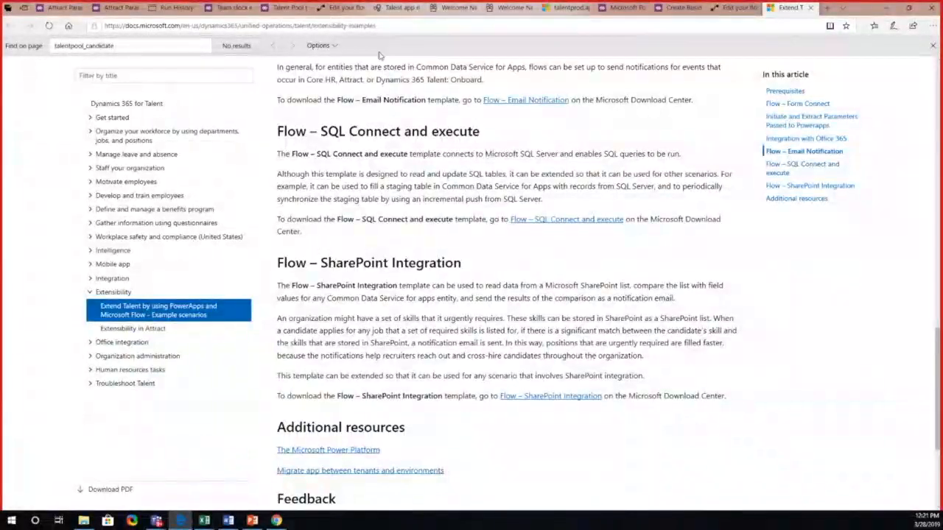
click(514, 103)
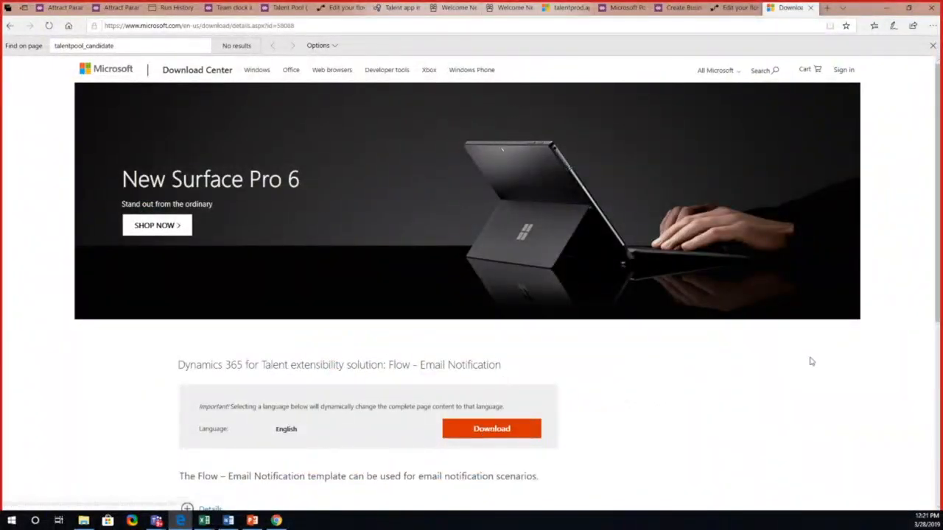
drag(940, 283, 924, 363)
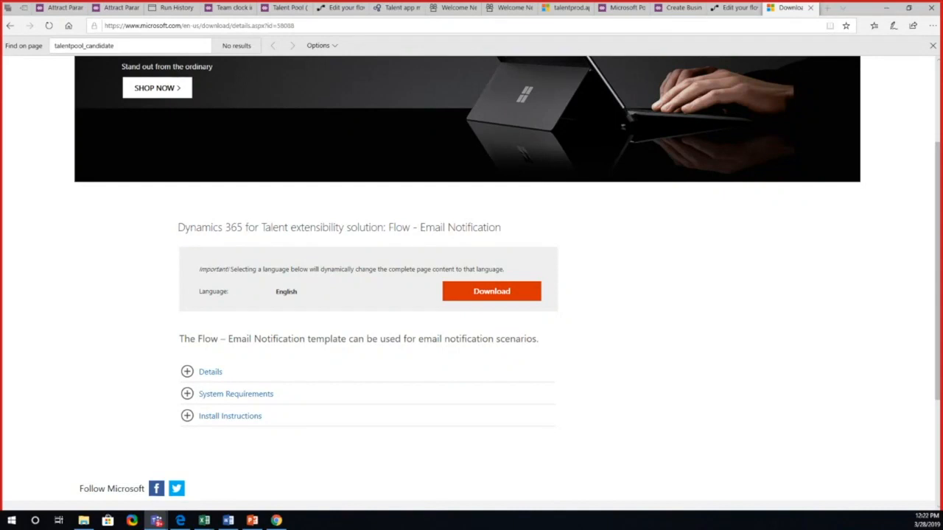
Step: Switch to the PowerPoint deck and revisit the Resources slide and the closing question-mark slide
click(252, 521)
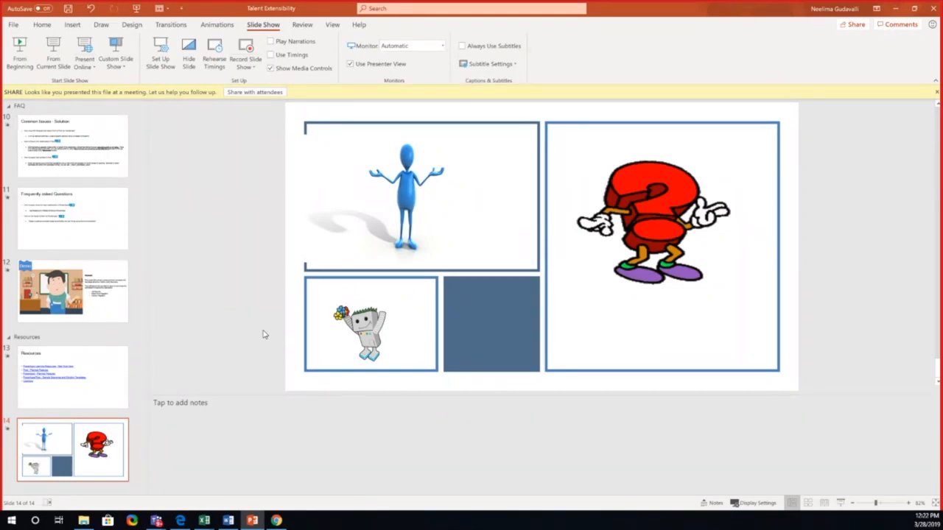
click(70, 381)
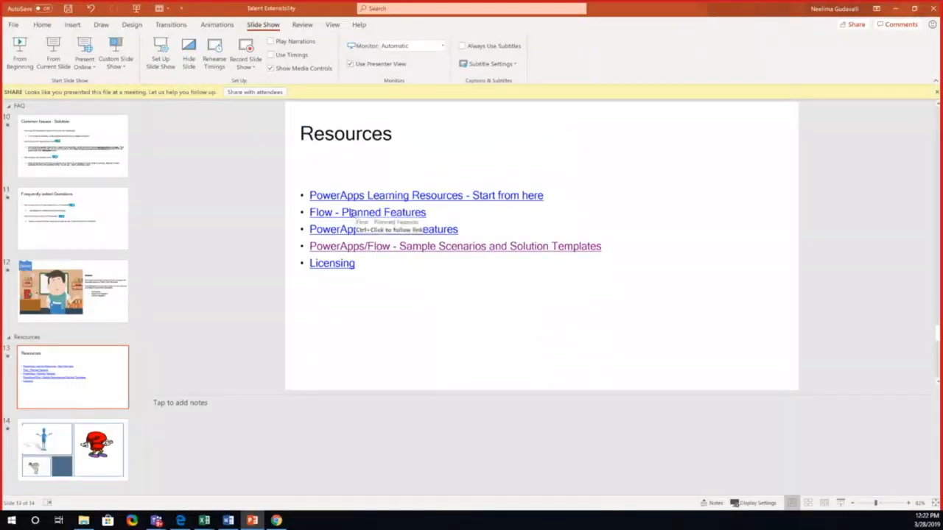
click(110, 439)
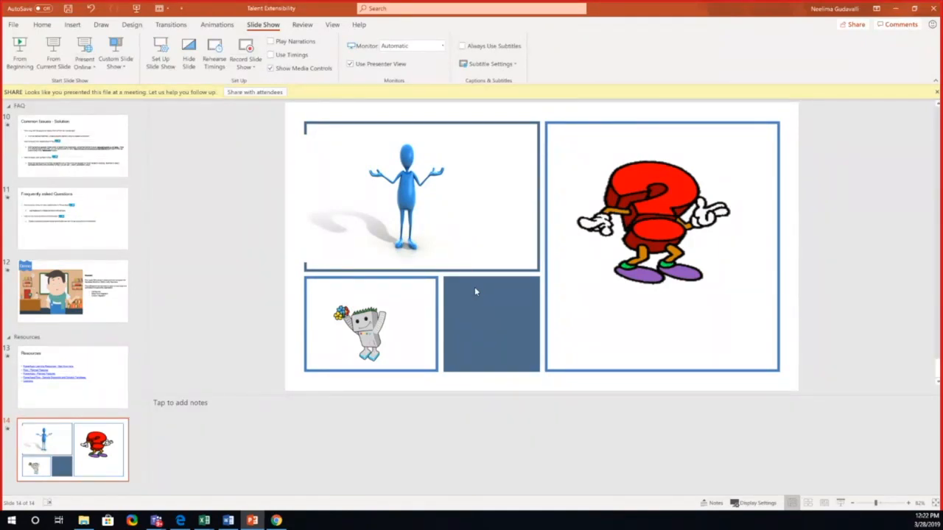
key(Up)
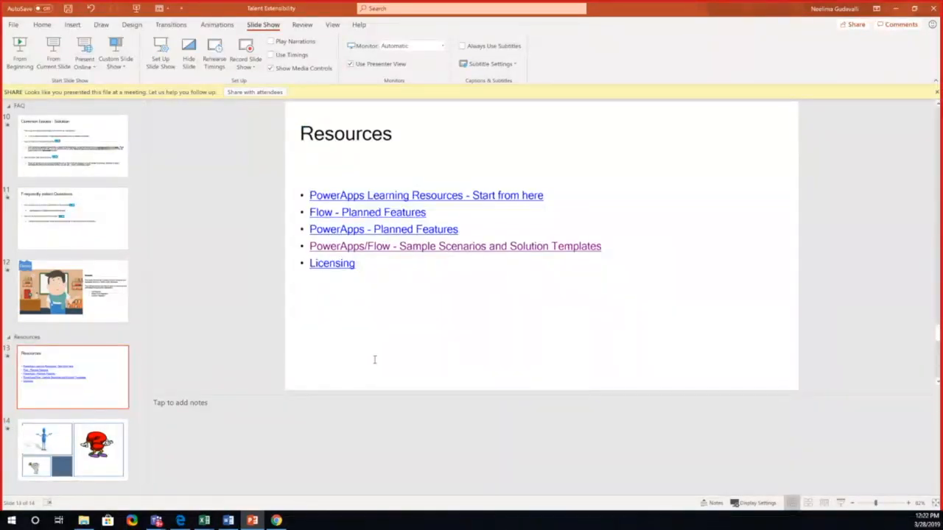
click(98, 449)
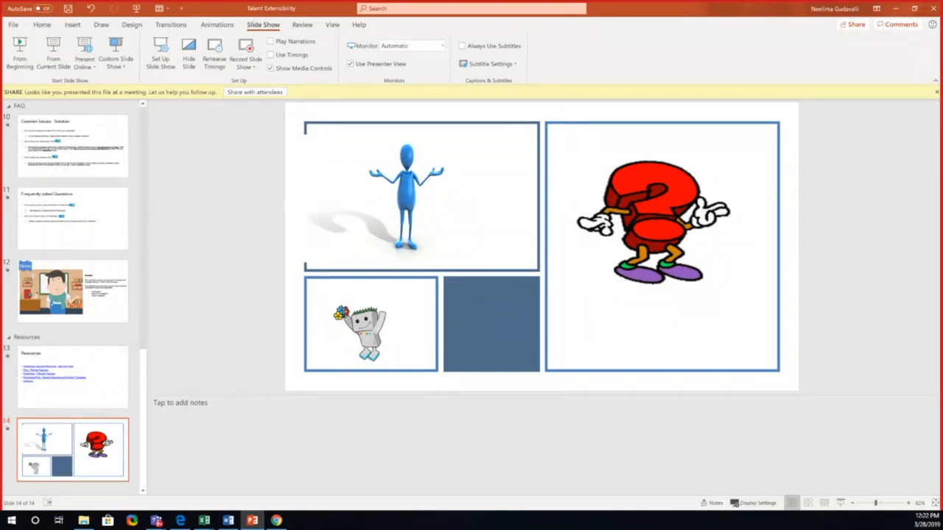
key(alt+Tab)
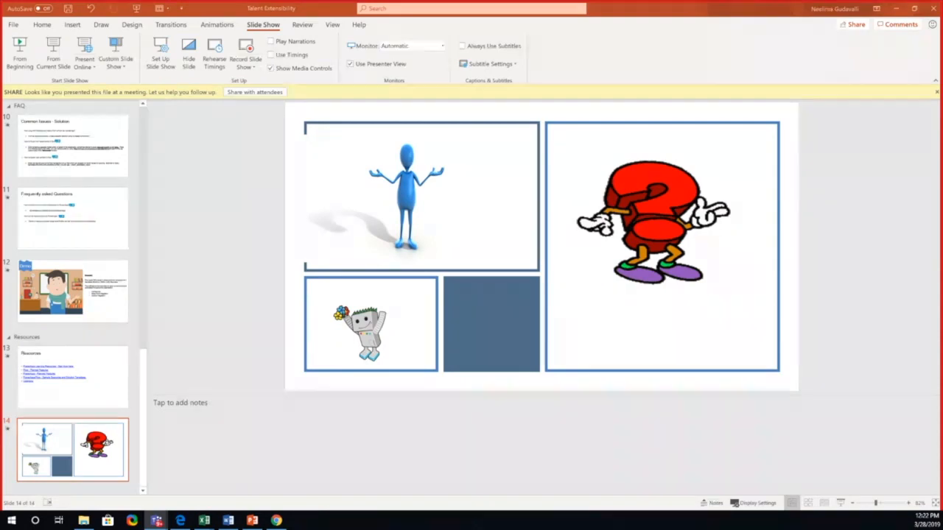
Step: Switch to Edge, open a new InPrivate window, and load the PowerApps site at web.powerapps.com
click(181, 521)
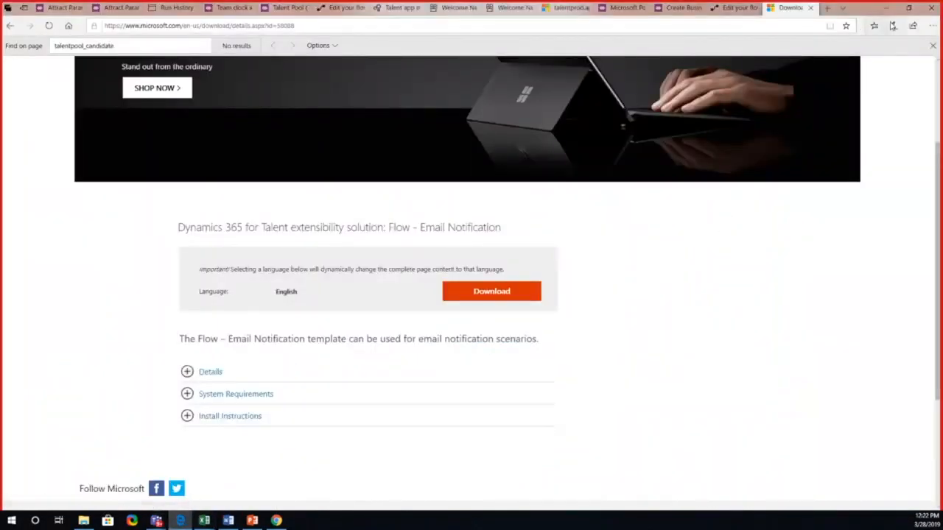
click(934, 28)
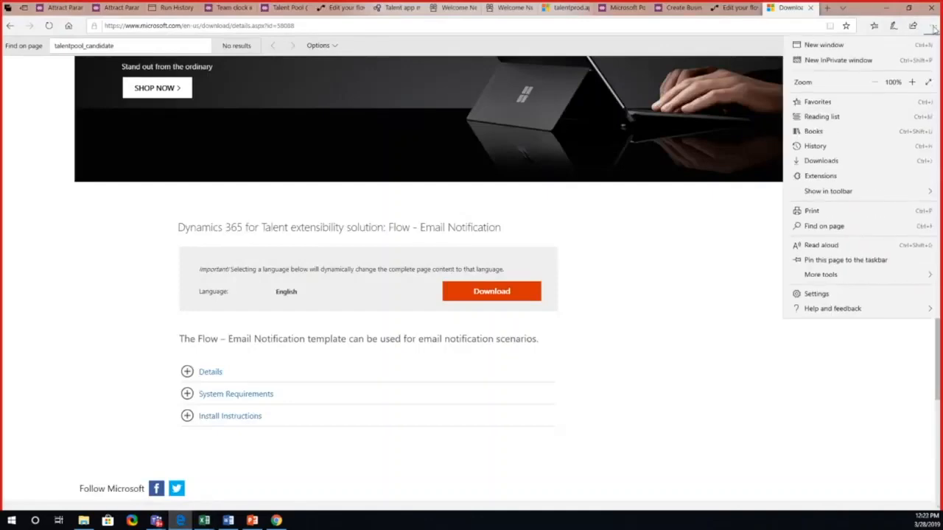
click(884, 64)
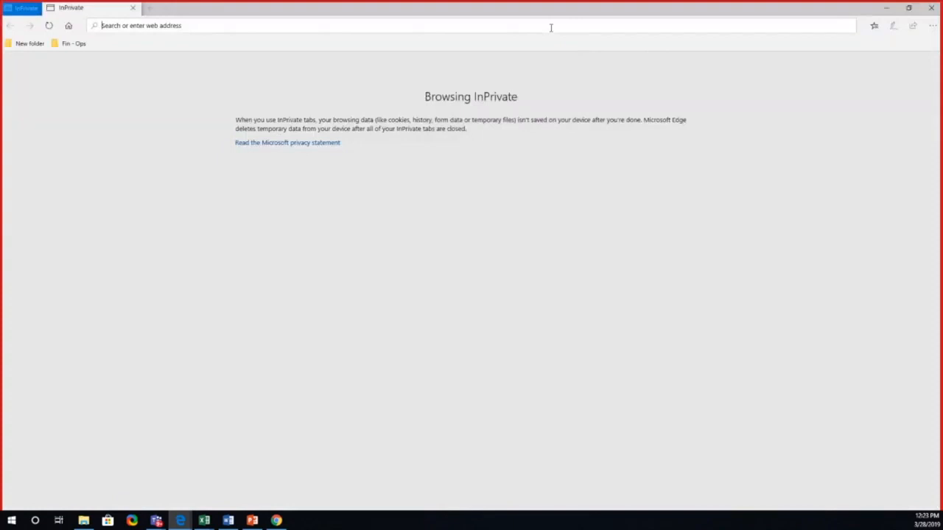
text(we)
key(Return)
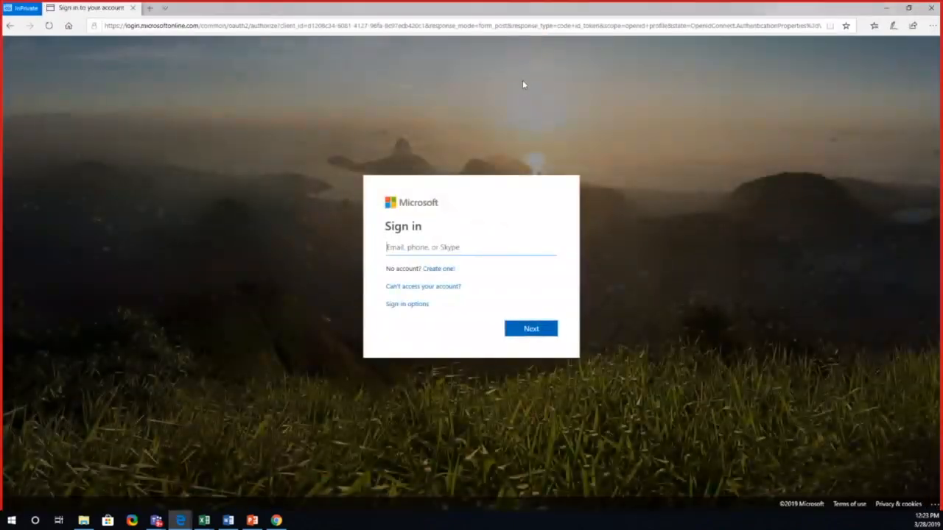
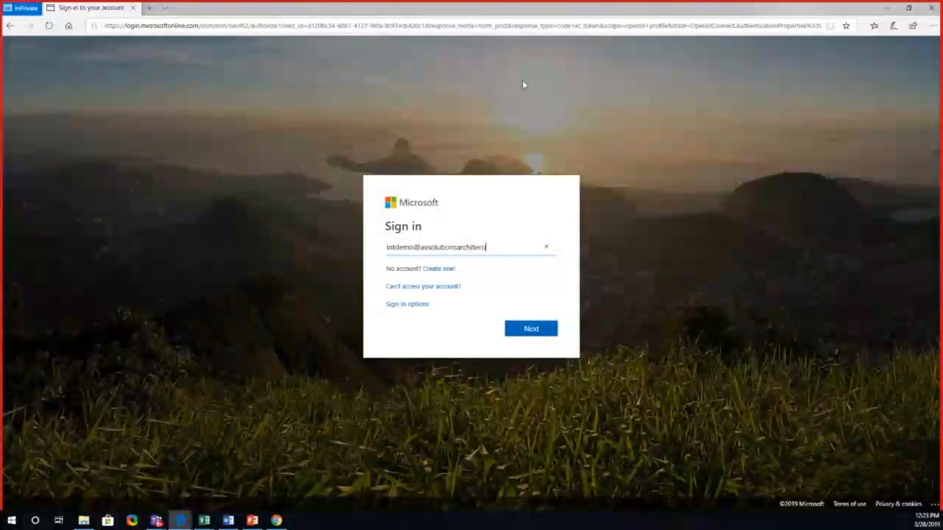
Step: Enter the demo account's e-mail on the Microsoft sign-in page and continue to the password prompt
click(536, 329)
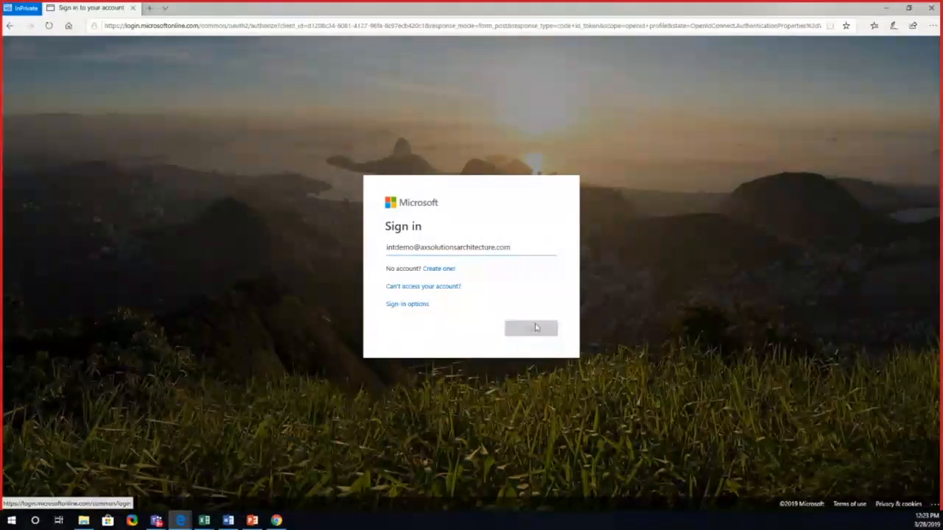
Step: Enter the account password, sign in, and choose to stay signed in
text(•••••)
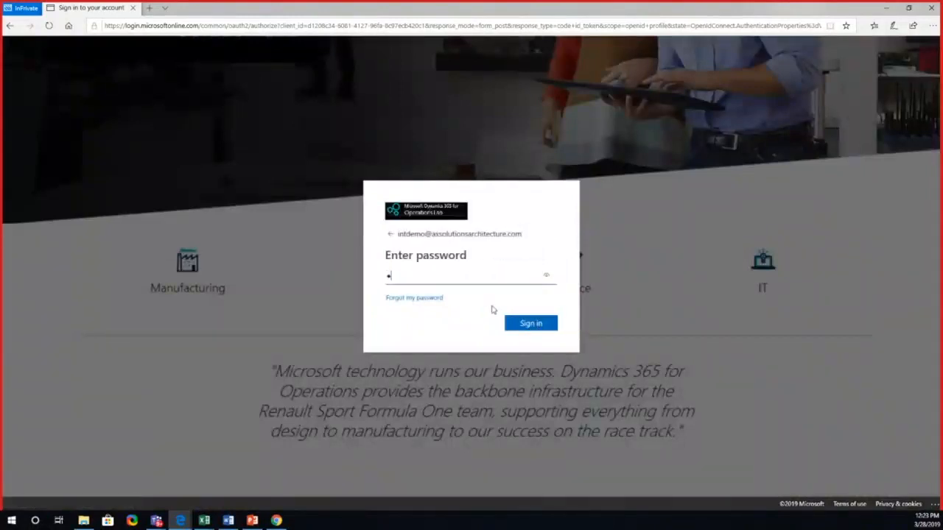
text(••••••)
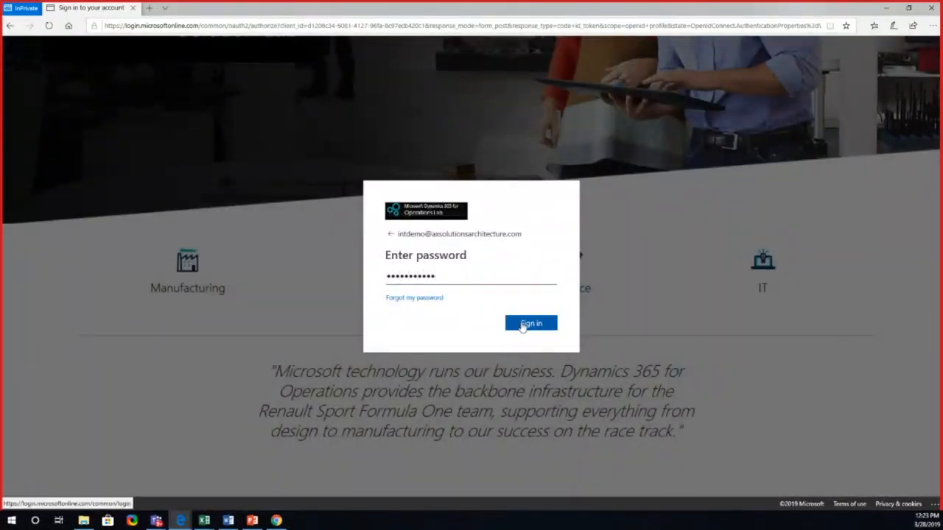
click(519, 326)
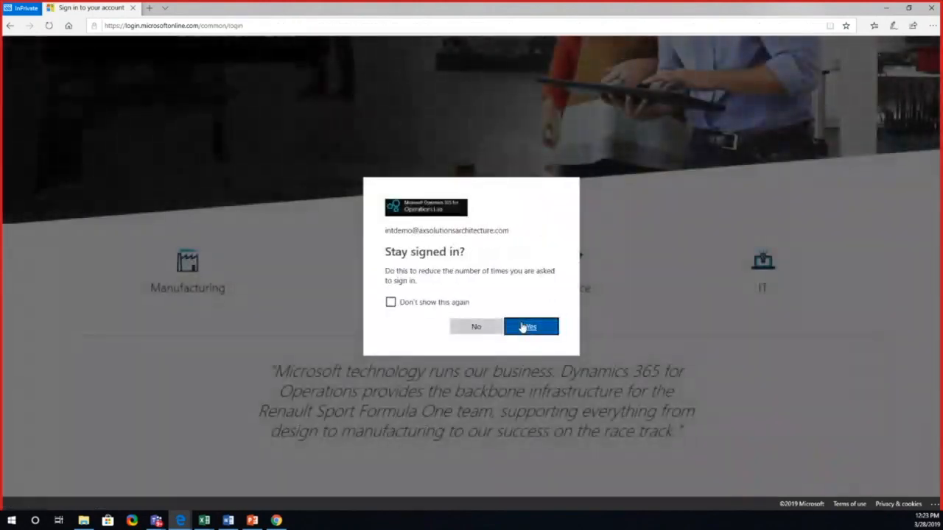
click(532, 329)
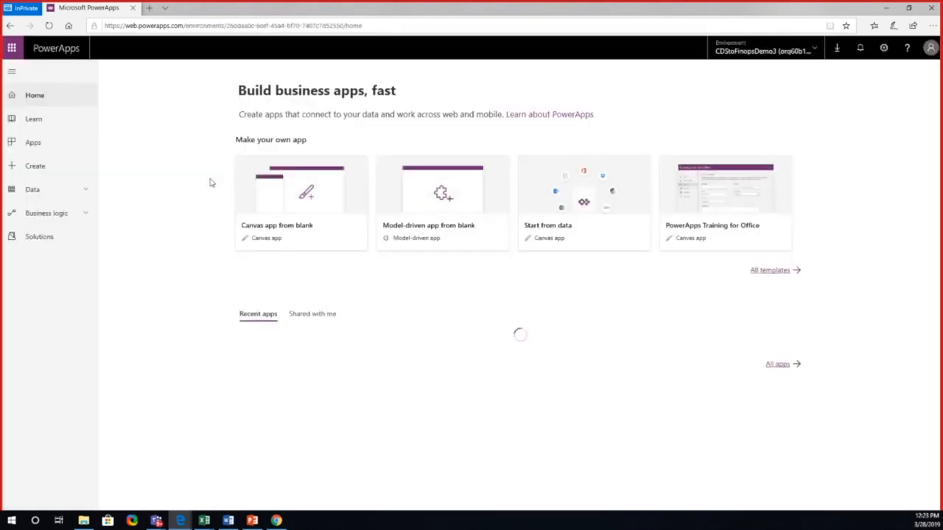
Step: Open the Custom connectors page in the Data area of PowerApps
click(87, 193)
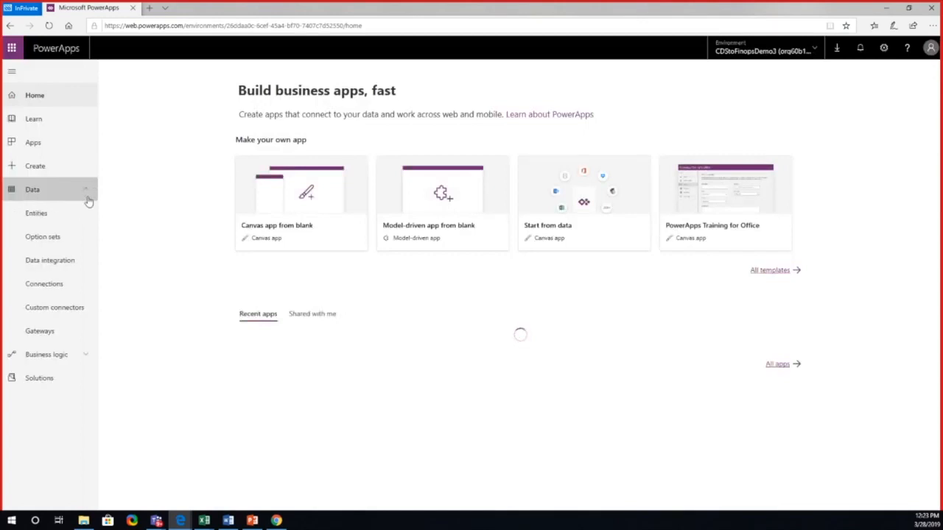
click(72, 308)
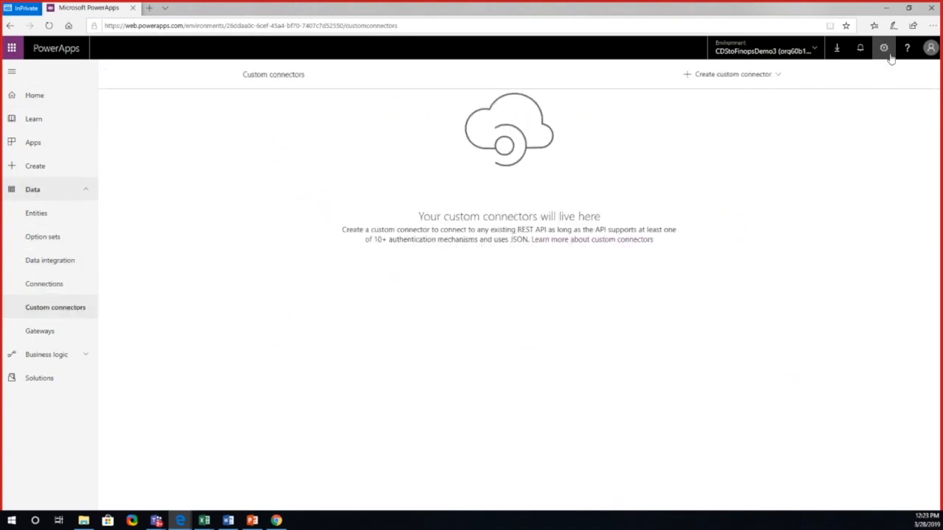
Step: Sign out of the current PowerApps account and choose to sign in with another account
click(930, 50)
click(834, 96)
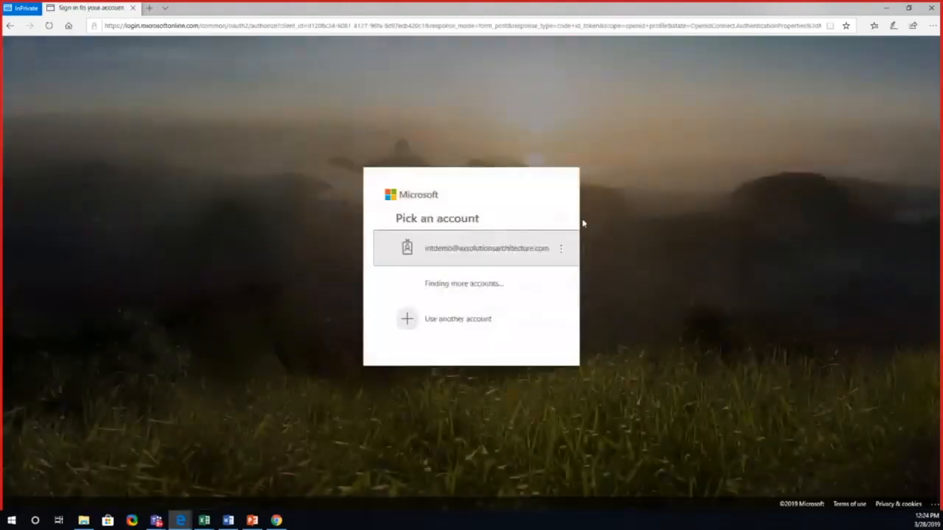
click(476, 305)
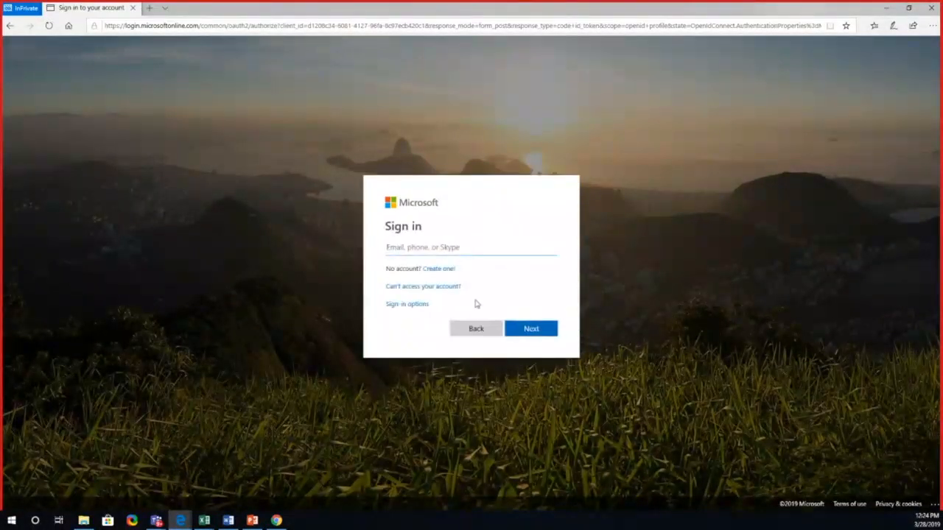
Step: Enter the other account's e-mail and password on the Microsoft sign-in page and sign in to PowerApps
key(BackSpace)
key(BackSpace)
key(BackSpace)
key(BackSpace)
key(BackSpace)
key(BackSpace)
key(BackSpace)
key(BackSpace)
key(BackSpace)
key(BackSpace)
key(BackSpace)
key(BackSpace)
key(BackSpace)
key(BackSpace)
key(BackSpace)
key(BackSpace)
key(BackSpace)
key(BackSpace)
key(BackSpace)
key(BackSpace)
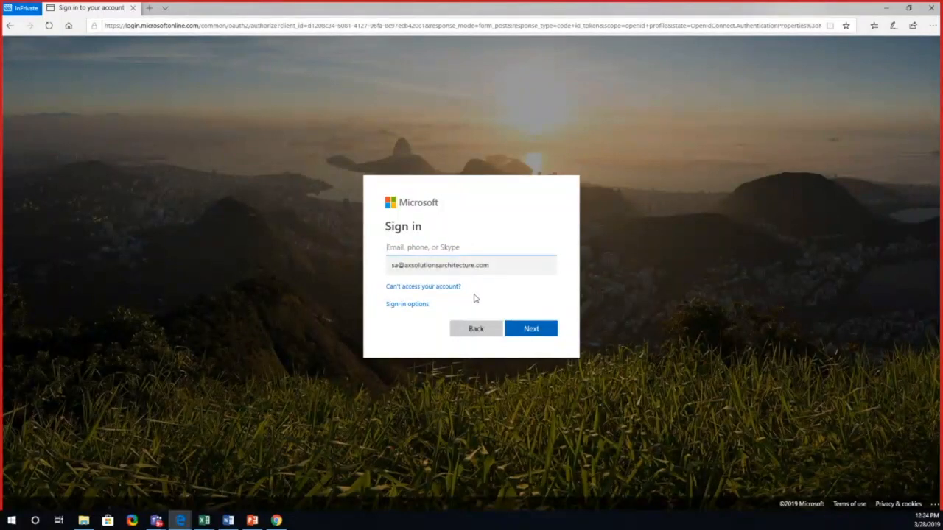
click(468, 273)
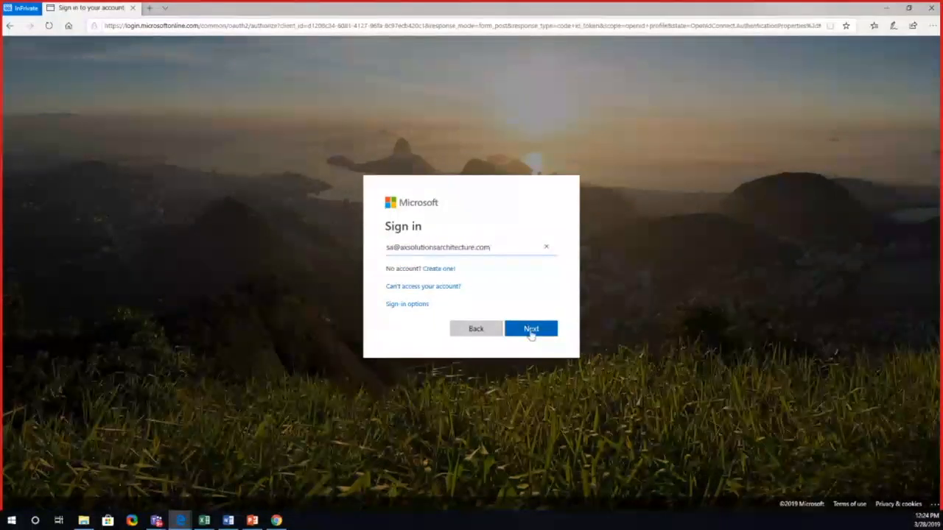
click(532, 330)
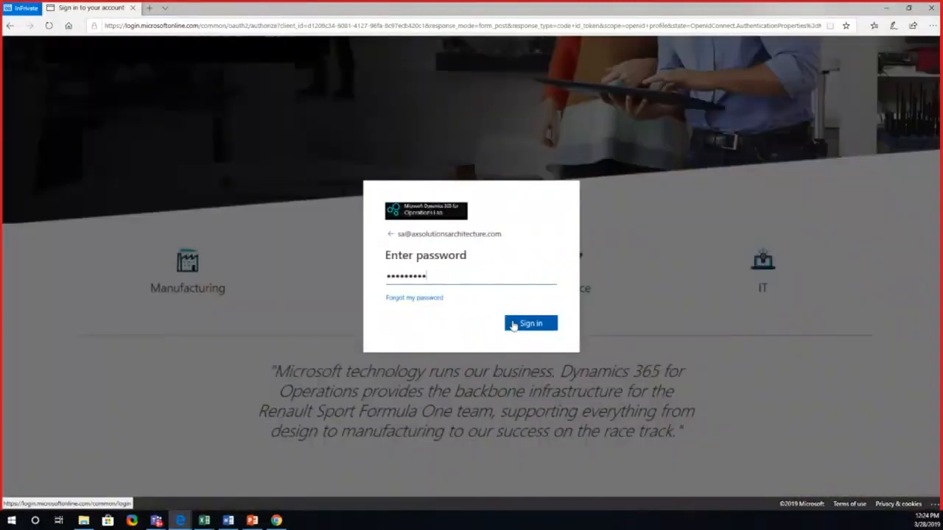
click(514, 326)
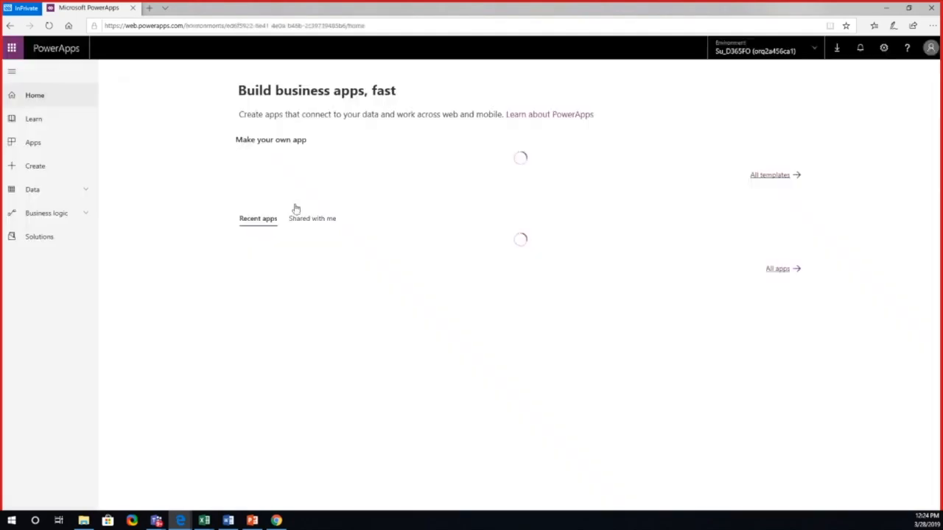
Step: Open the Custom connectors page in the Data area and switch the environment to CDStoFinopsDemo3
click(85, 200)
click(64, 308)
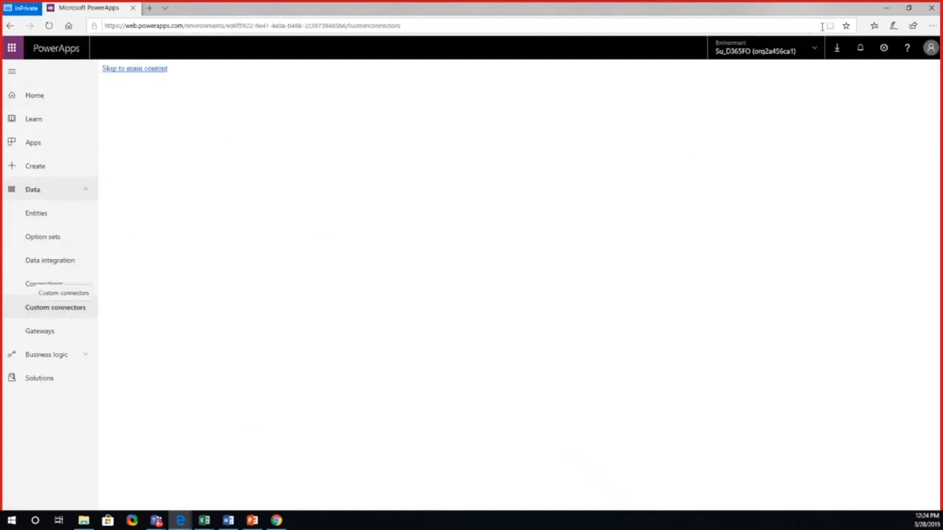
click(817, 50)
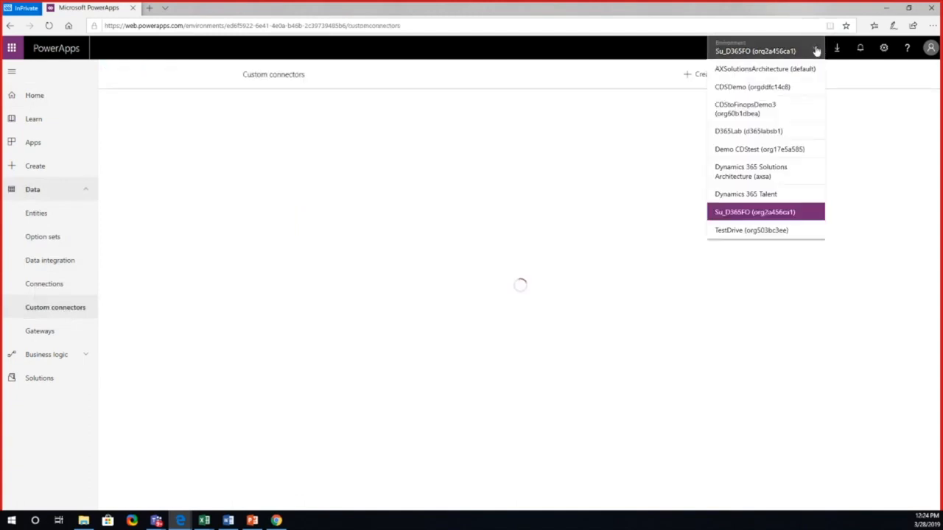
click(766, 116)
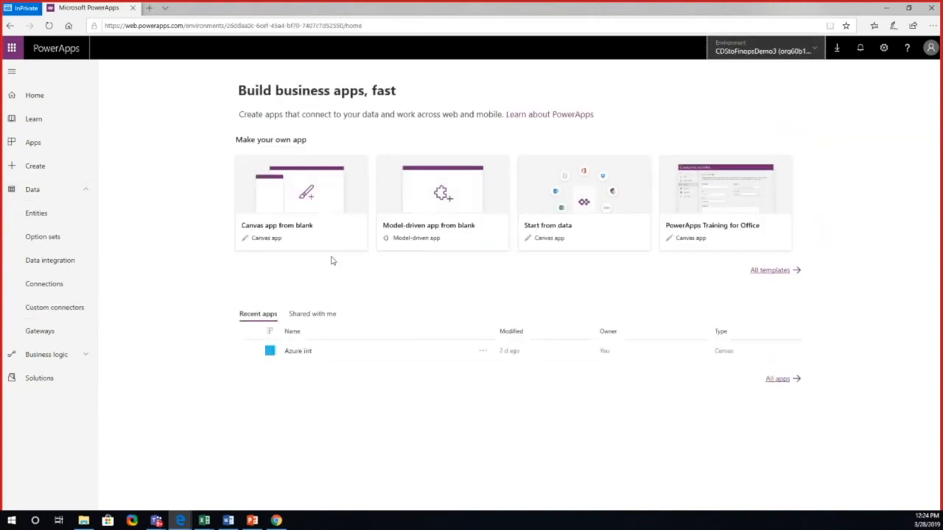
Step: Run the Azure int canvas app from the recent apps and also open it for editing
click(305, 354)
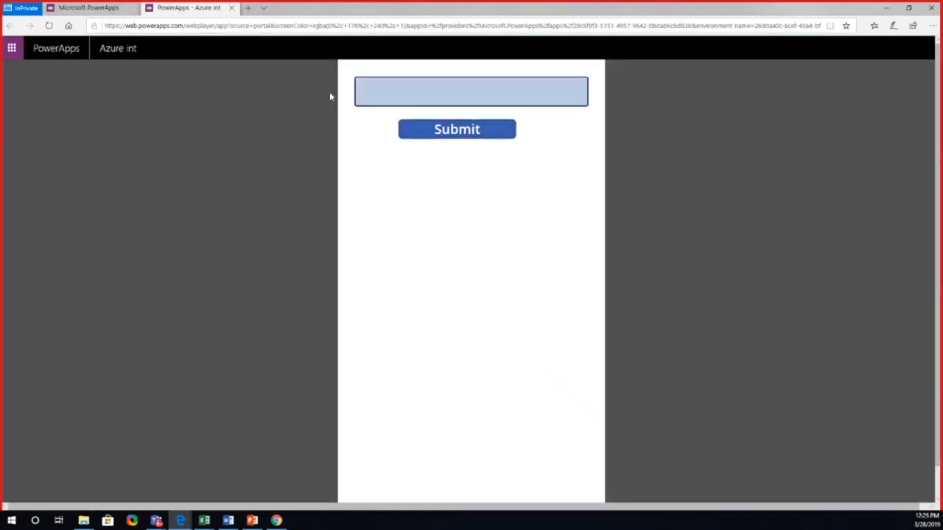
click(400, 93)
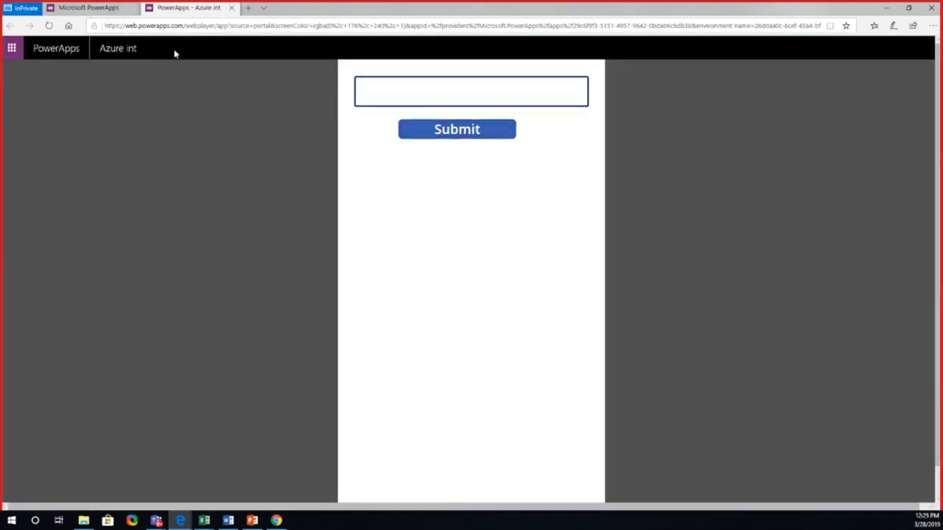
click(88, 8)
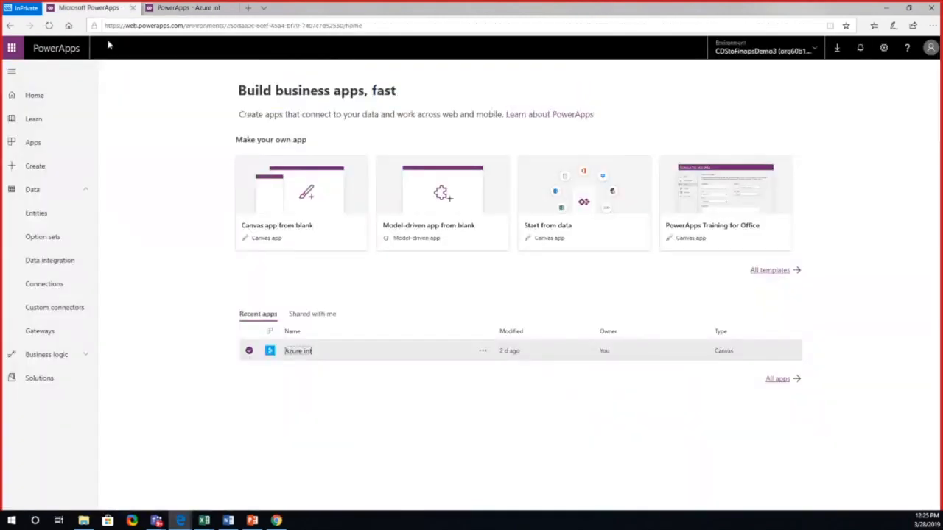
click(483, 352)
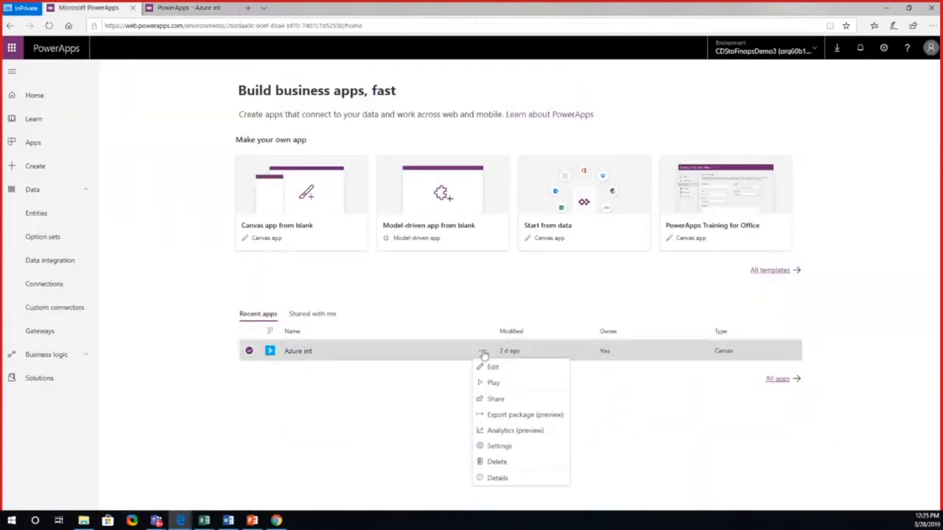
click(495, 368)
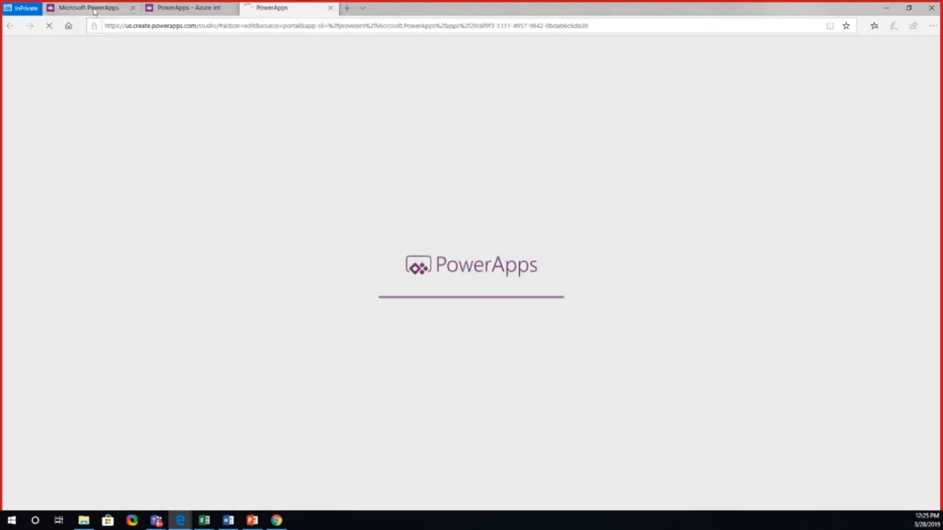
Step: Return to the PowerApps portal and open the TalentApp custom connector for editing
click(94, 9)
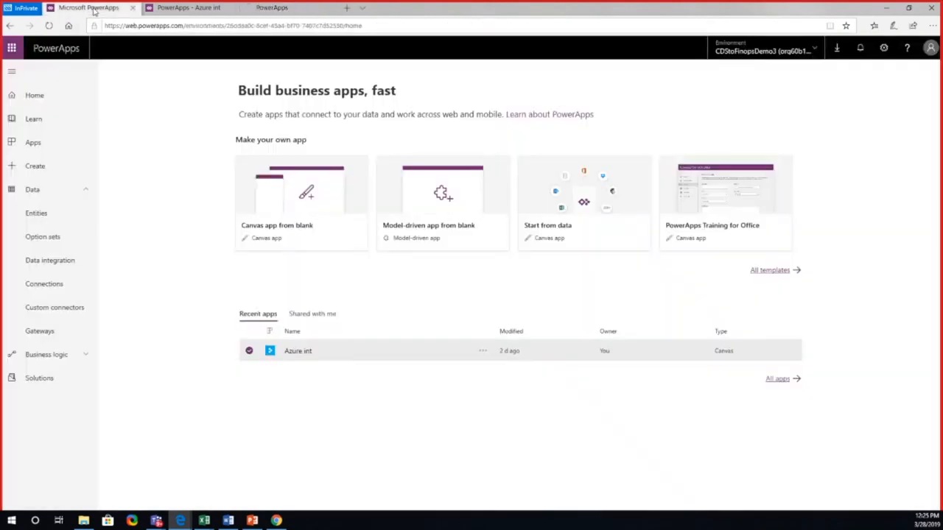
click(71, 309)
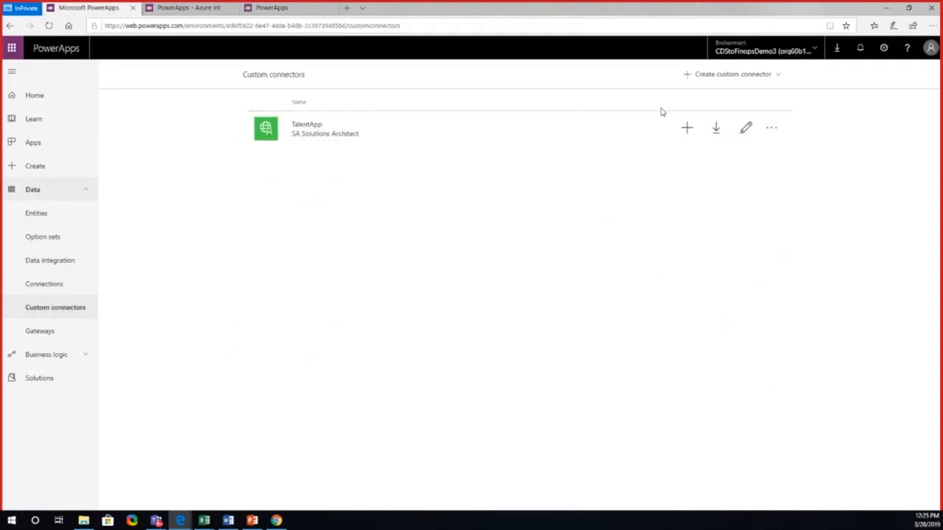
click(746, 127)
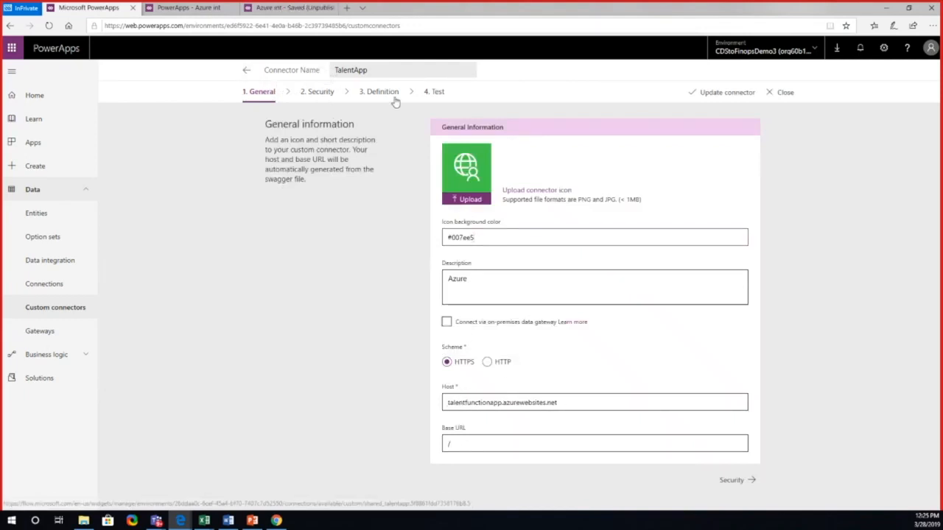
Step: Review the TalentApp connector's security settings and its definition, from the general action details through request, response and validation
click(327, 101)
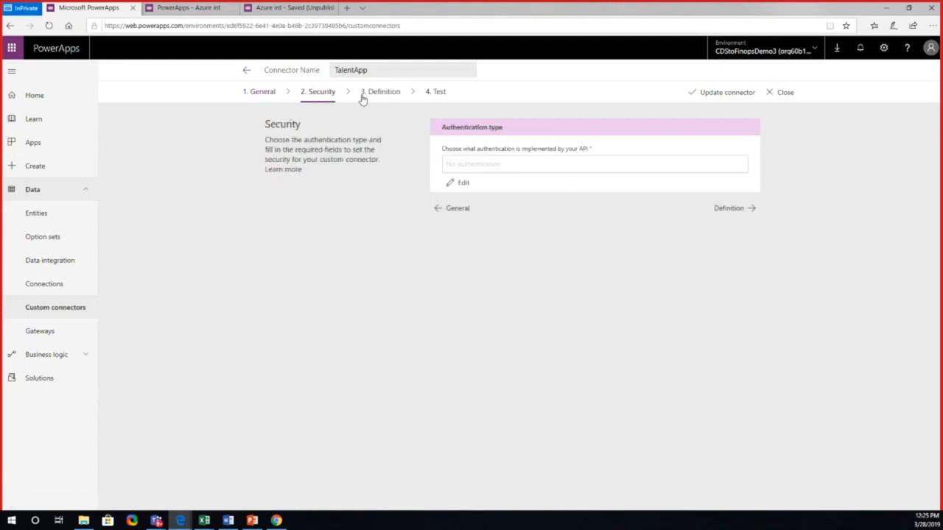
click(364, 96)
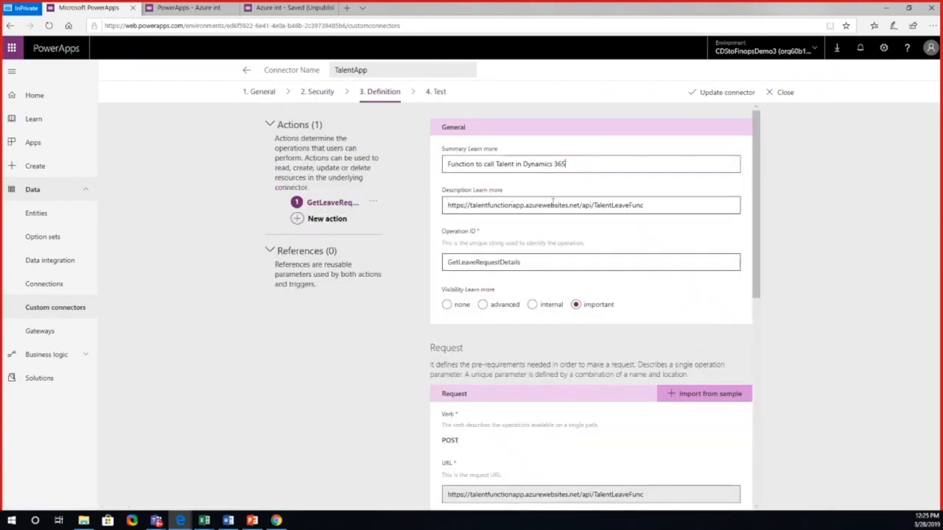
drag(754, 239, 763, 428)
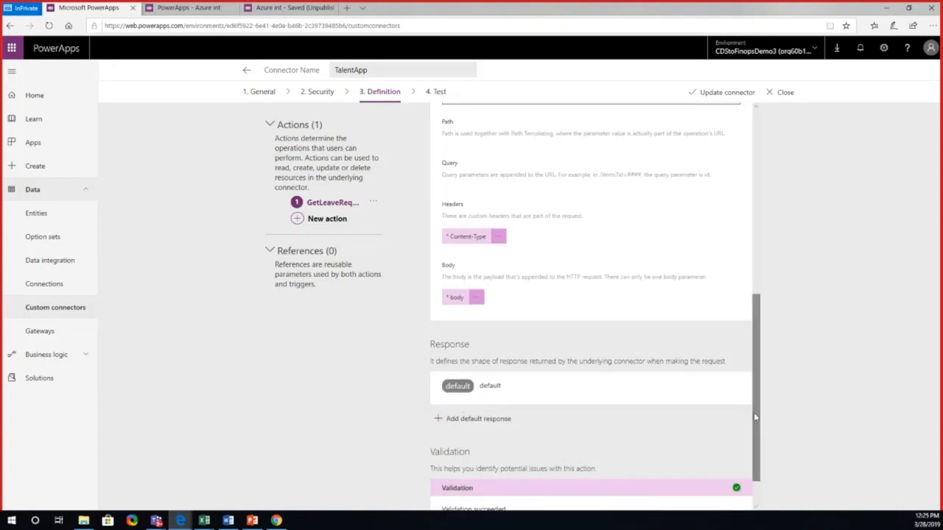
drag(754, 434, 755, 454)
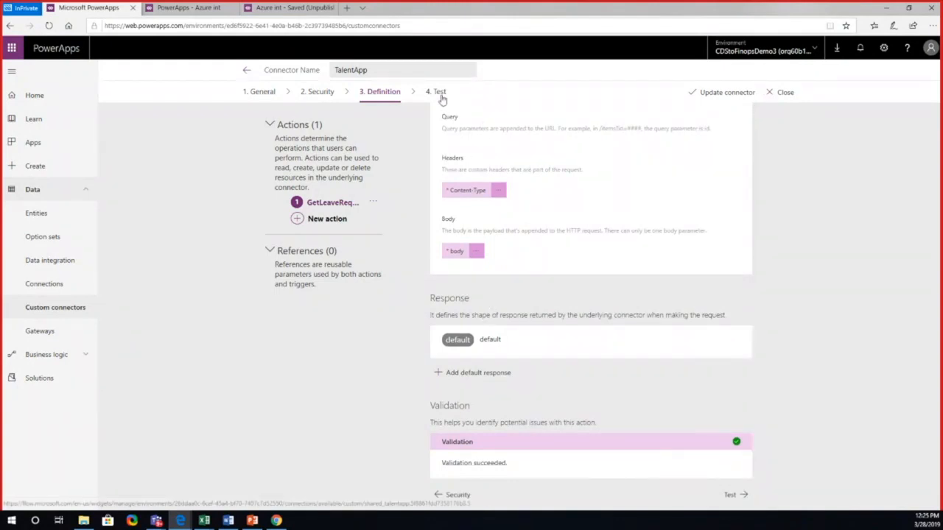
drag(756, 401, 768, 199)
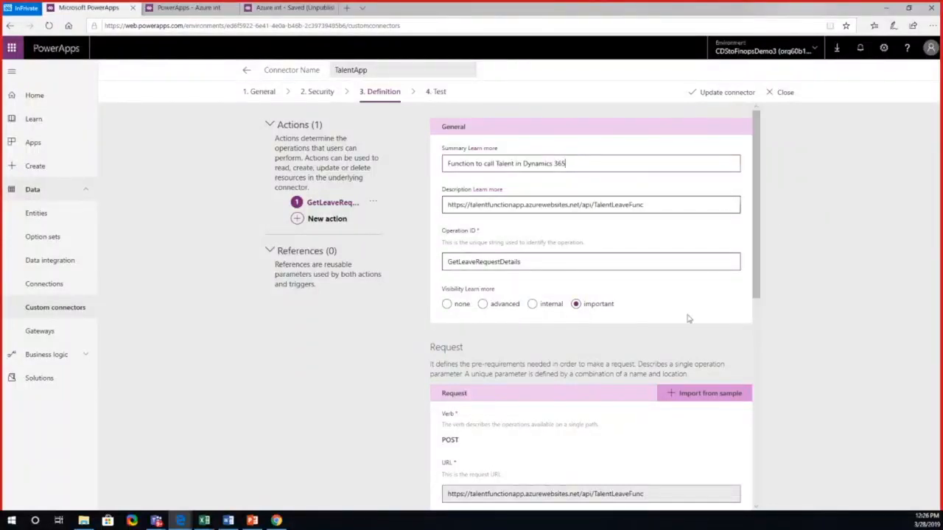
drag(759, 291, 759, 489)
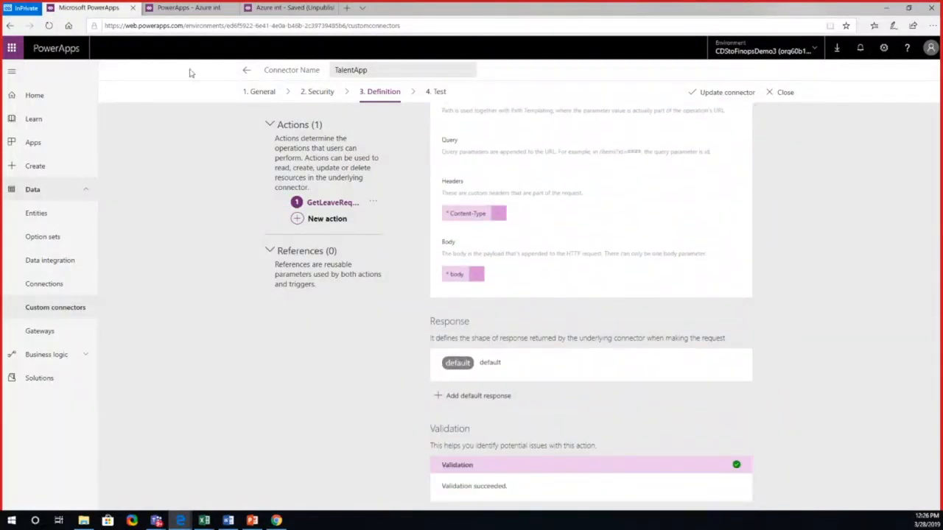
Step: Switch to the Azure int app in PowerApps Studio, skip the welcome dialog, and select DataTable1 on the LandingPage
click(188, 7)
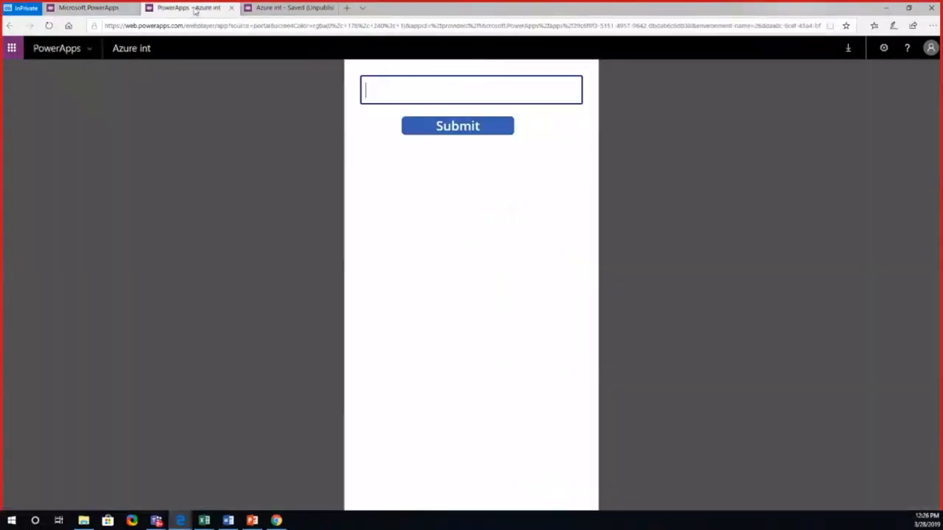
click(266, 11)
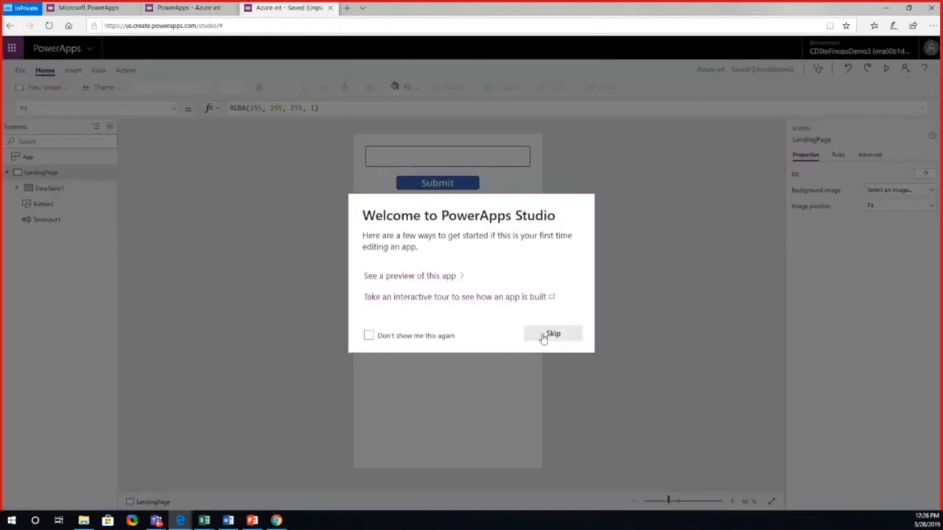
click(551, 335)
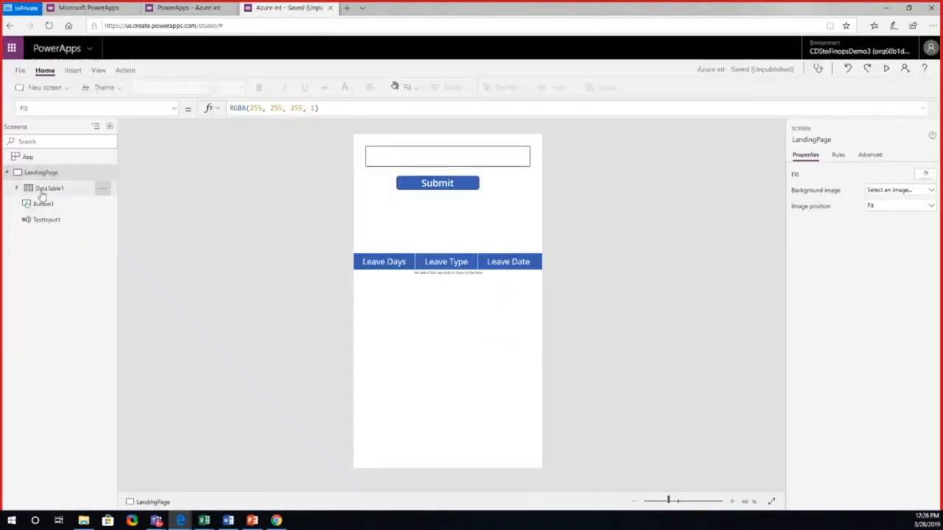
click(46, 189)
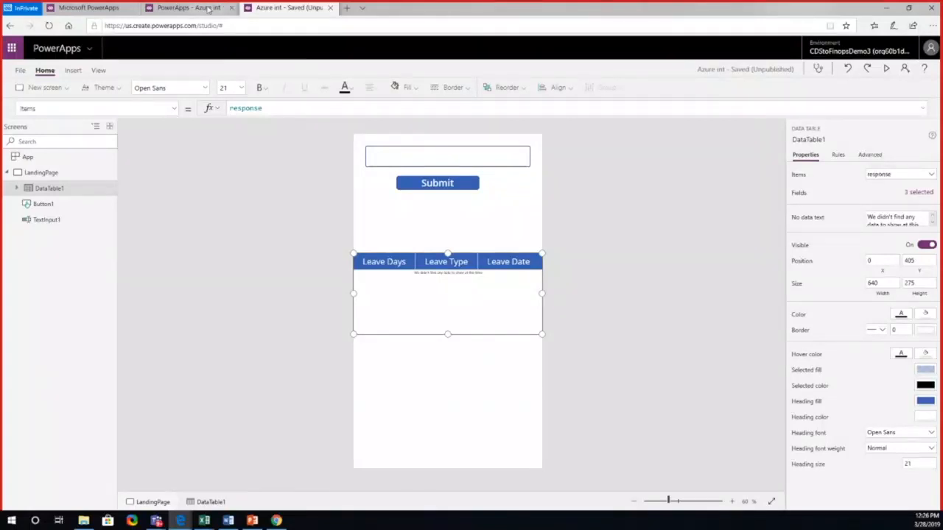
Step: Revisit the TalentApp connector definition and the running Azure int app, and return to the app in PowerApps Studio
click(208, 8)
click(89, 7)
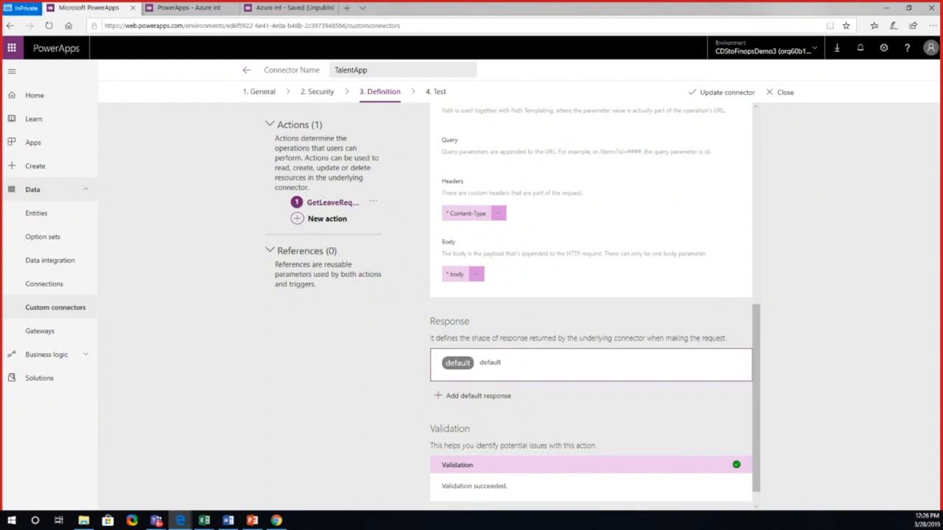
click(188, 7)
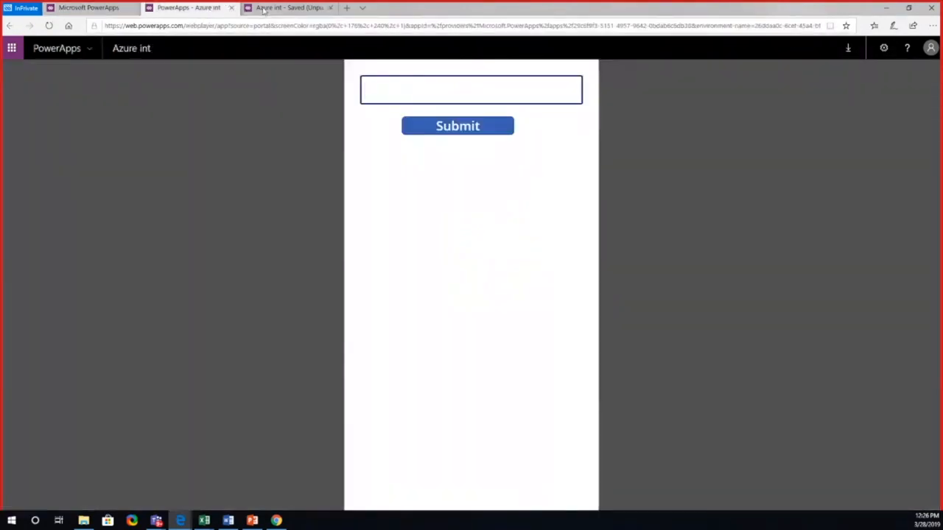
click(288, 8)
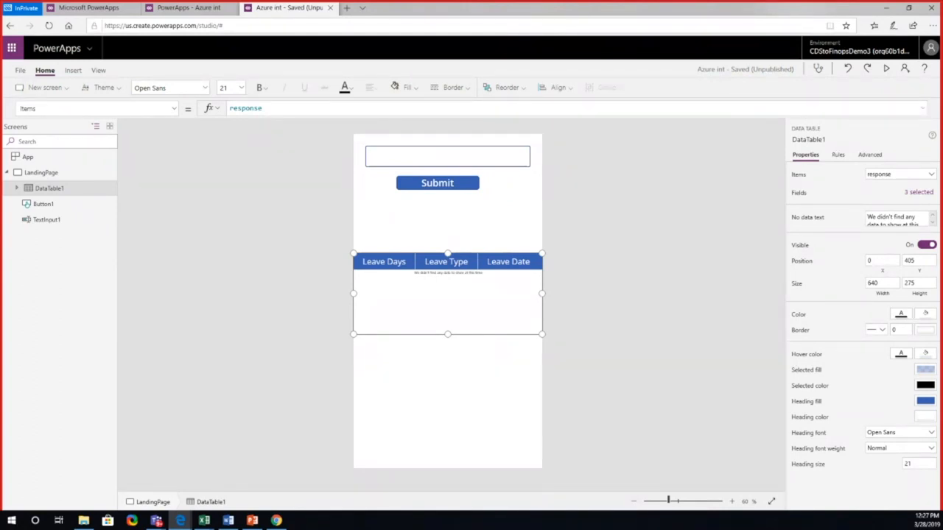
key(alt+Tab)
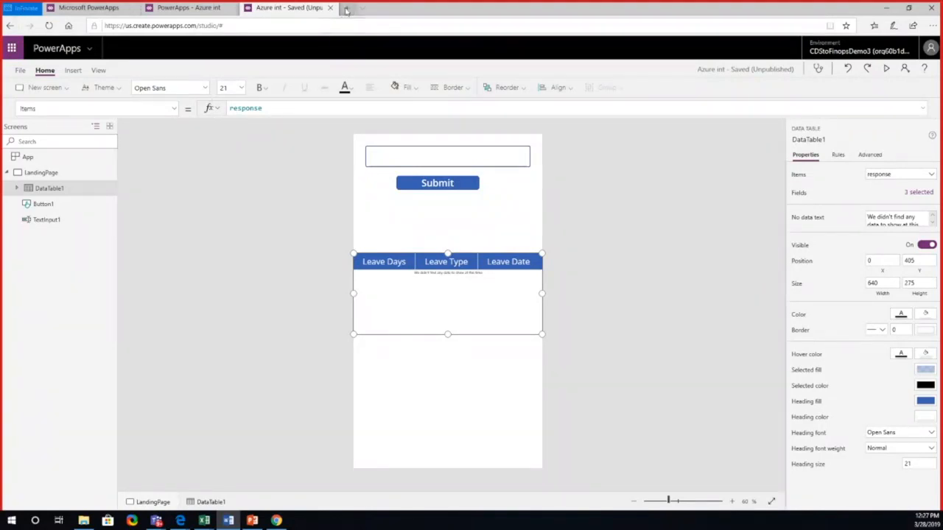
Step: Return to the PowerApps portal, search the Data entities for "Leave", and open the Leave Request Detail entity
click(86, 8)
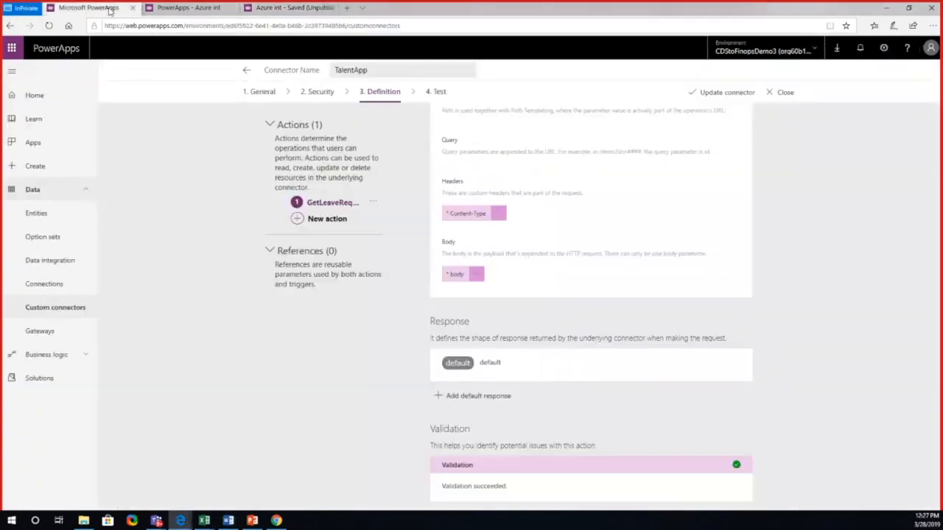
click(59, 213)
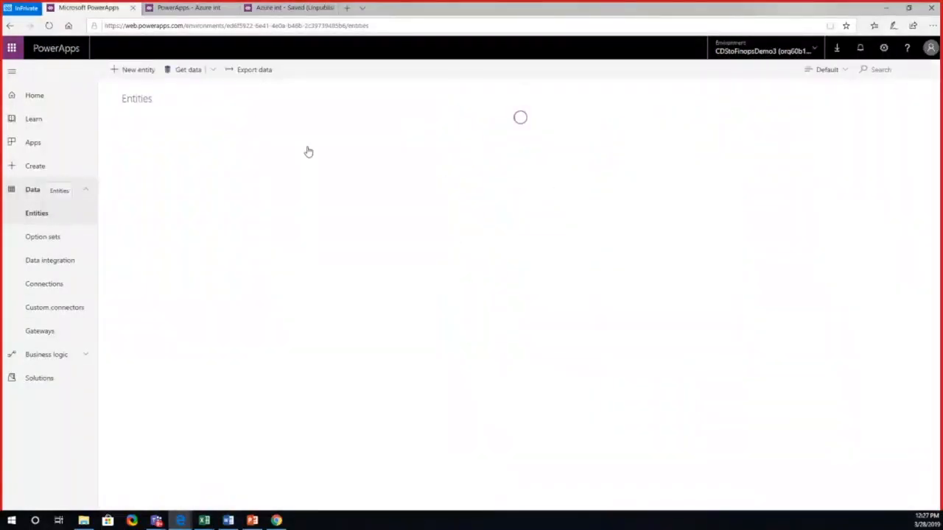
click(879, 68)
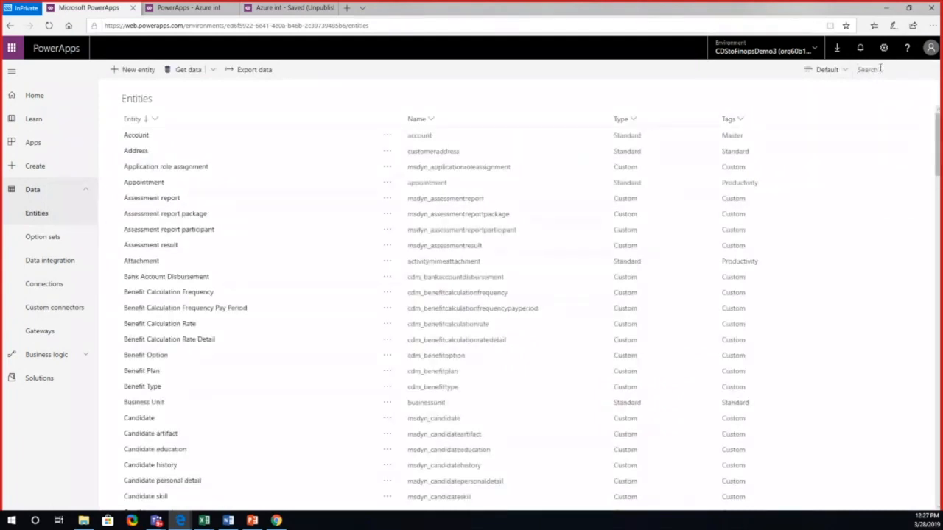
text(La)
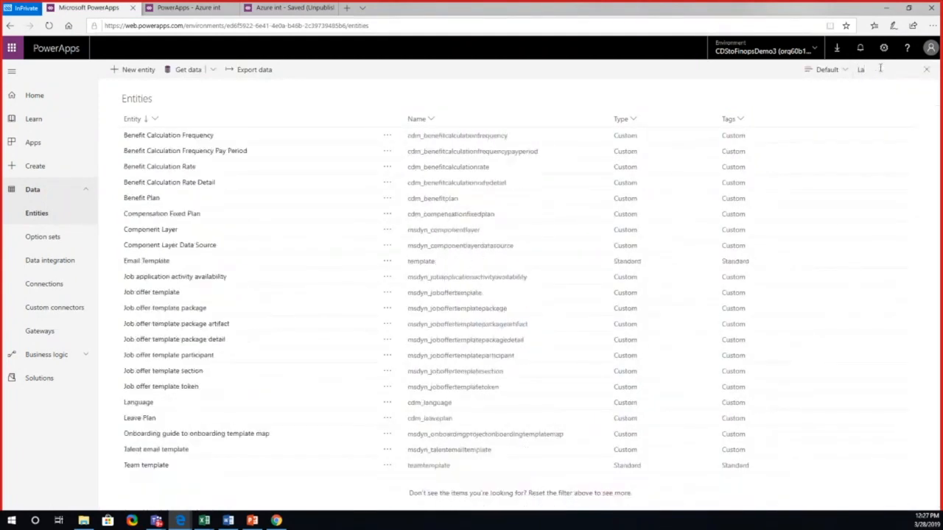
text(eave)
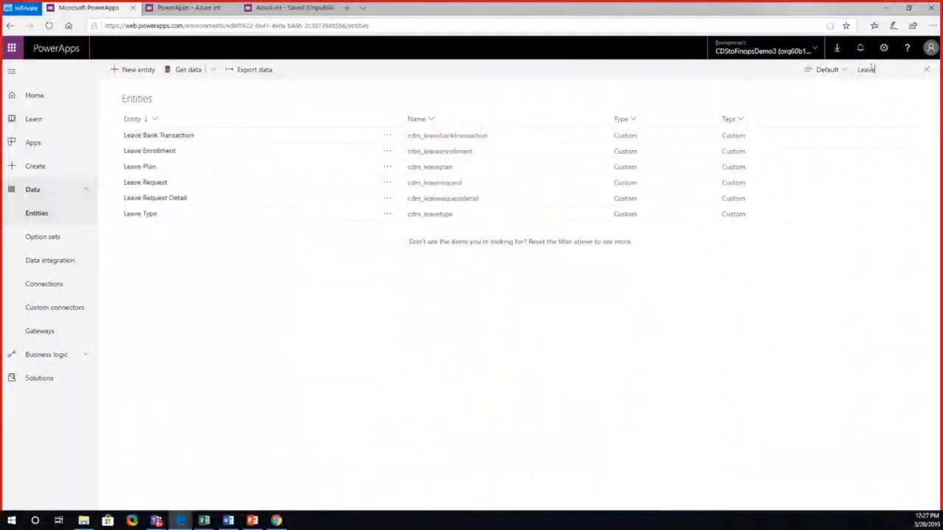
click(188, 200)
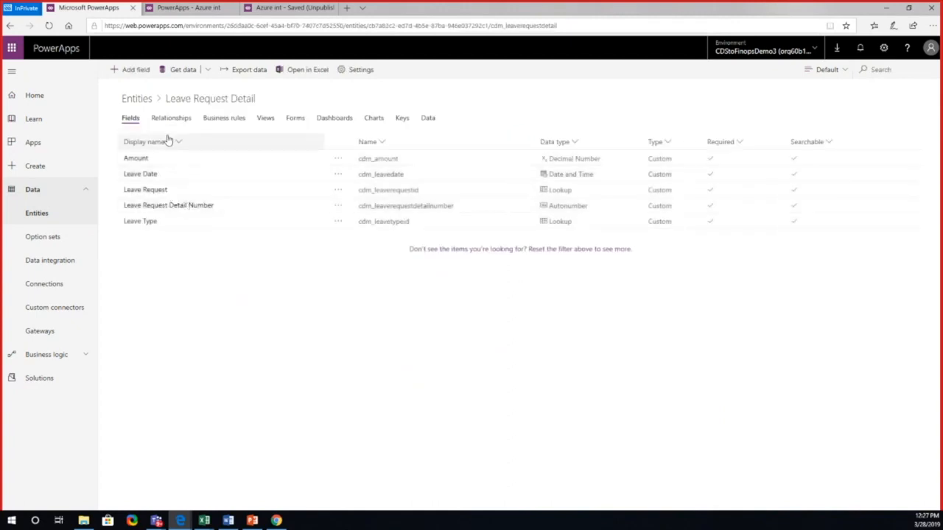
Step: Copy LEAVEREQDETAIL0001001 from the Leave Request Detail entity's data and submit it in the running Azure int app
click(428, 119)
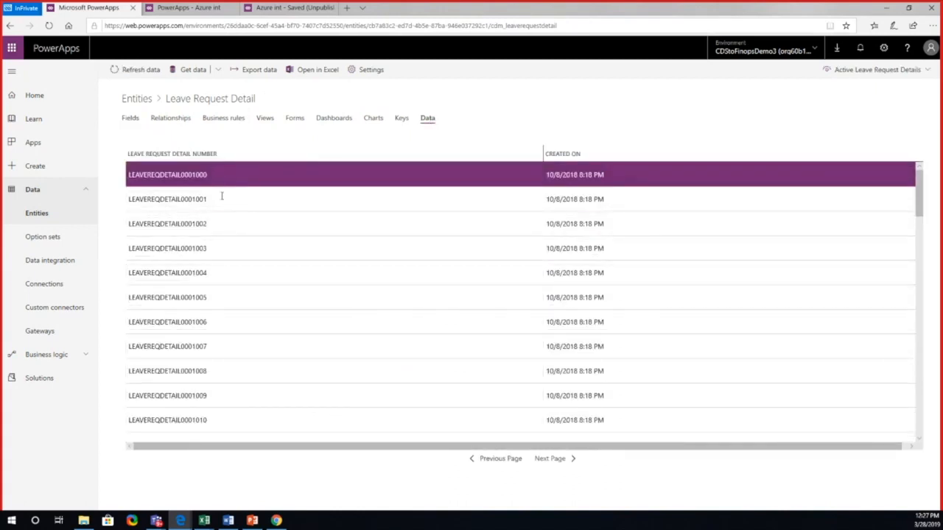
click(220, 197)
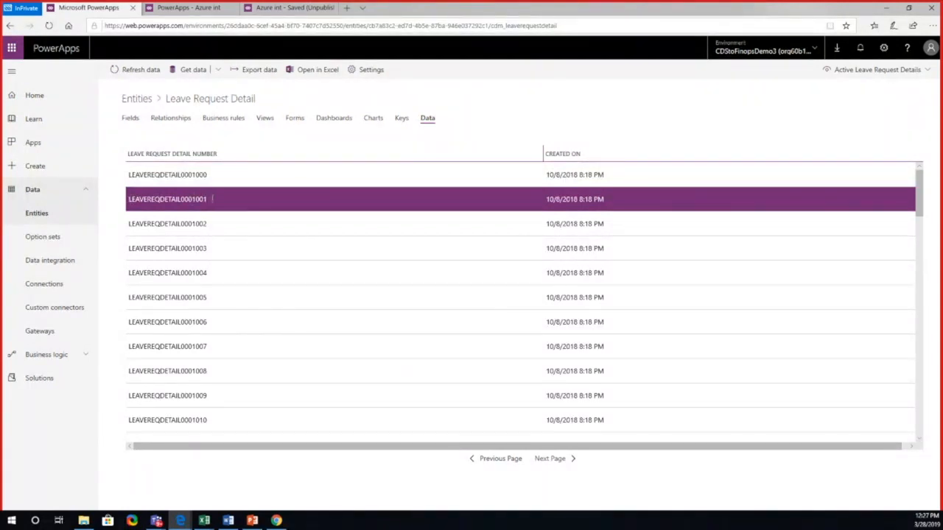
click(208, 9)
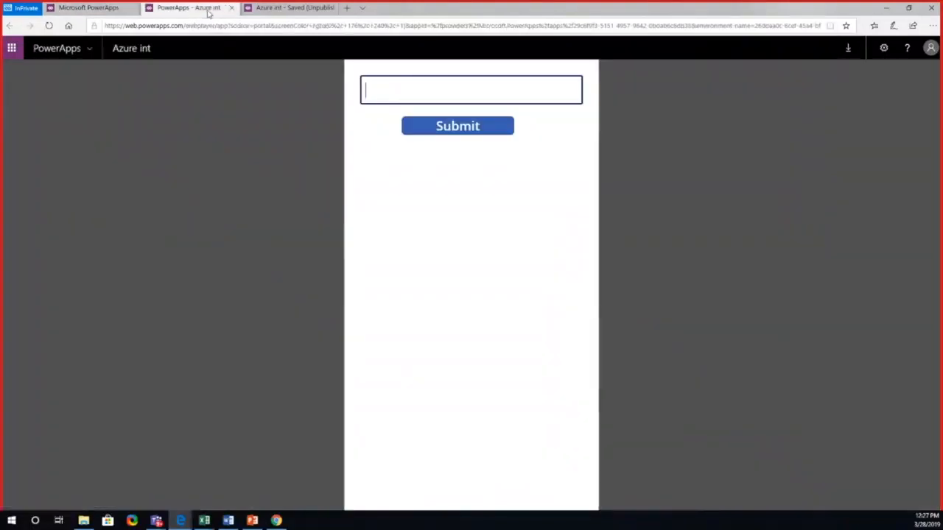
text(LEAVEREQDETAIL0001001)
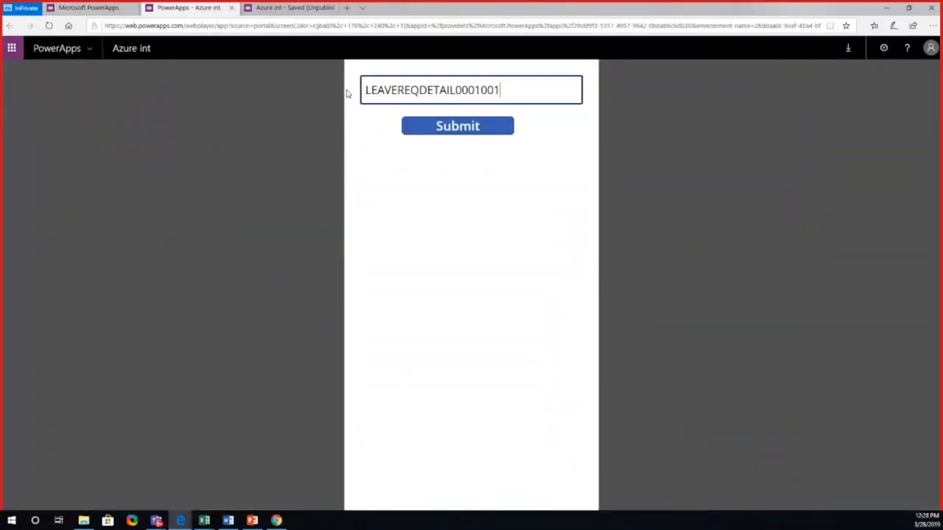
click(460, 129)
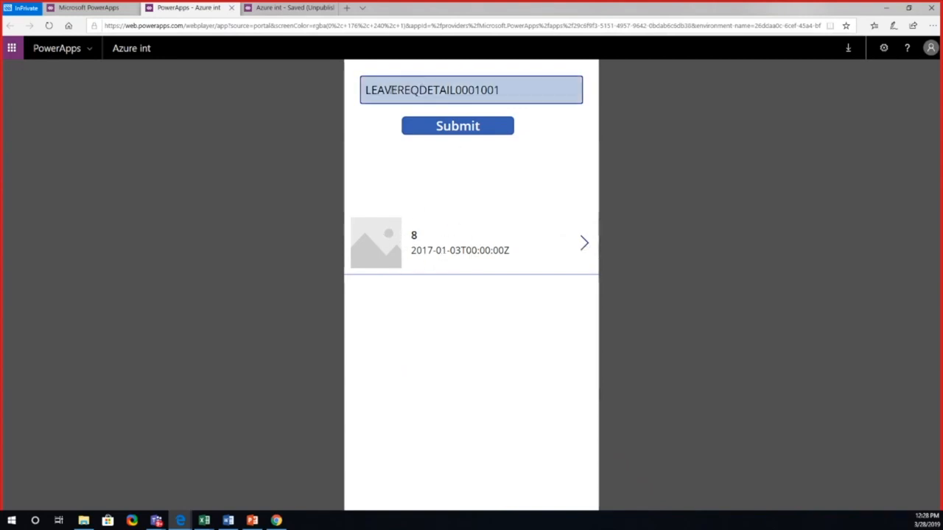
Step: Check the submitted request number in the running app against the entity's data, and return to the app in PowerApps Studio
drag(364, 90, 498, 92)
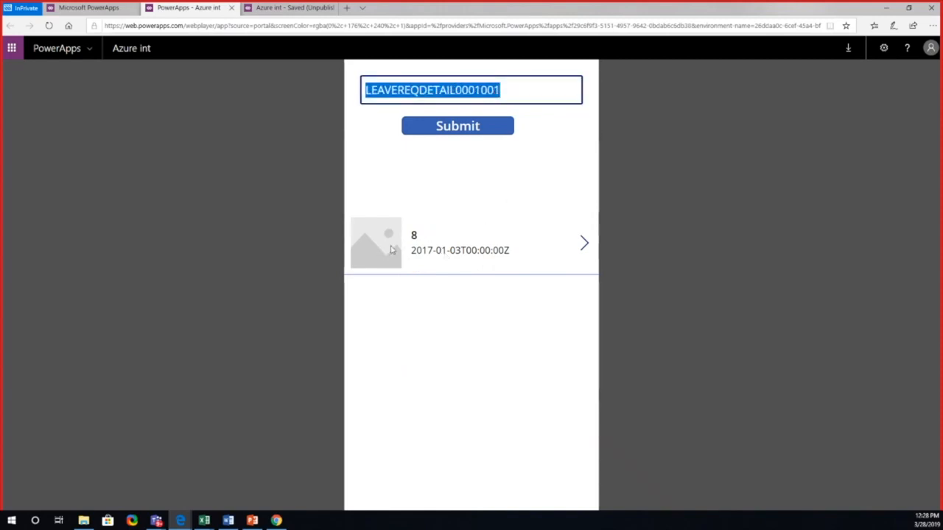
click(283, 9)
click(112, 9)
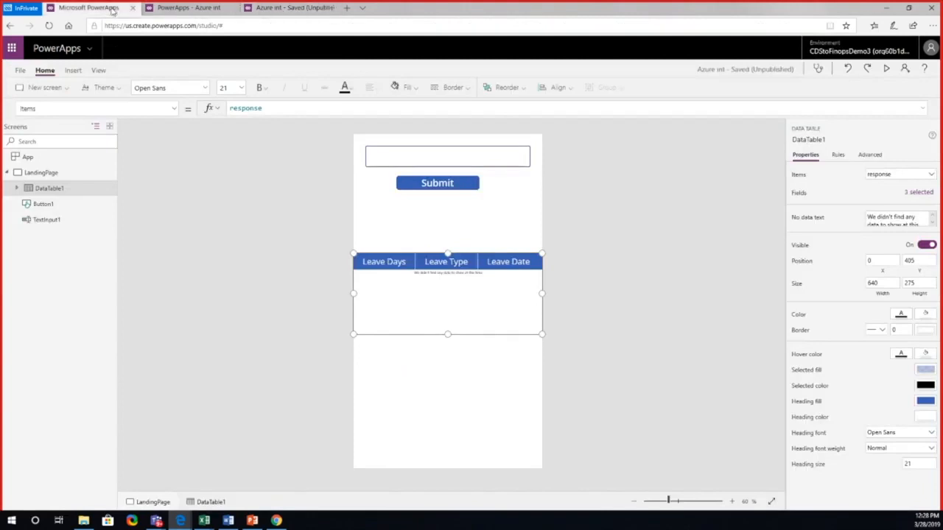
click(203, 9)
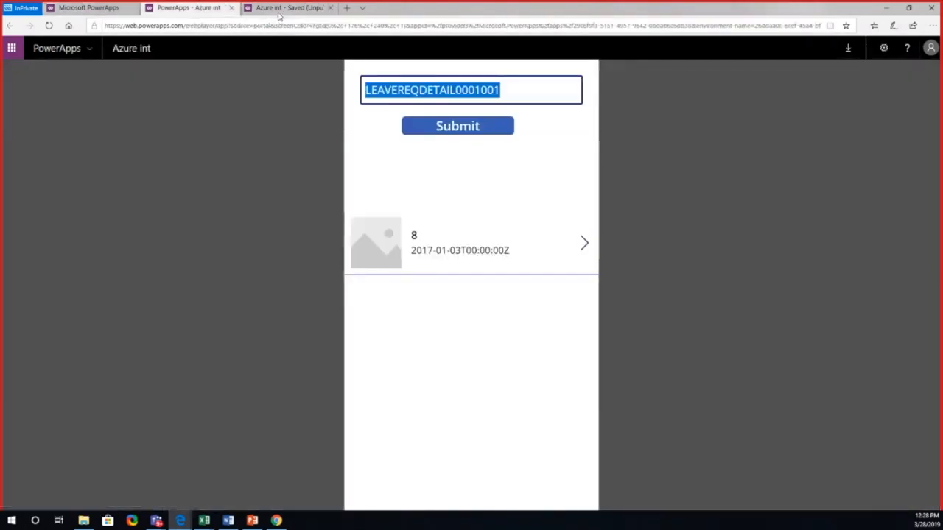
click(281, 9)
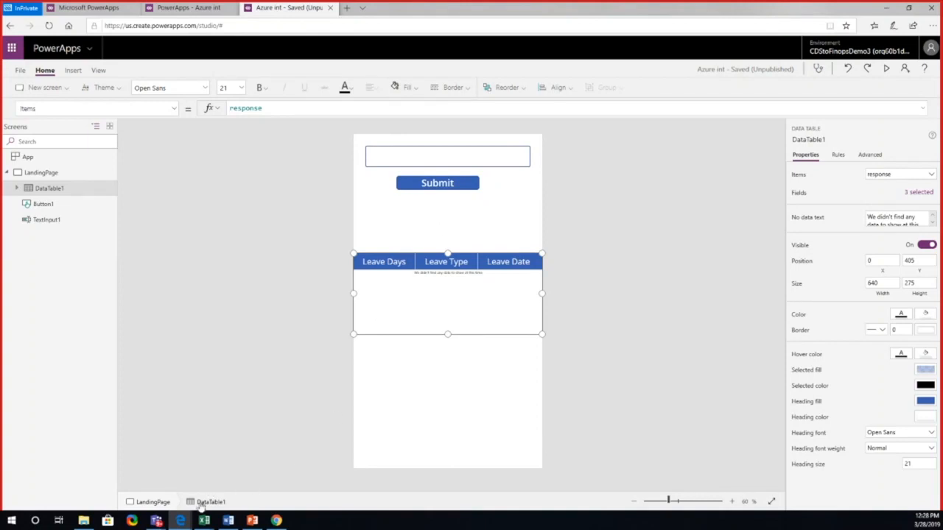
Step: Switch to the other browser window and revisit the PowerApps and Azure Functions blog post and the Flow Email Notification download page
click(181, 521)
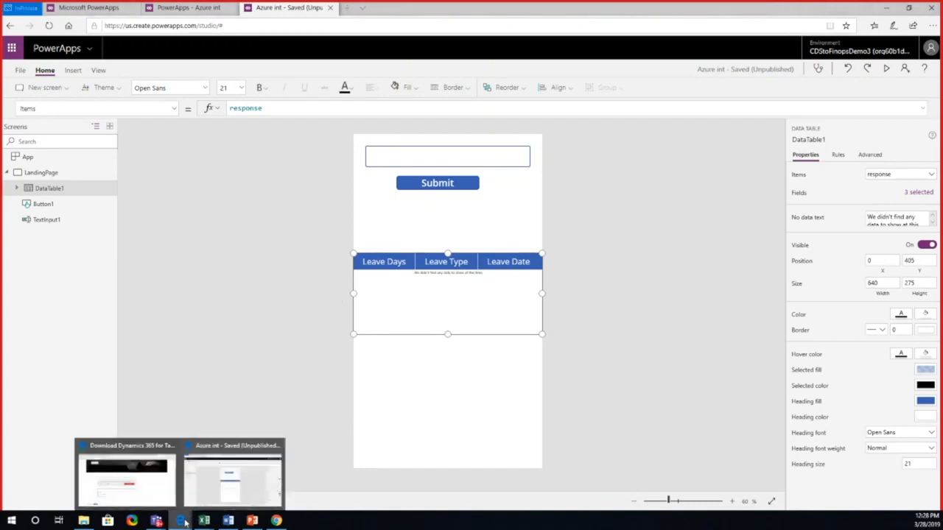
click(127, 477)
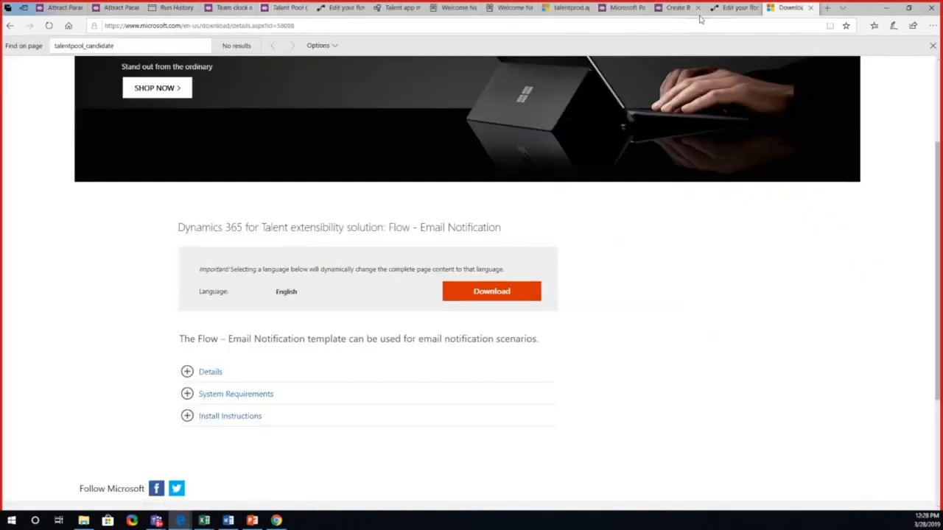
click(678, 9)
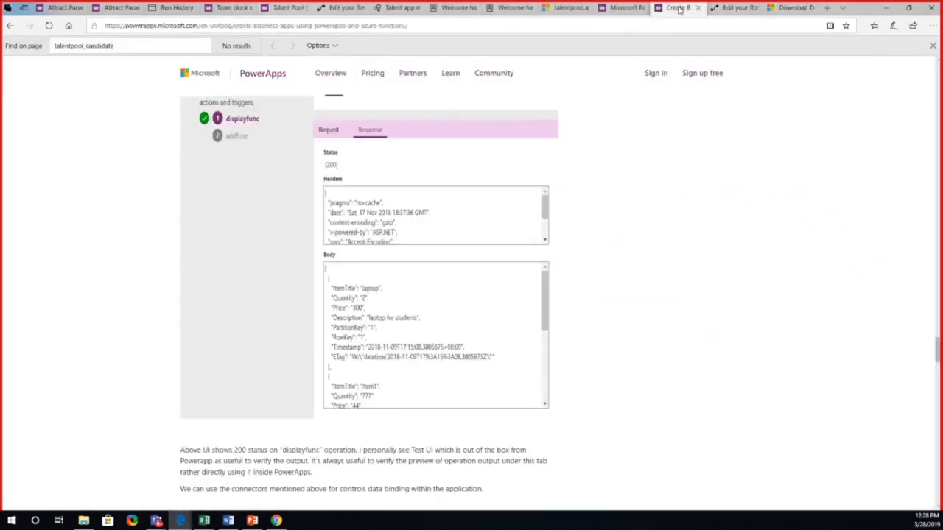
click(565, 8)
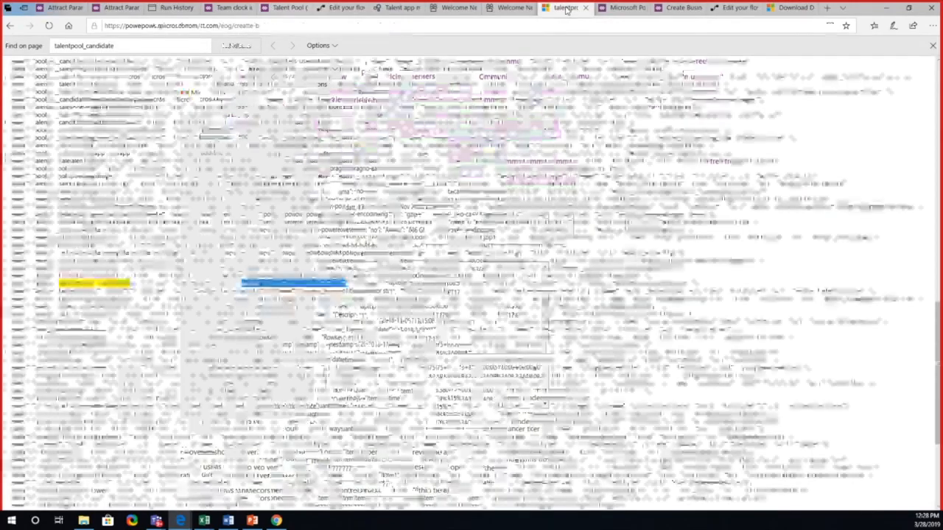
click(794, 8)
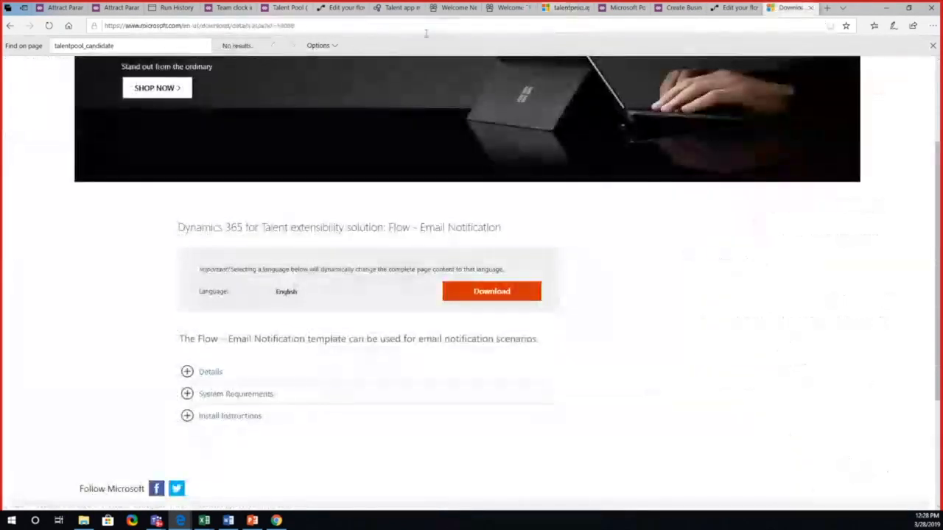
Step: Go back to the Talent extensibility examples article, open "Migrate app between tenants and environments", and skim through it
click(10, 25)
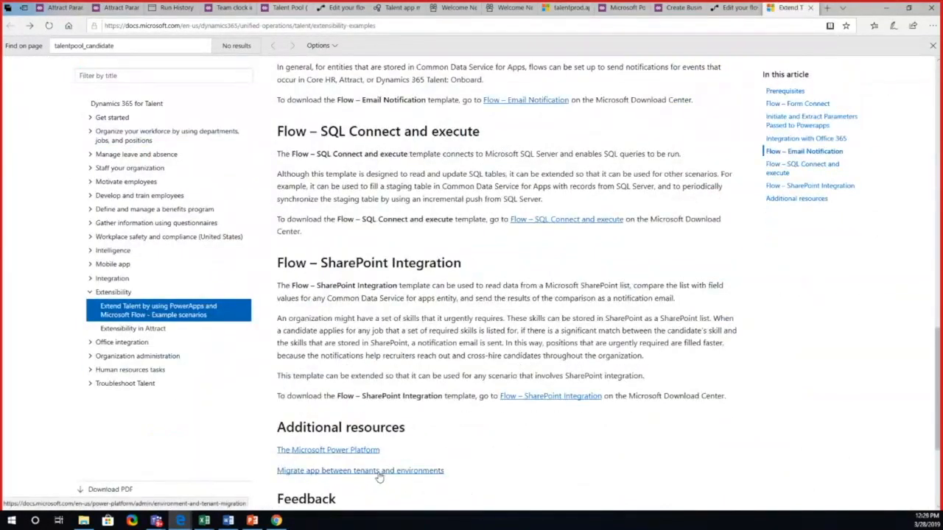
click(379, 472)
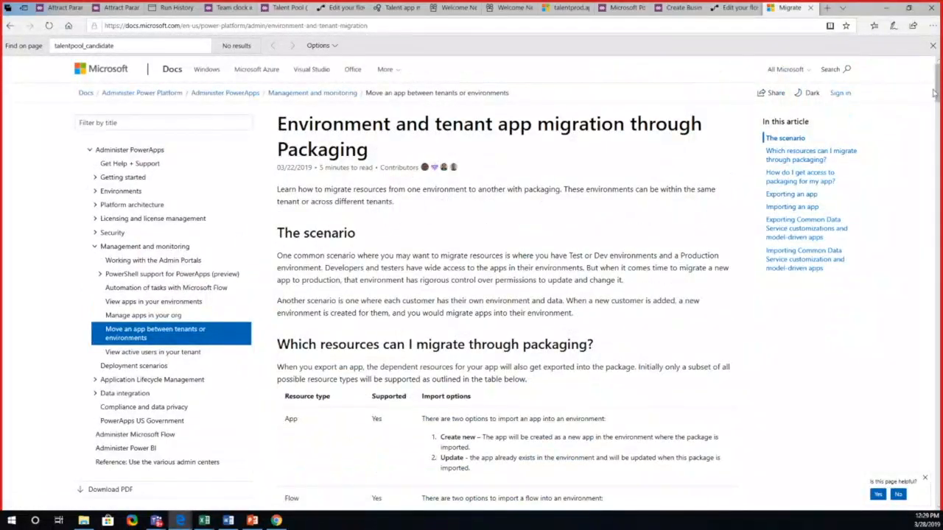
drag(939, 91, 902, 395)
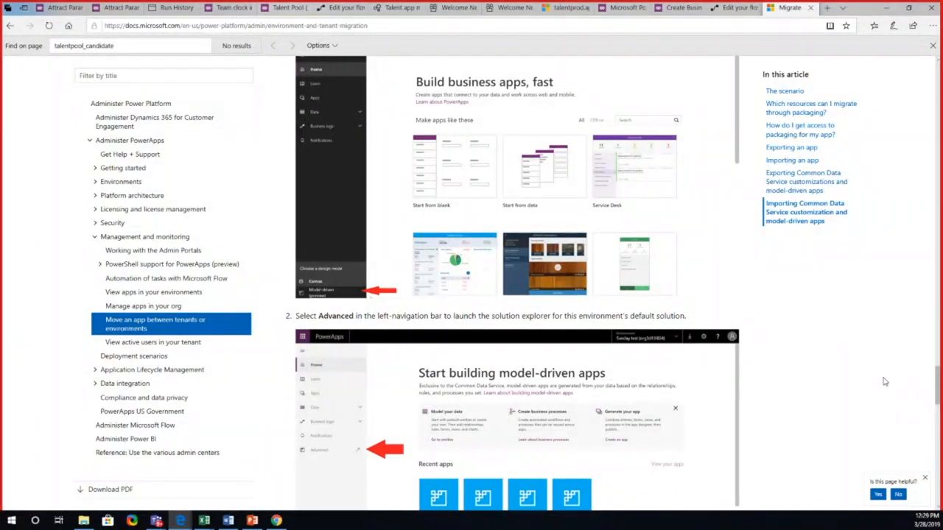
Step: Switch to the Talent Extensibility presentation in PowerPoint and start the slide show from the closing questions slide
click(259, 521)
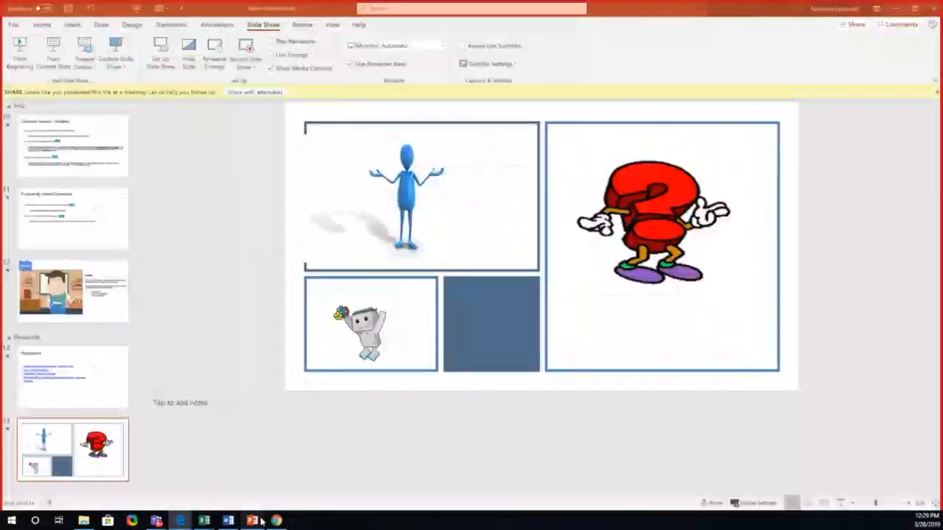
click(840, 503)
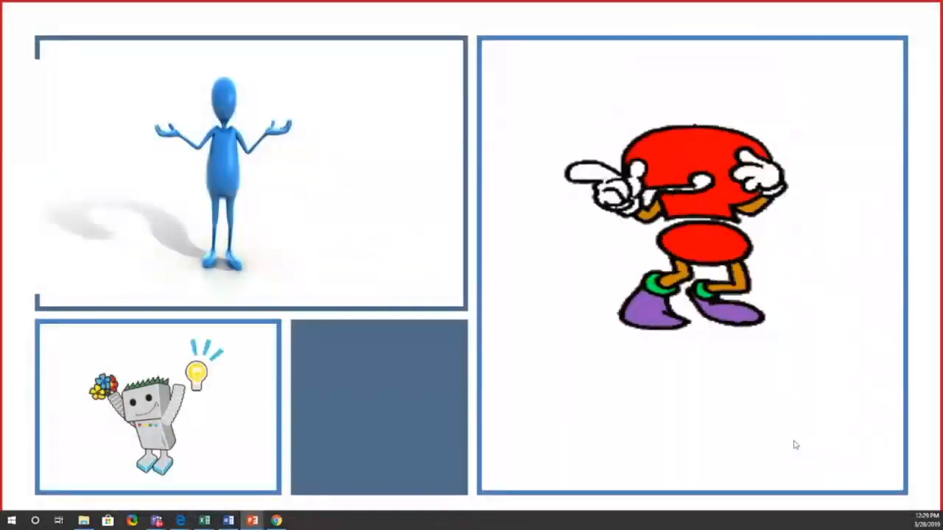